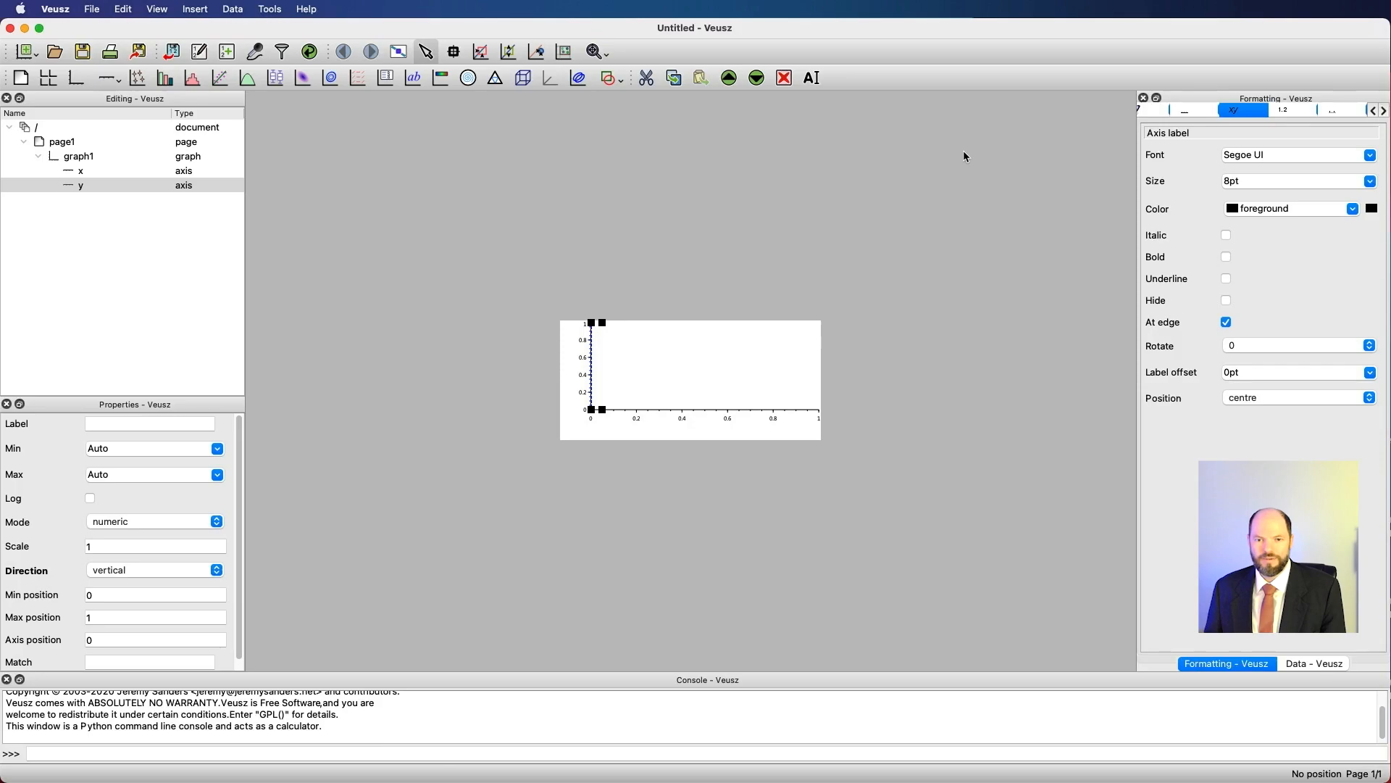
# - Show the datasets of the Veusz document in place of the axis label formatting
pyautogui.click(1316, 665)
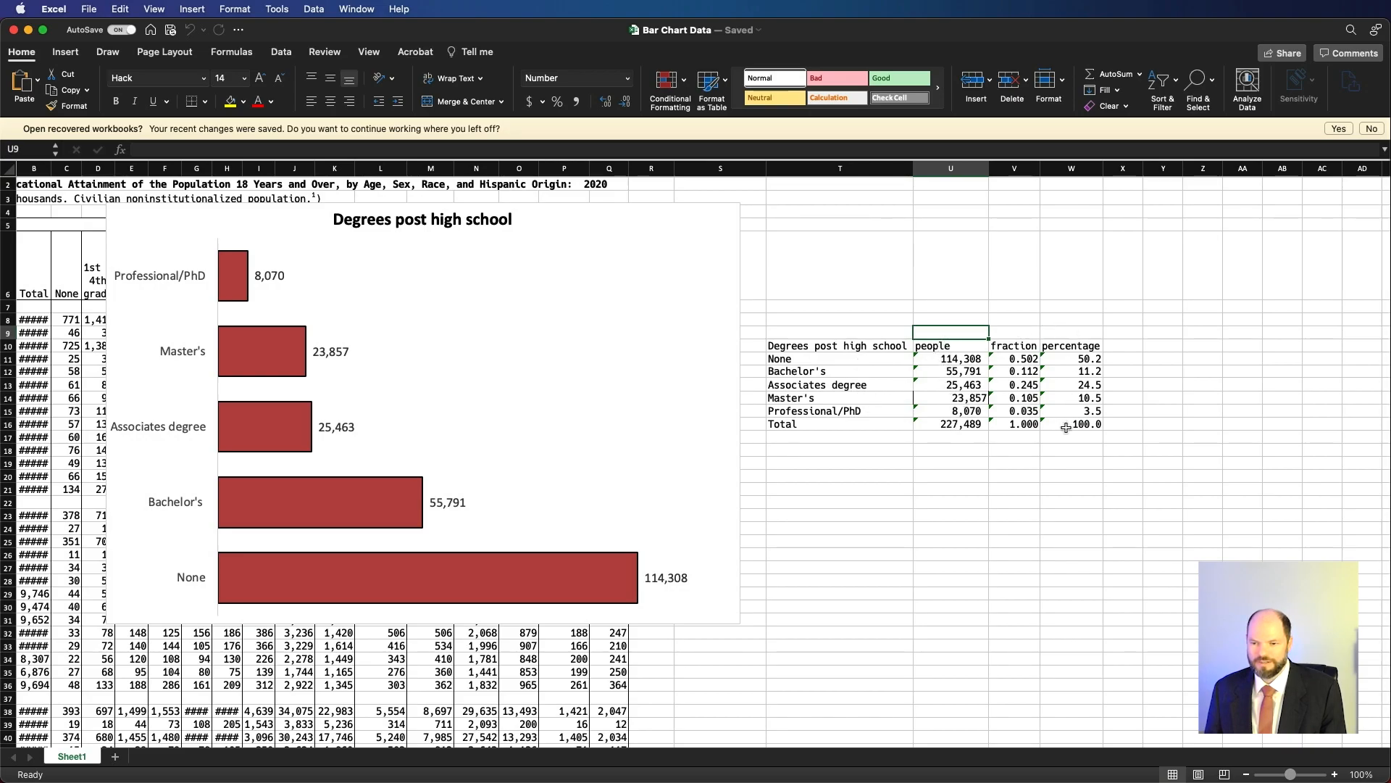
# - Switch to the Bar Chart Data workbook in Excel and delete the "Degrees post high school" bar chart from Sheet1
pyautogui.moveTo(792, 345); pyautogui.dragTo(1094, 423)
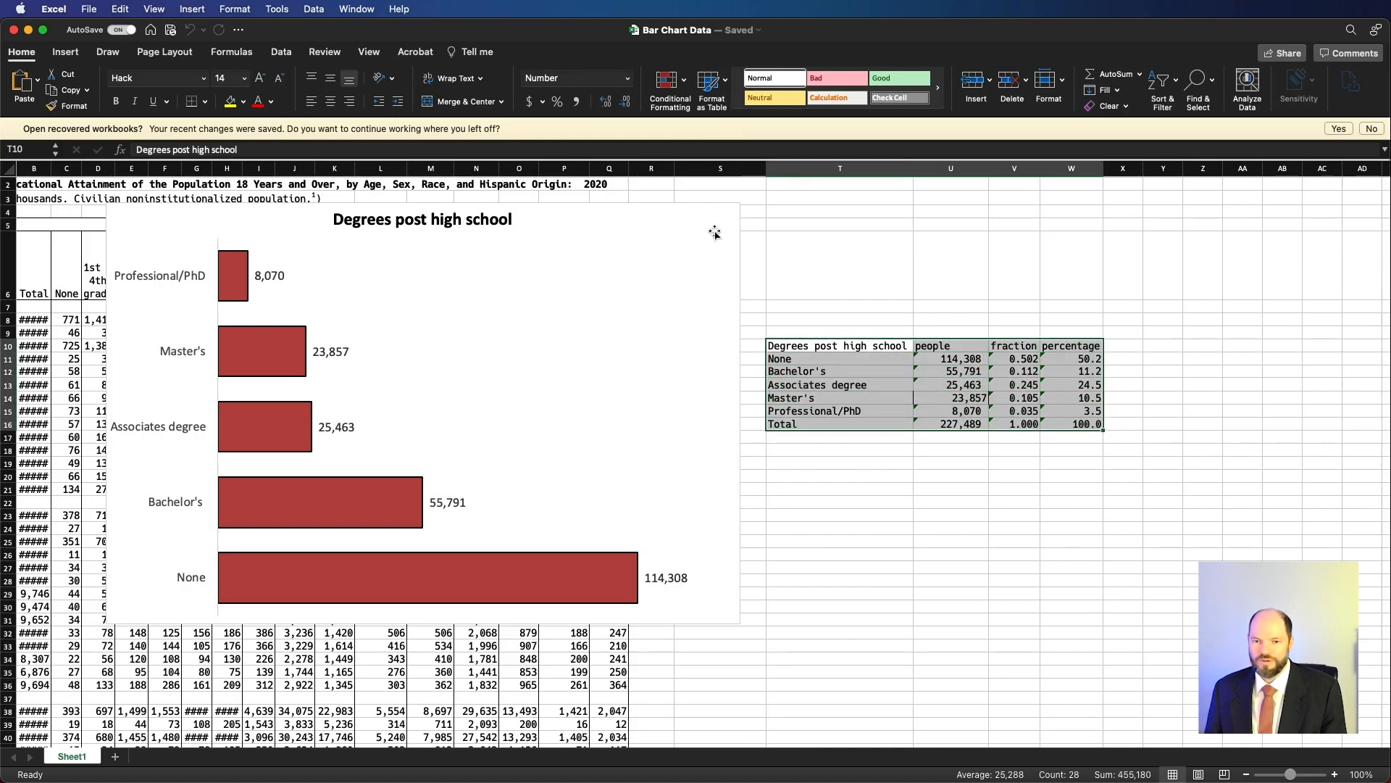
pyautogui.click(772, 211)
pyautogui.click(662, 211)
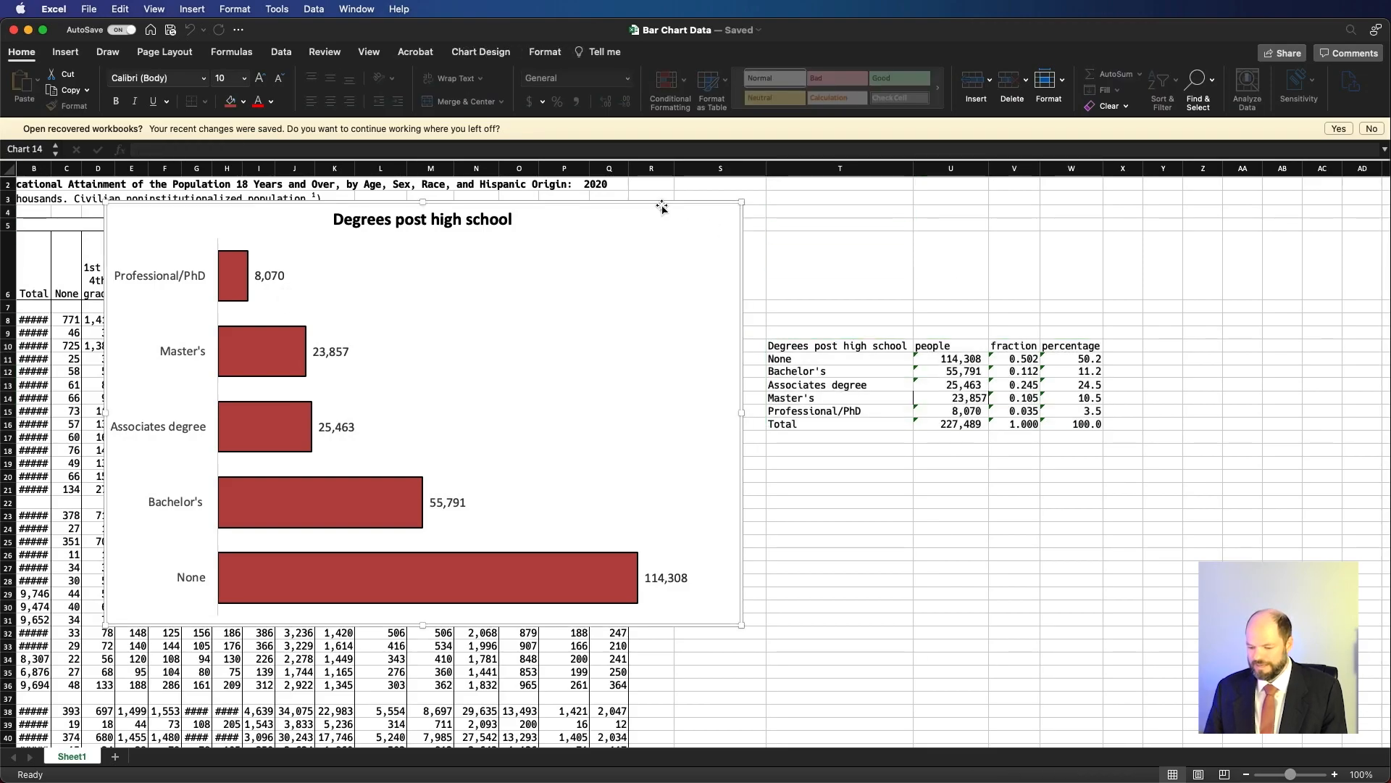
pyautogui.press('Delete')
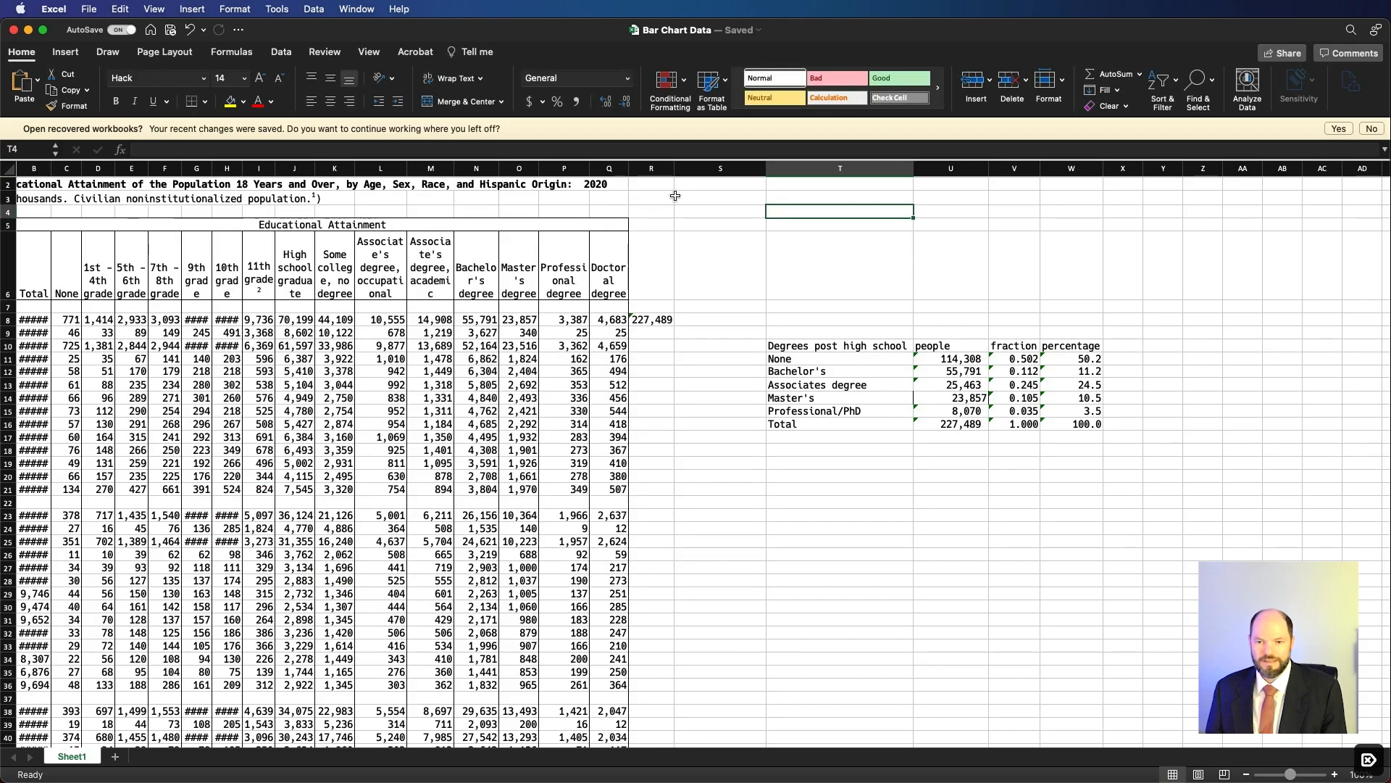
# - Try clearing the contents of columns A through S, and undo the clearing
pyautogui.moveTo(724, 168); pyautogui.dragTo(22, 168)
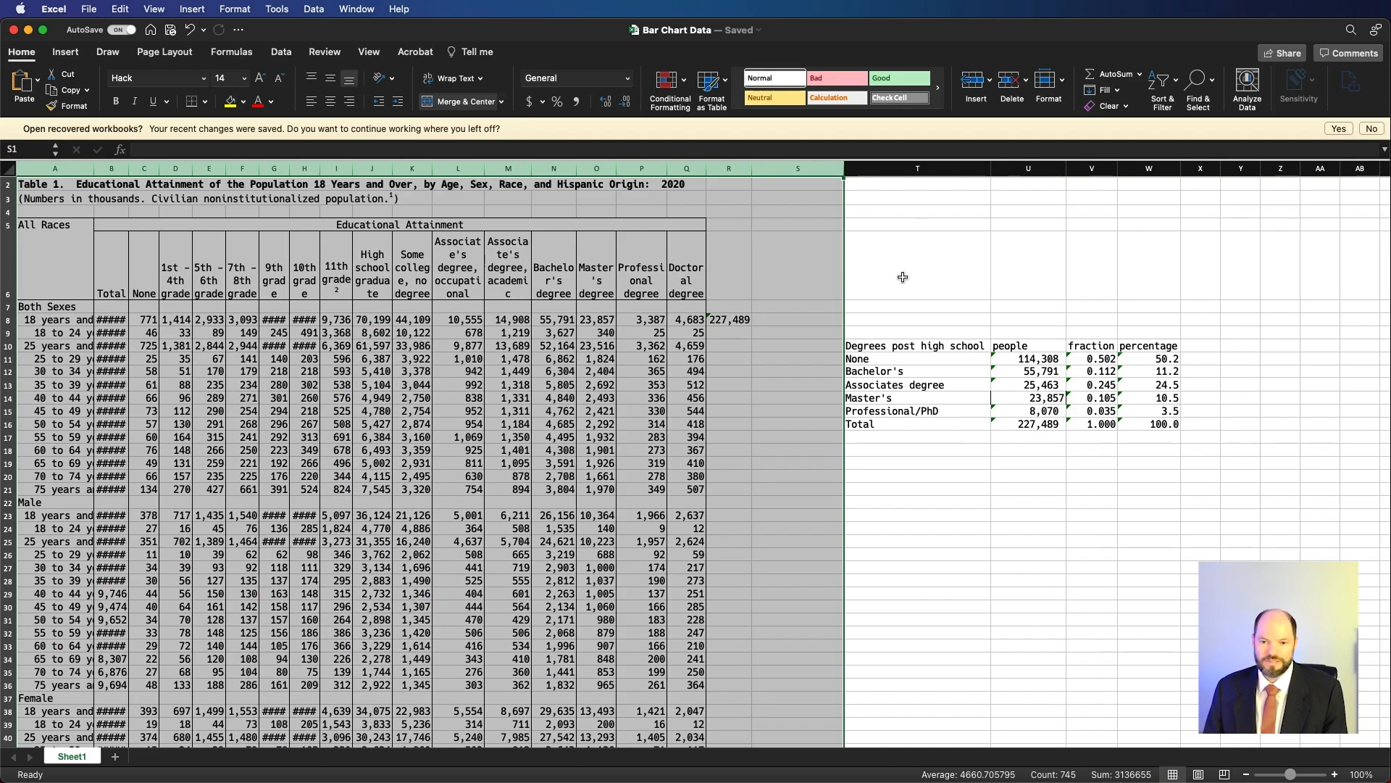
pyautogui.press('Delete')
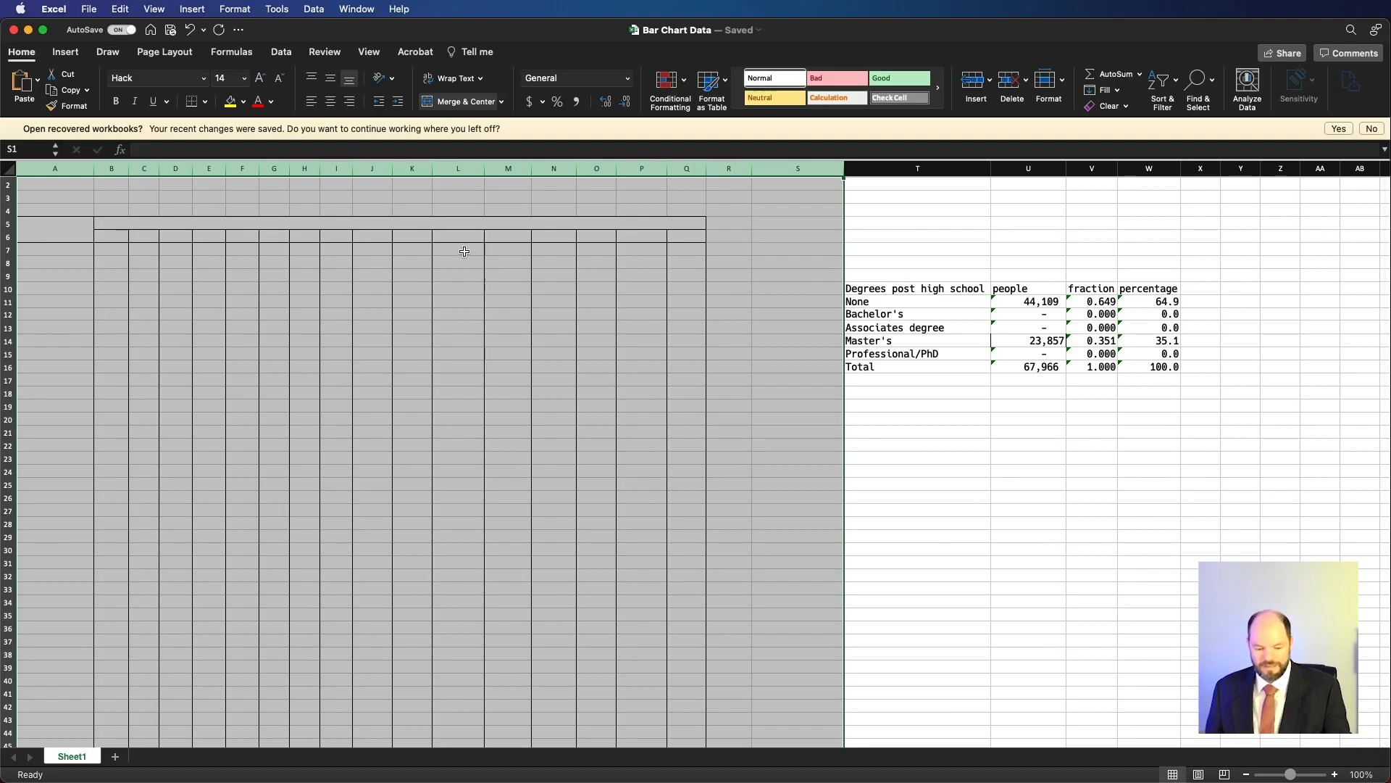
pyautogui.press('super+z')
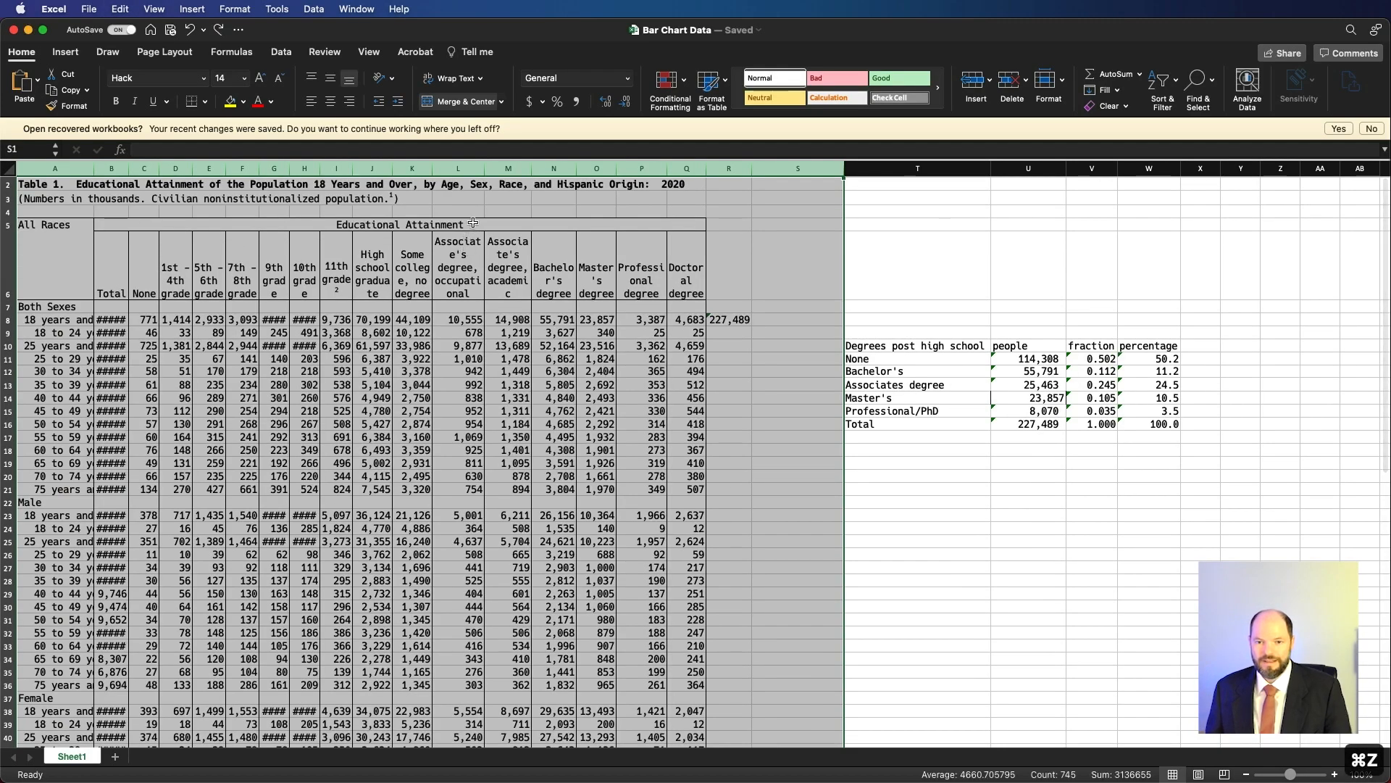
# - Try deleting columns A through S entirely, and undo the deletion
pyautogui.rightClick(546, 170)
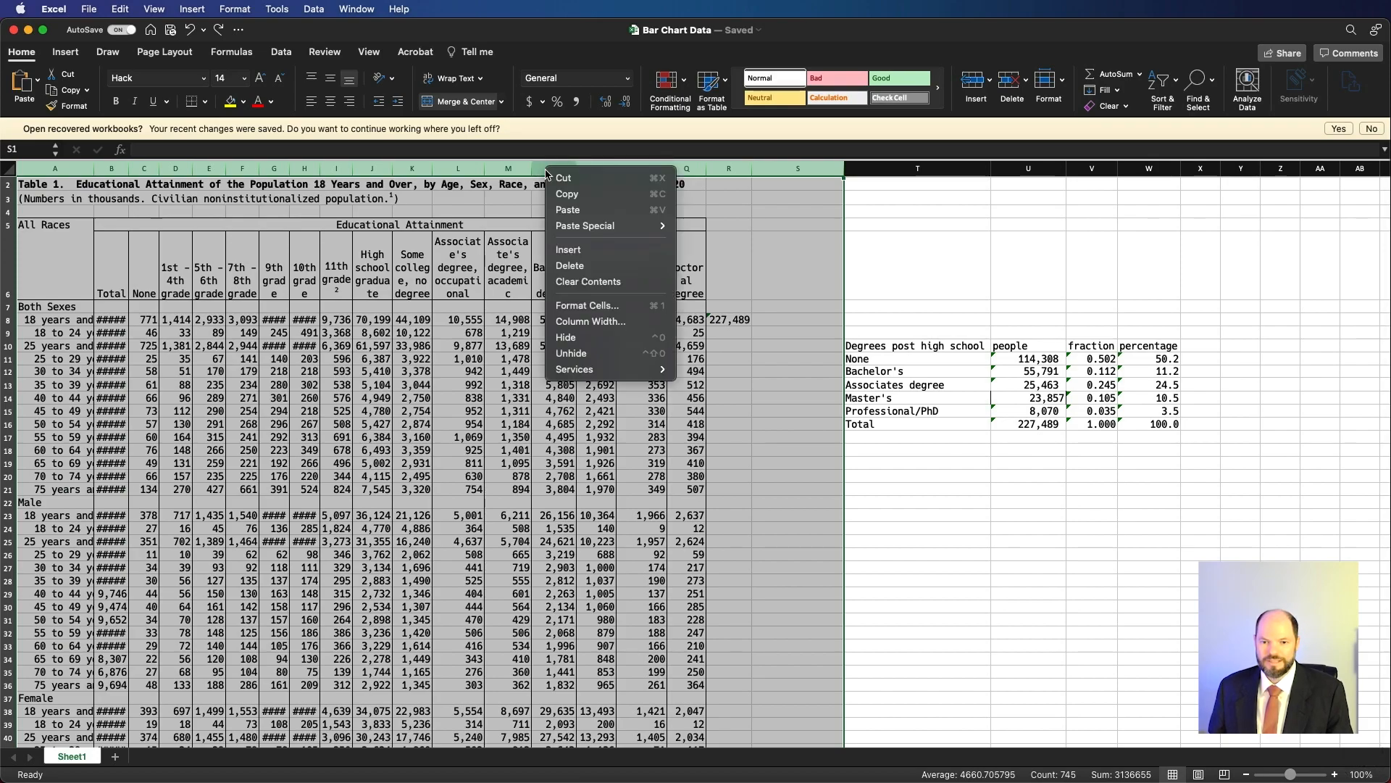
pyautogui.click(571, 265)
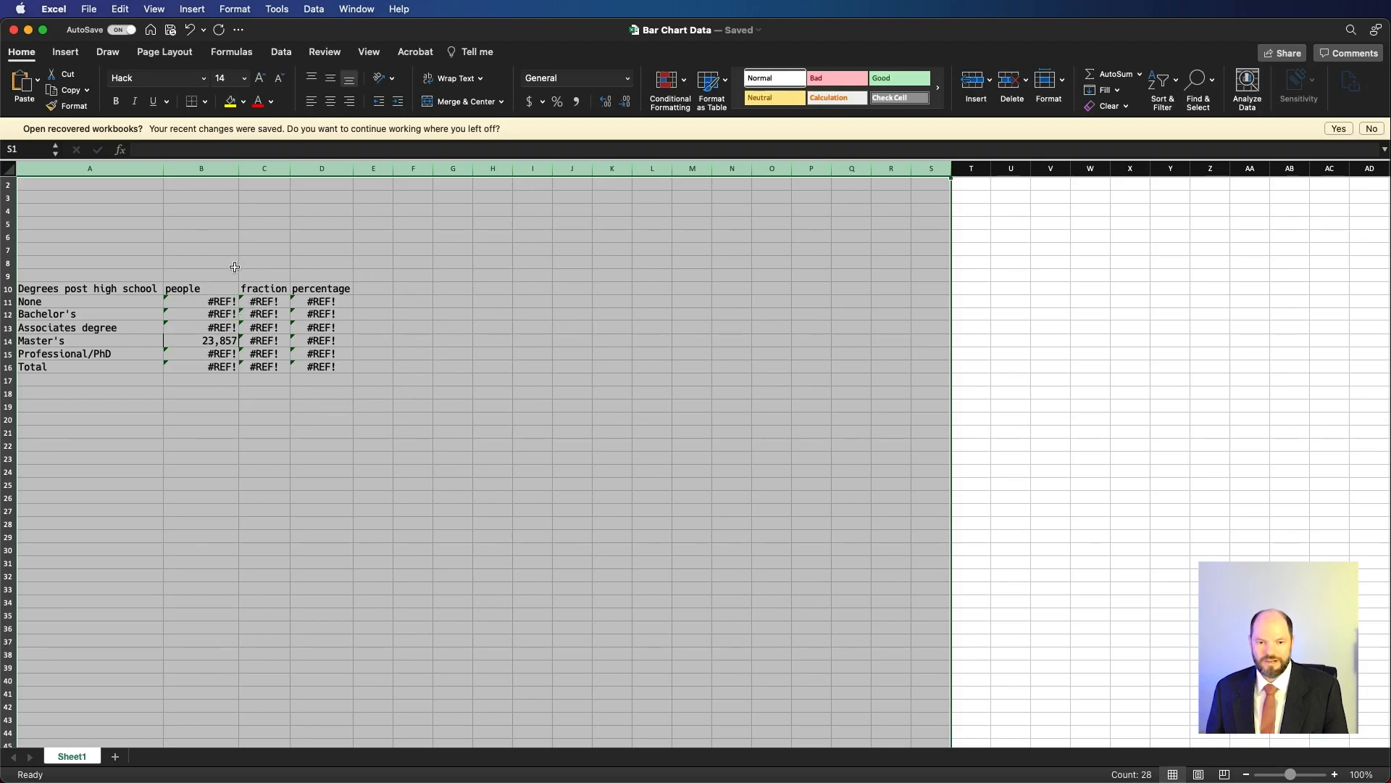
pyautogui.press('super+z')
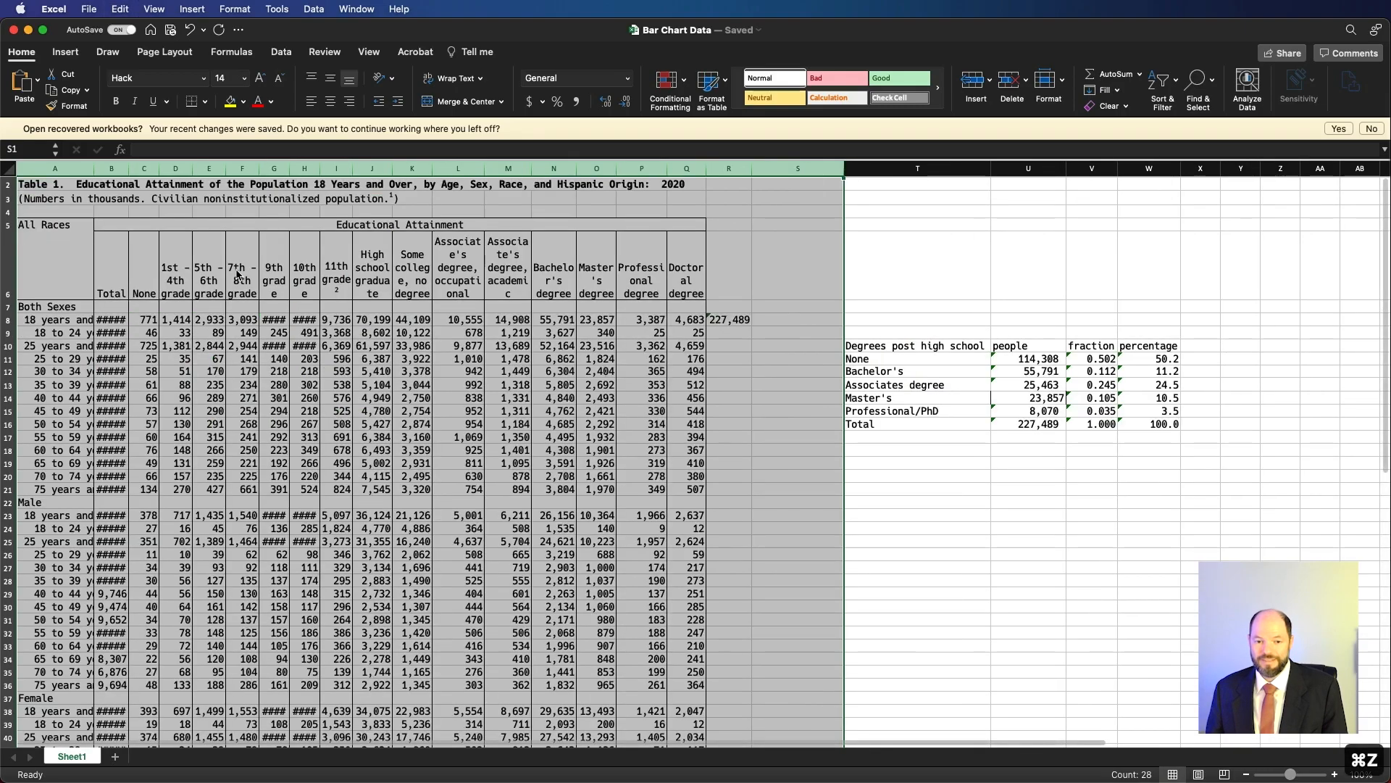
pyautogui.click(1082, 466)
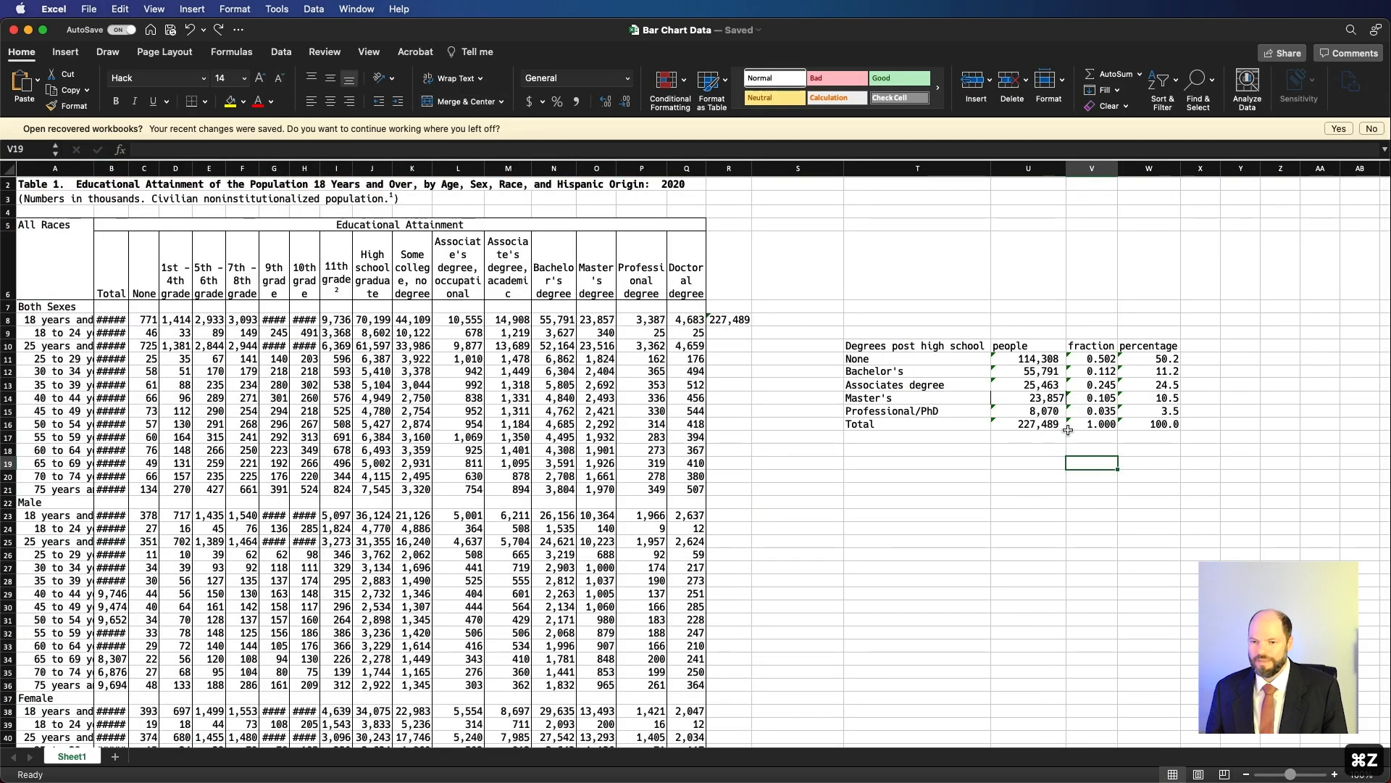
# - Examine the formulas behind the None and Associates degree people counts and the Associates degree fraction
pyautogui.click(1042, 358)
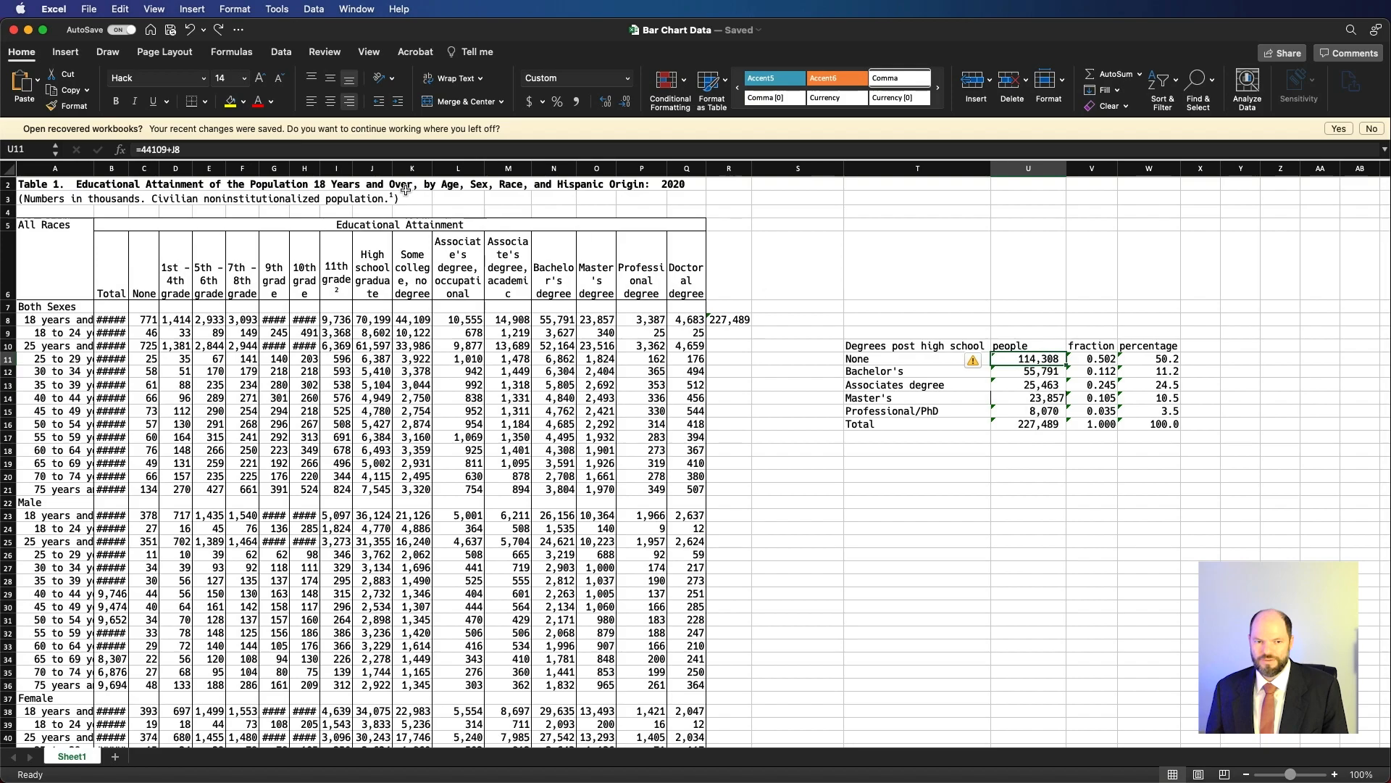
pyautogui.click(210, 152)
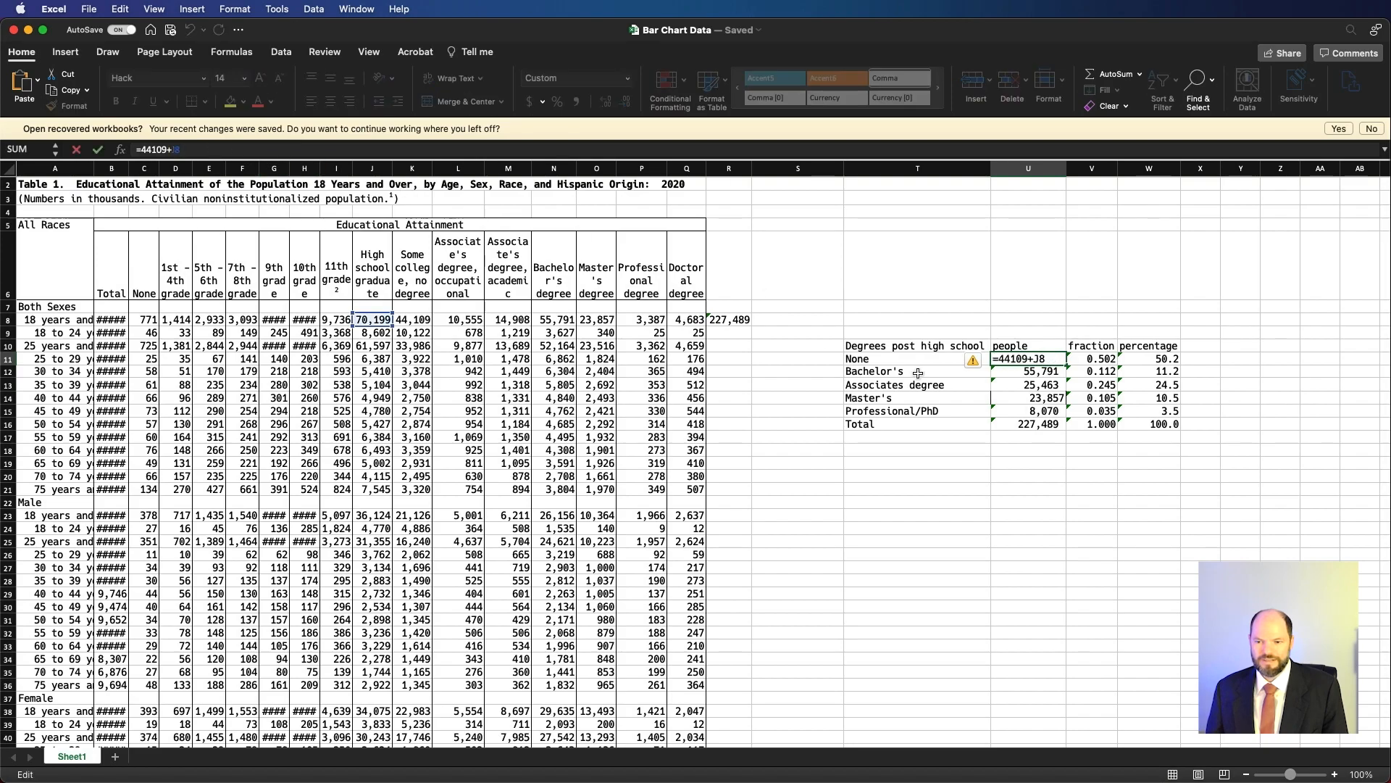
pyautogui.click(1050, 386)
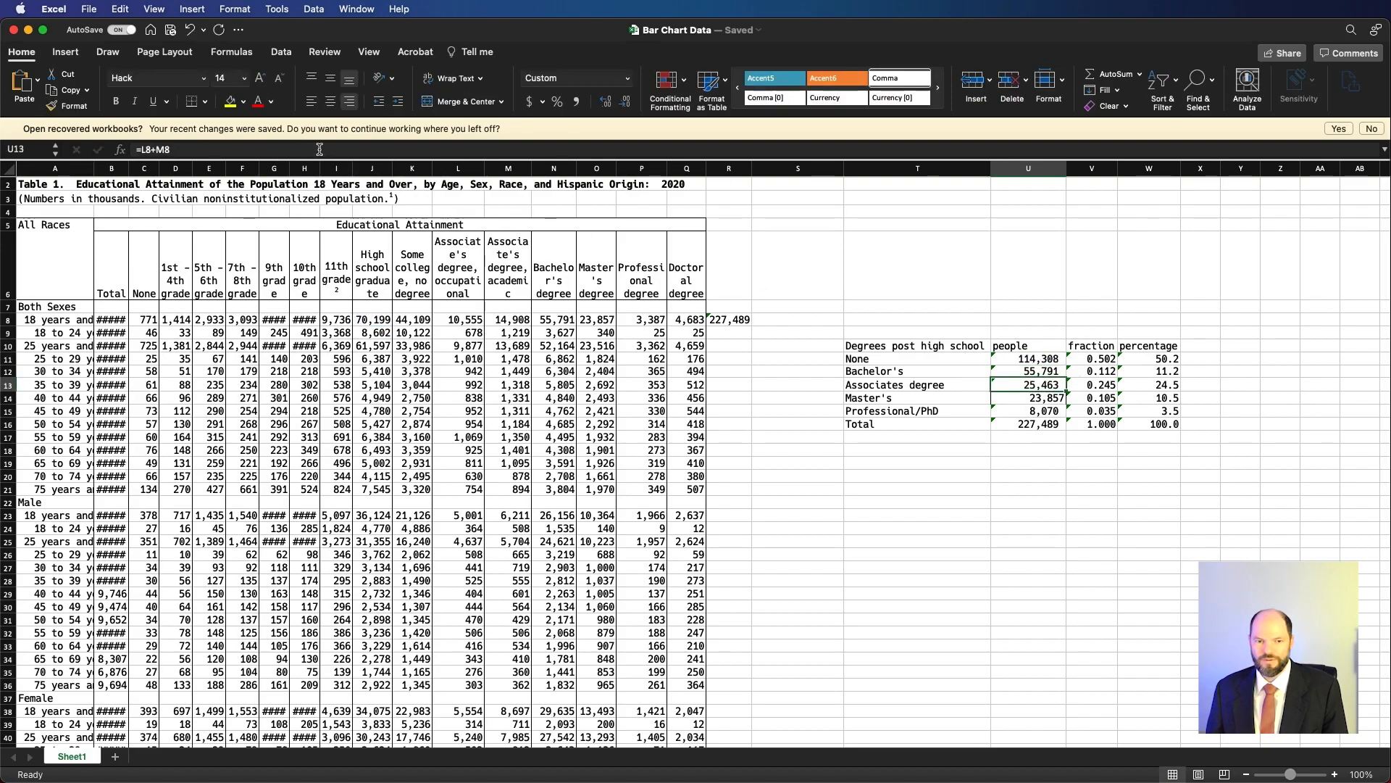
pyautogui.click(319, 148)
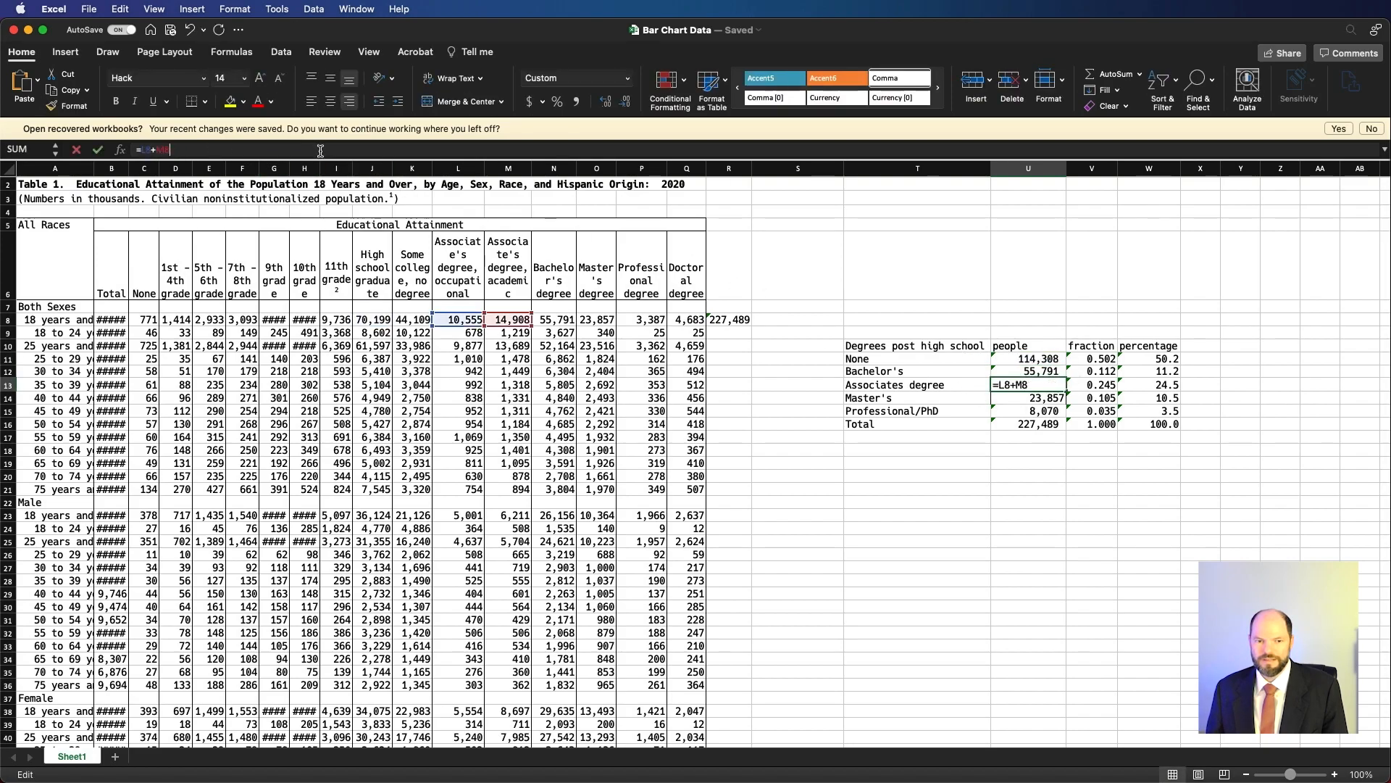
pyautogui.click(1087, 389)
pyautogui.click(191, 149)
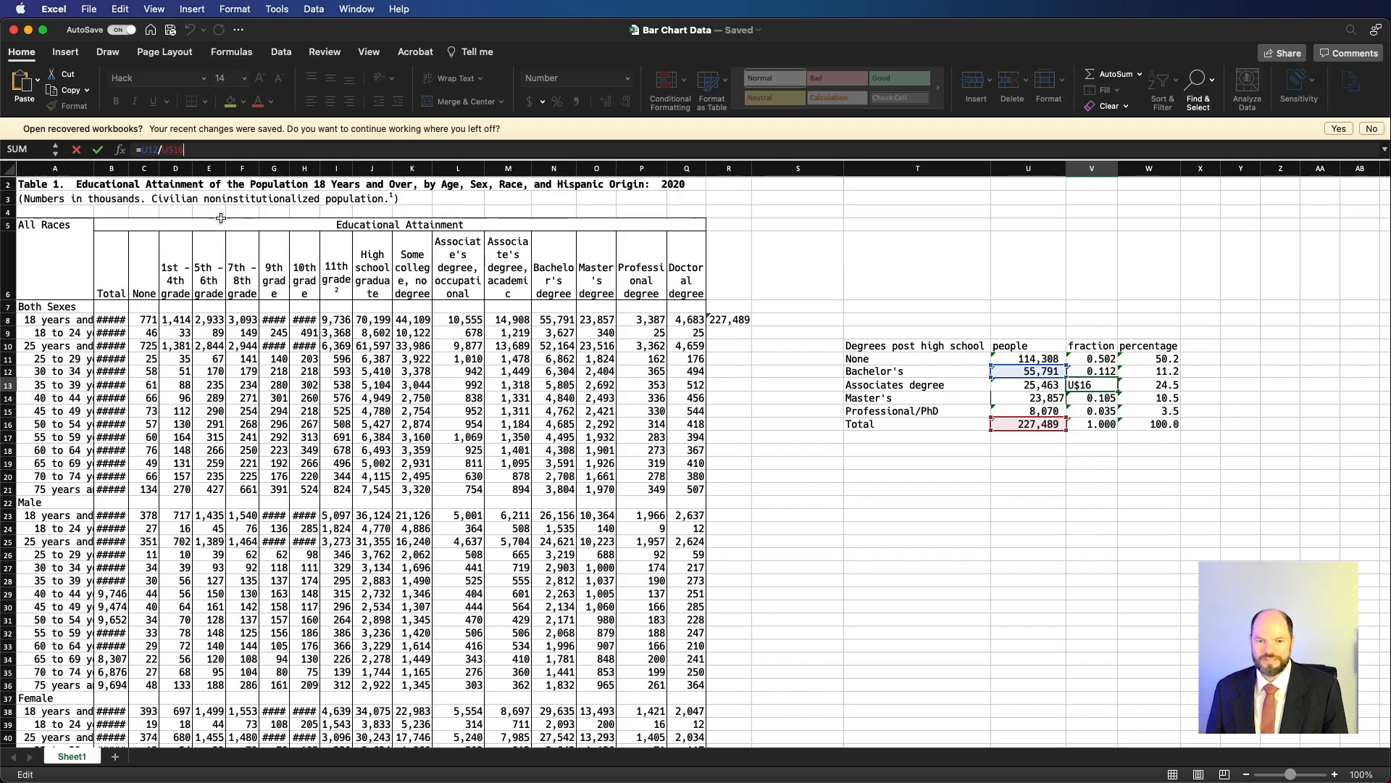
pyautogui.click(884, 509)
# - Copy the summary table T10:W16 and paste it at T2 as values
pyautogui.moveTo(897, 344); pyautogui.dragTo(1178, 429)
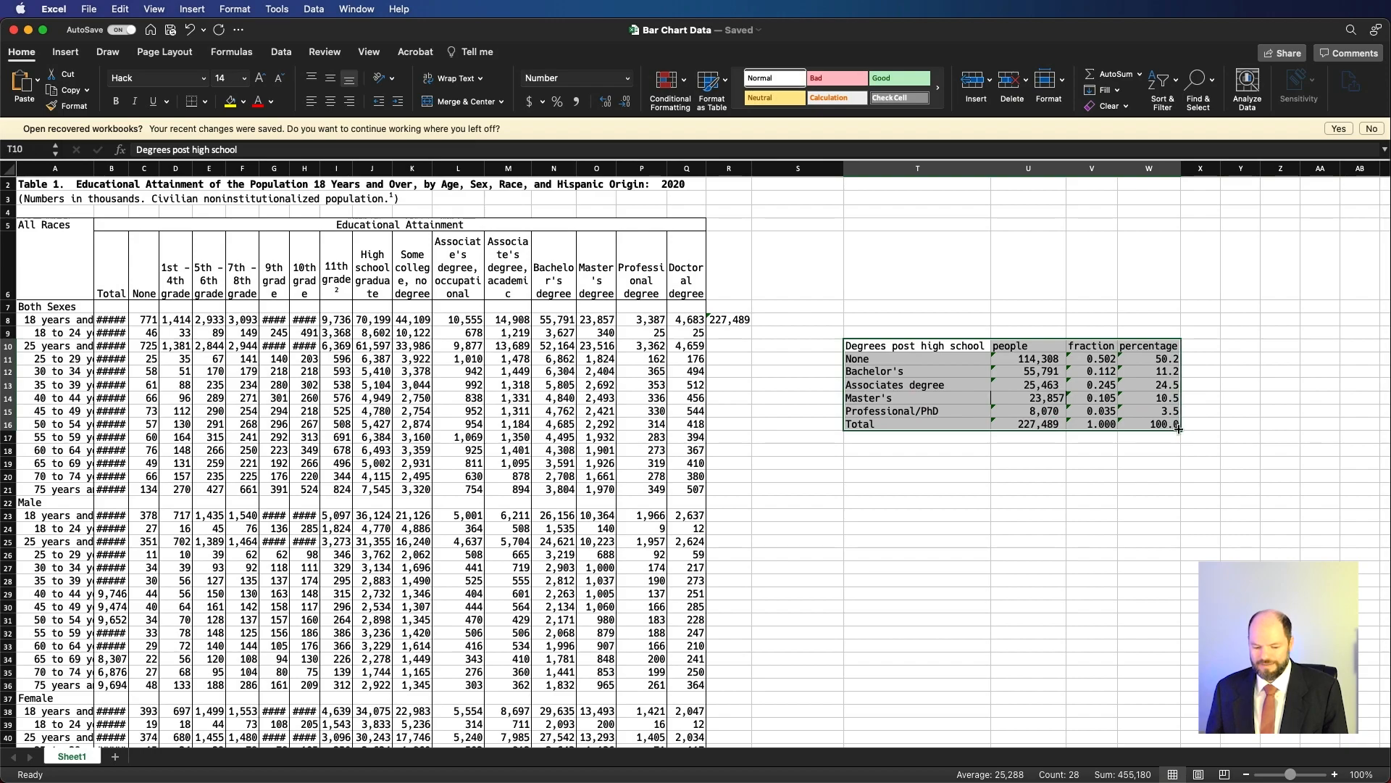
pyautogui.press('super+c')
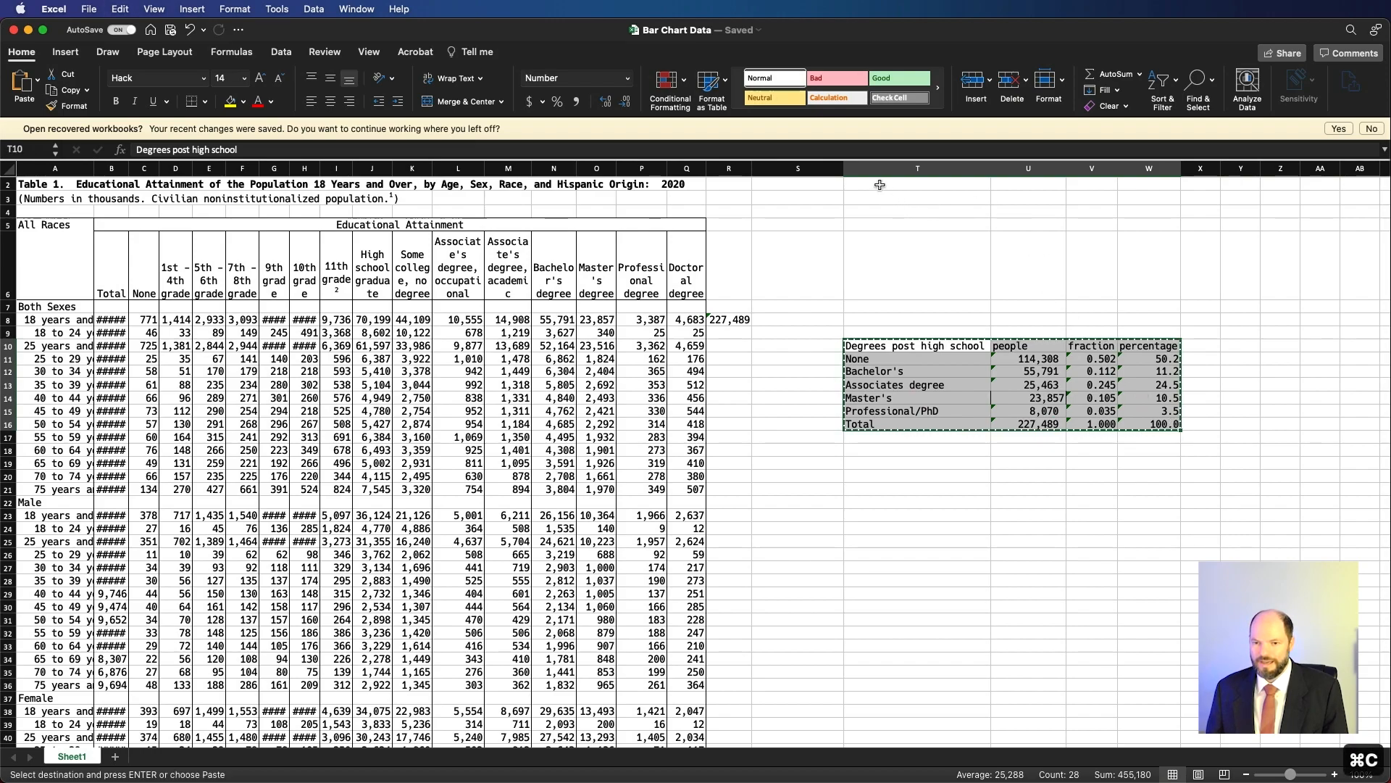
pyautogui.click(880, 186)
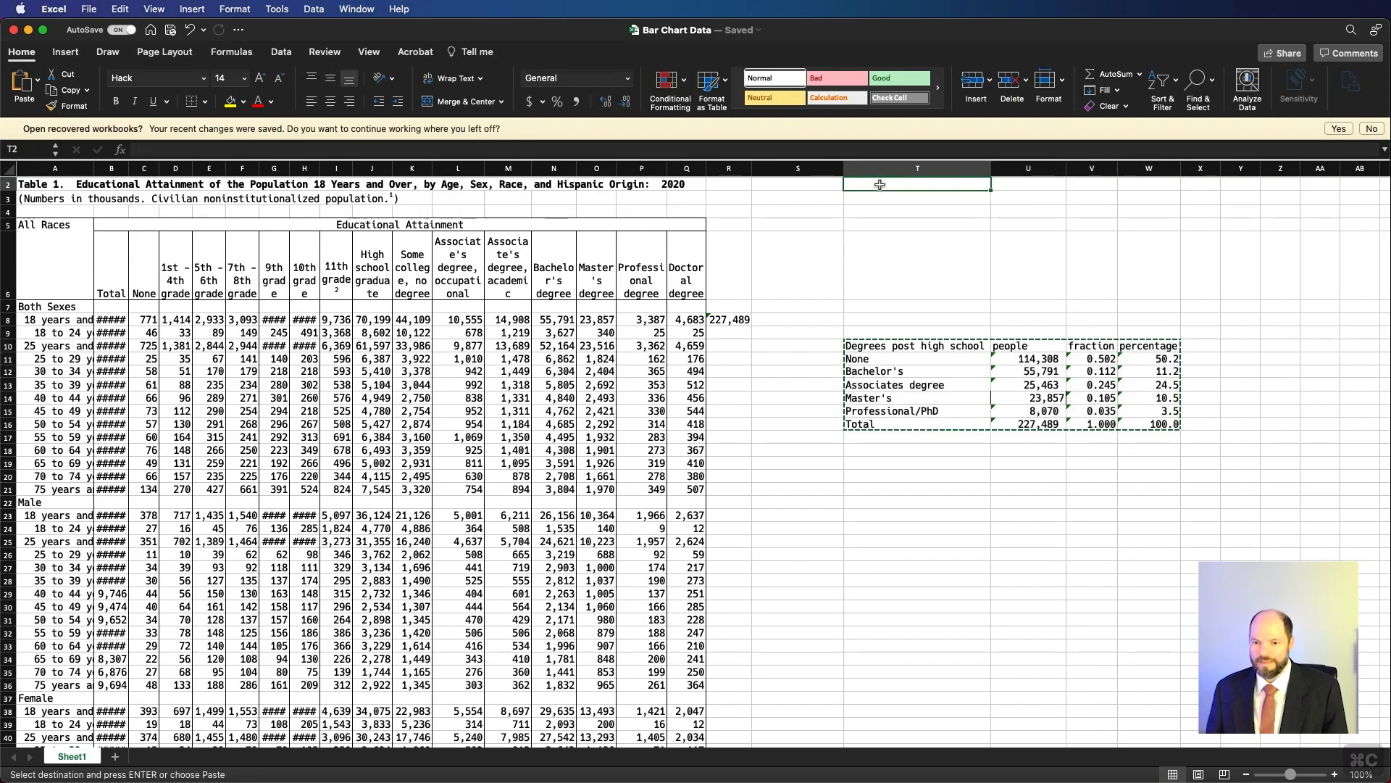
pyautogui.rightClick(879, 185)
pyautogui.moveTo(923, 246)
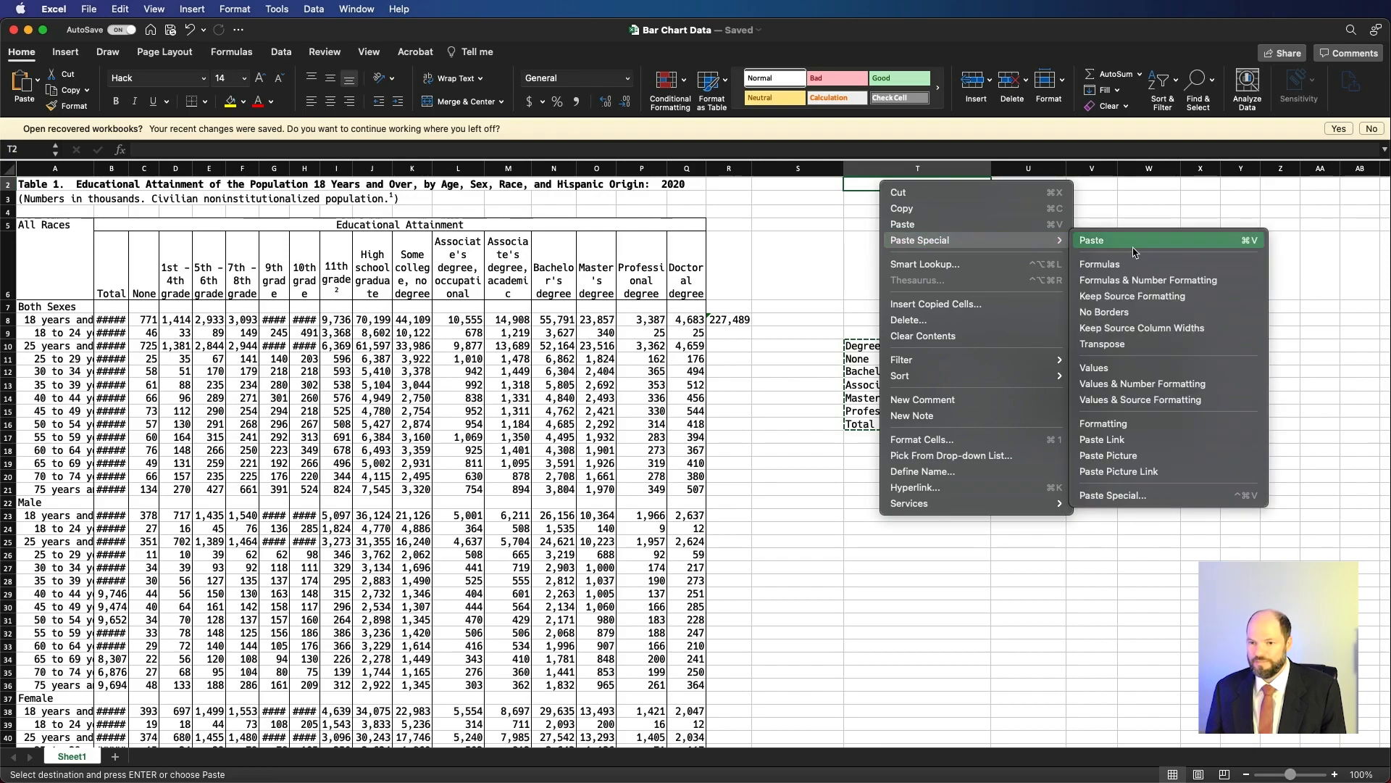
pyautogui.click(1096, 368)
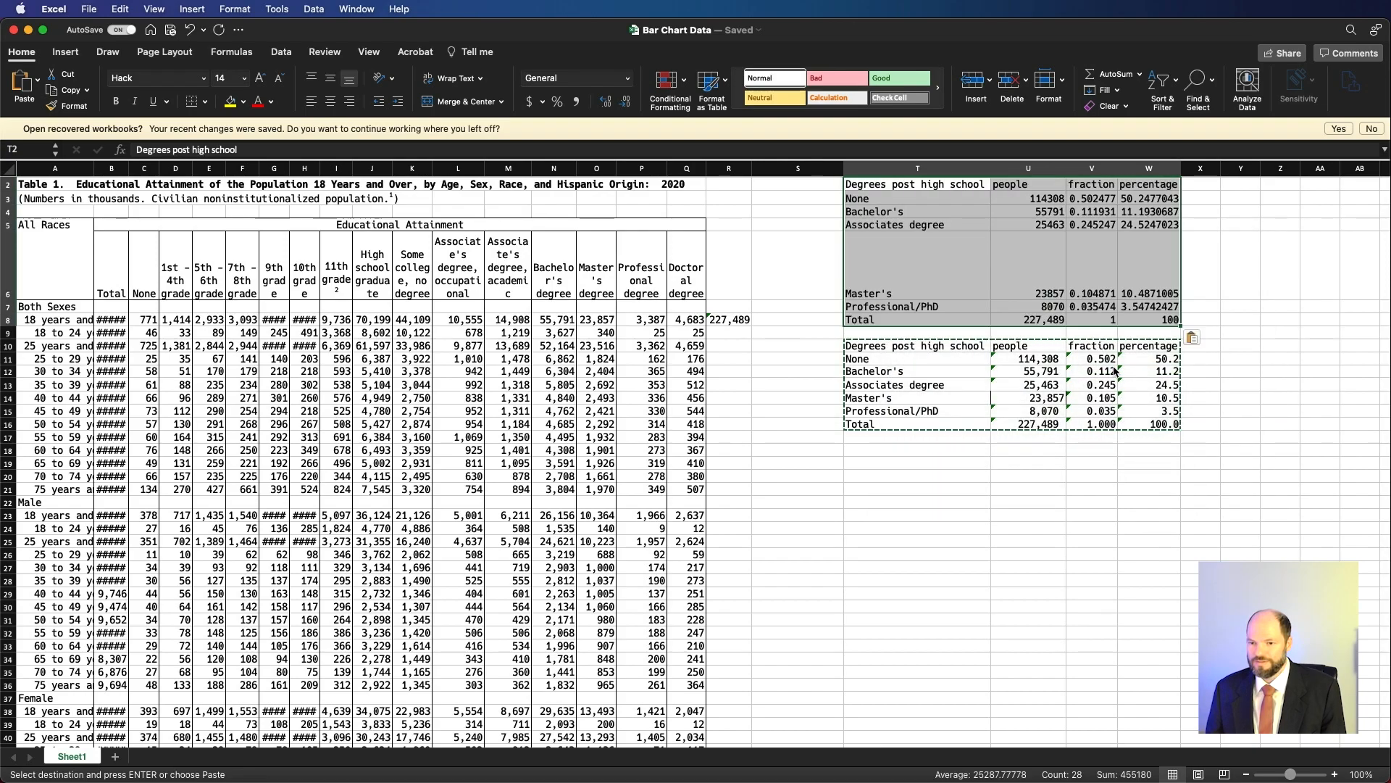
# - Compare the None people cell's formula in U11 with the content of its pasted copy in U3
pyautogui.click(1291, 335)
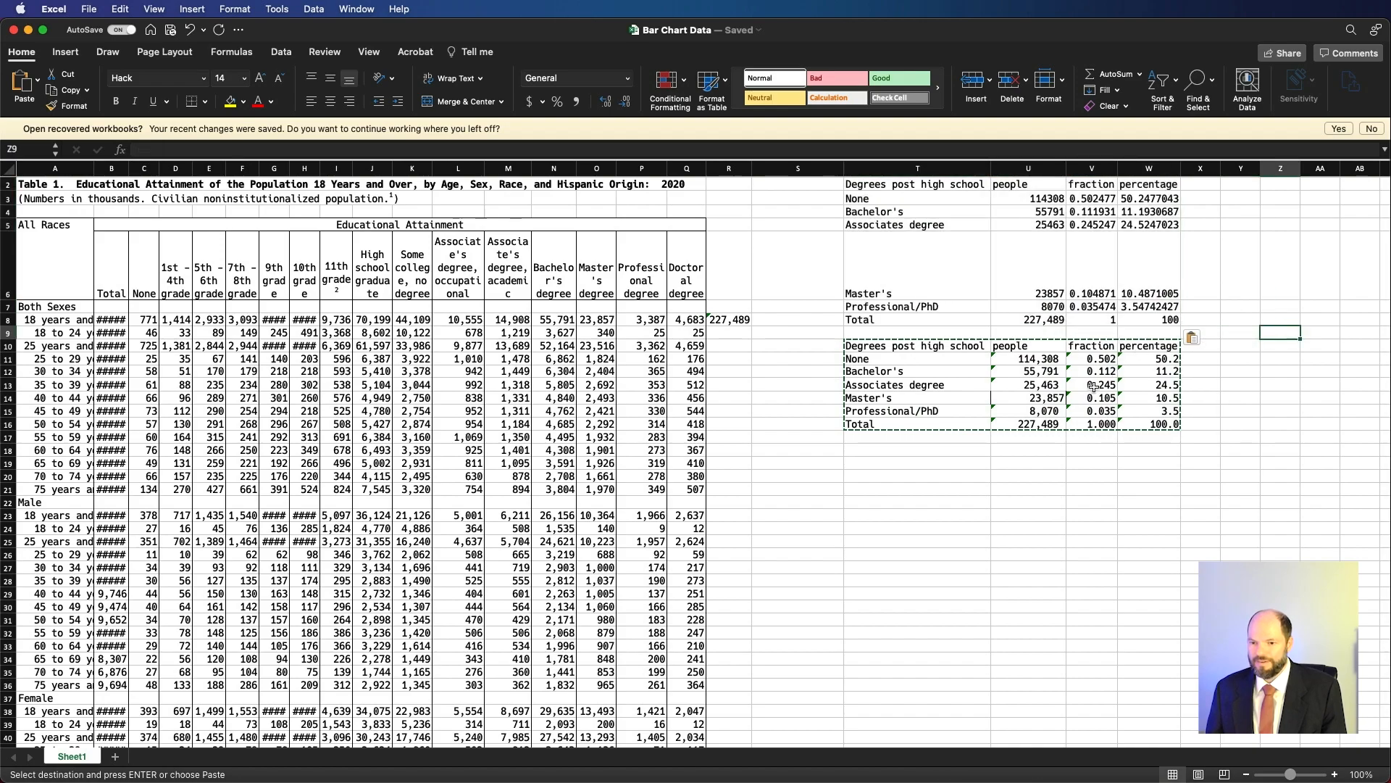
pyautogui.click(1050, 360)
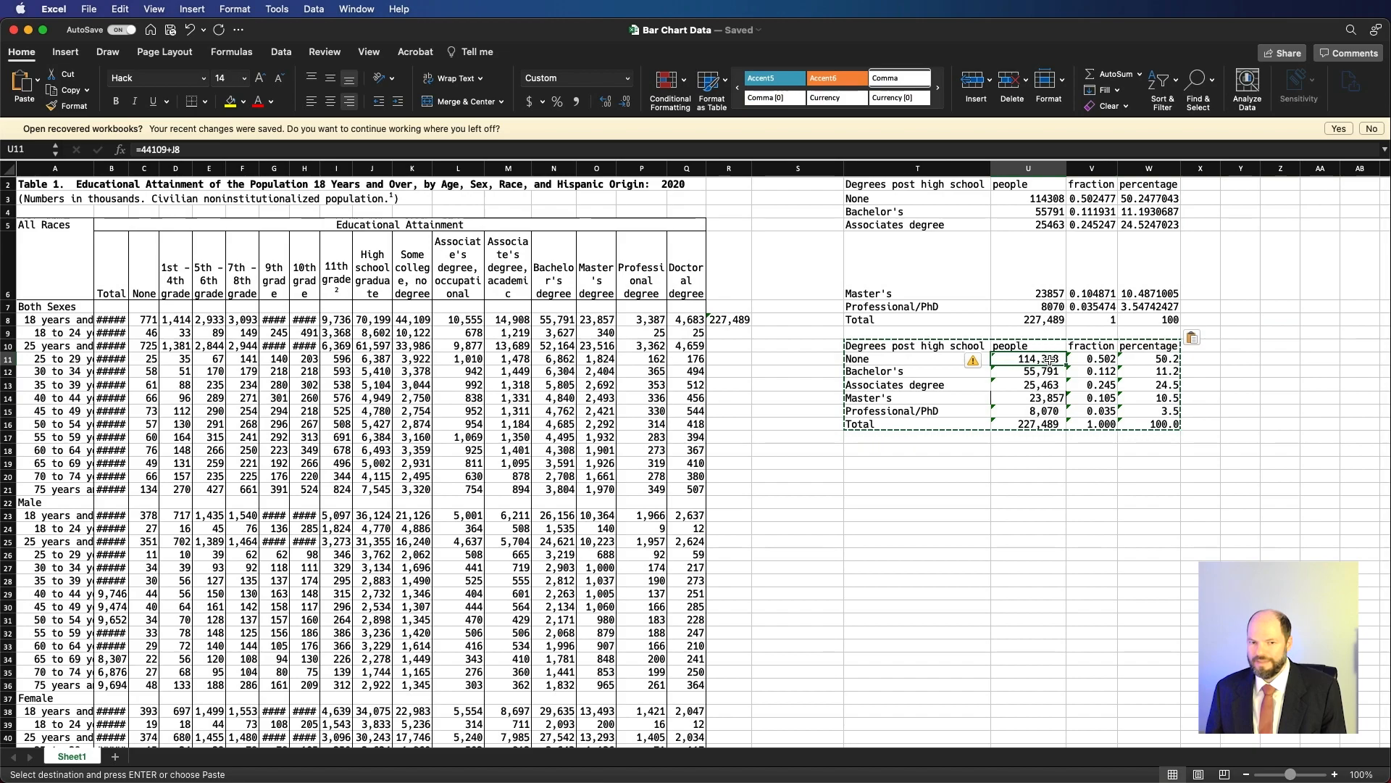
pyautogui.click(207, 155)
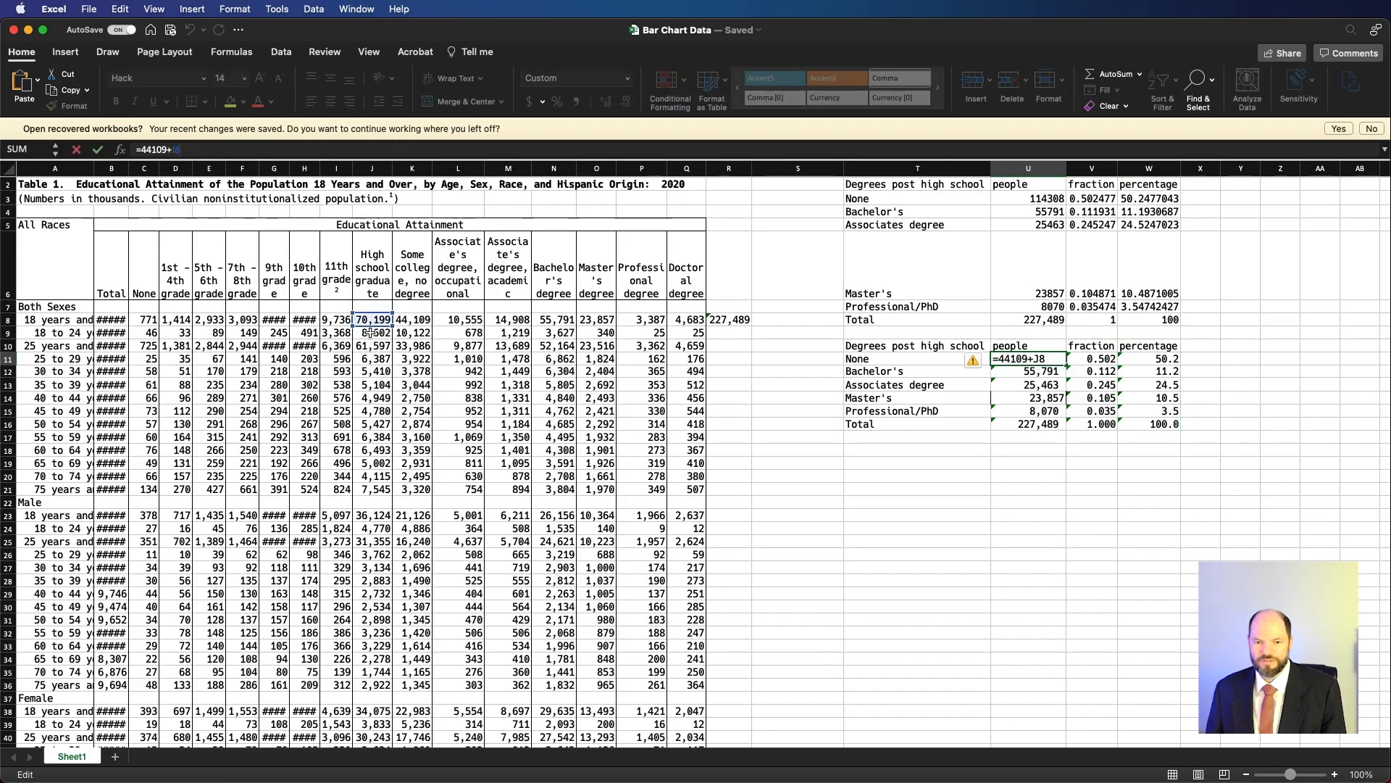
pyautogui.click(1036, 199)
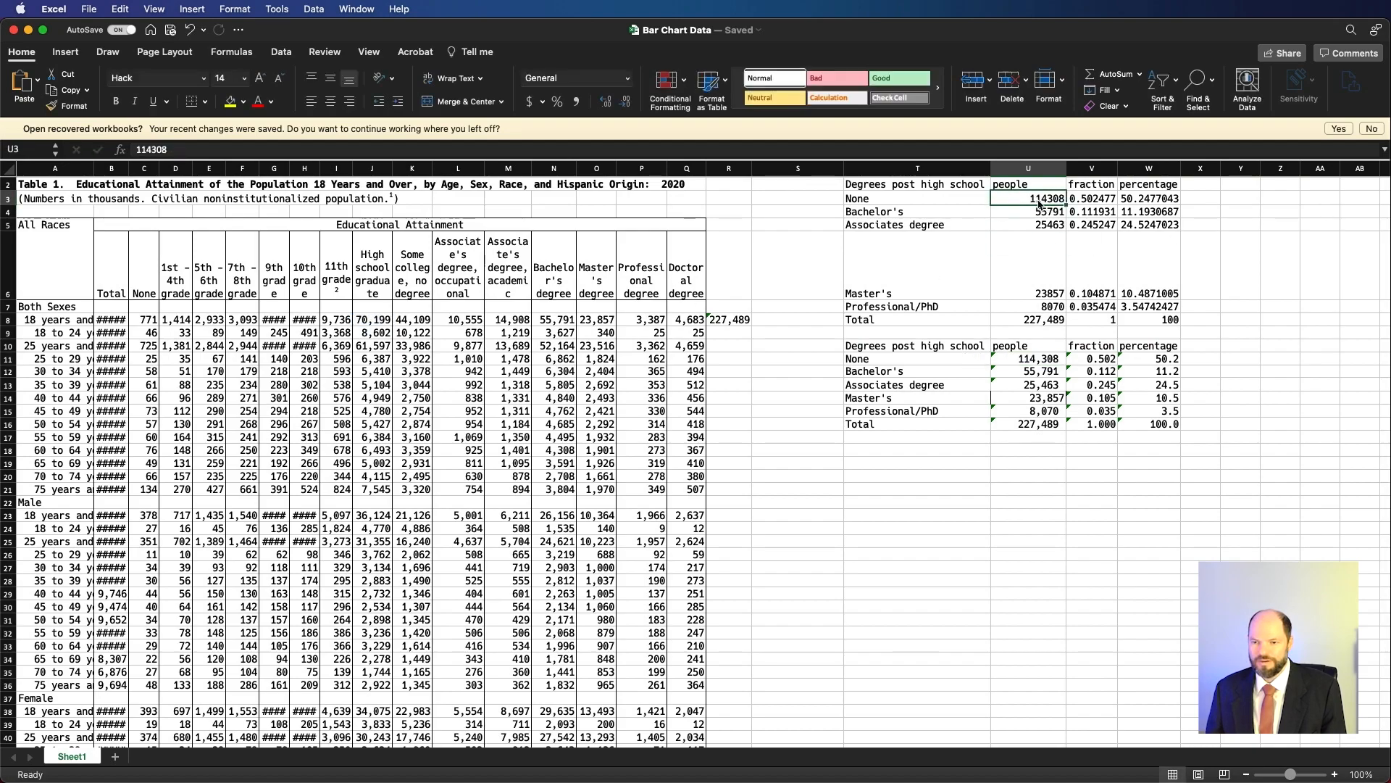
pyautogui.click(229, 148)
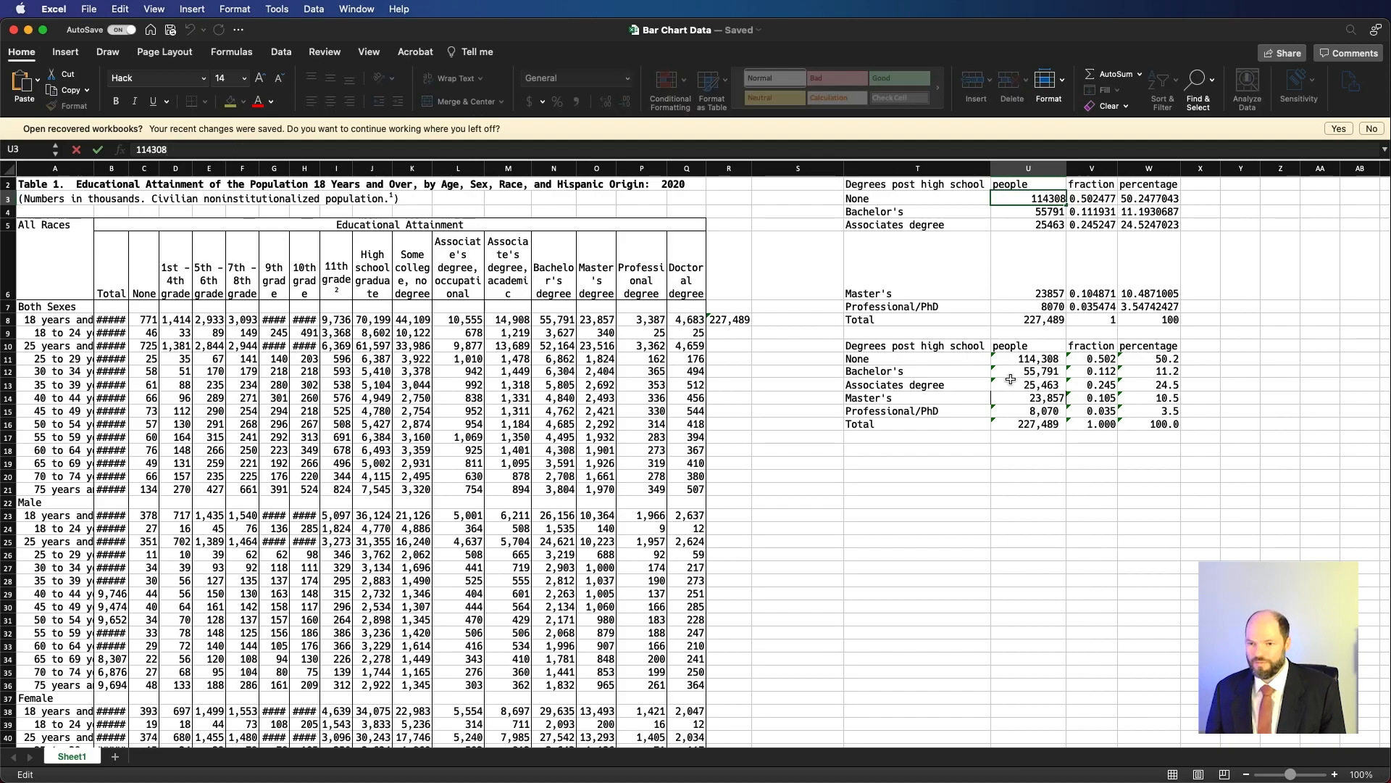
pyautogui.click(1010, 513)
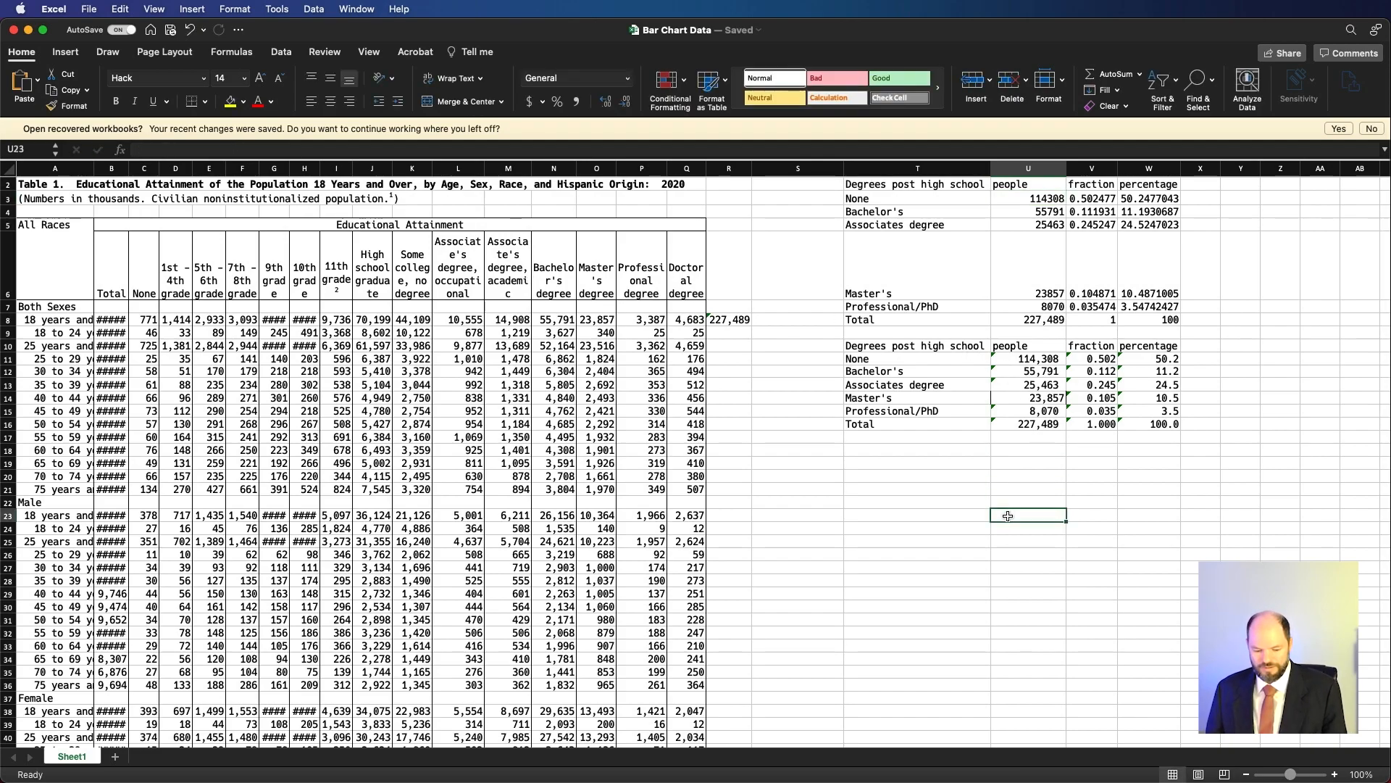
# - Undo the pasting of the summary table values at T2
pyautogui.press('super+z')
pyautogui.press('super+z')
pyautogui.press('super+z')
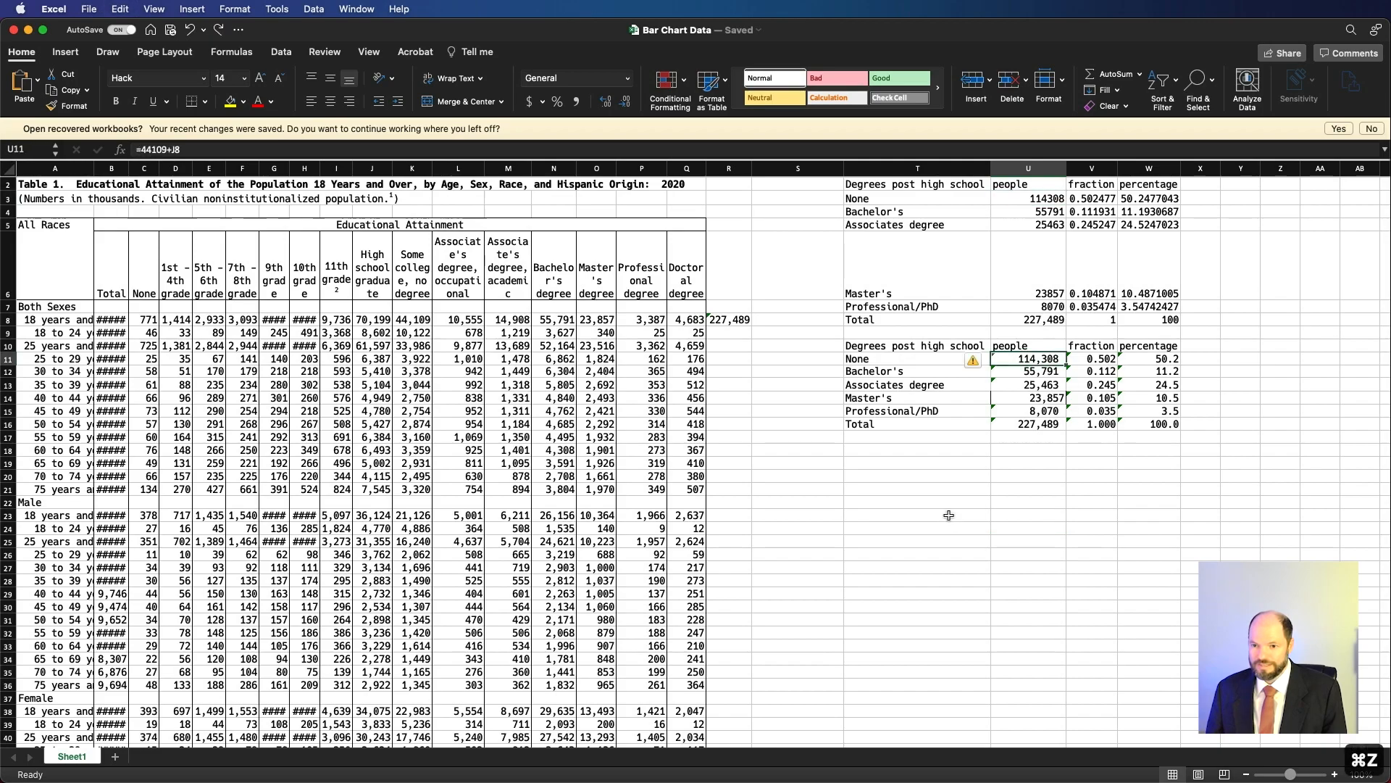
pyautogui.click(949, 515)
# - Copy the summary table T10:W16, paste it at T2, and set the paste option to Values Only
pyautogui.moveTo(897, 344); pyautogui.dragTo(1160, 425)
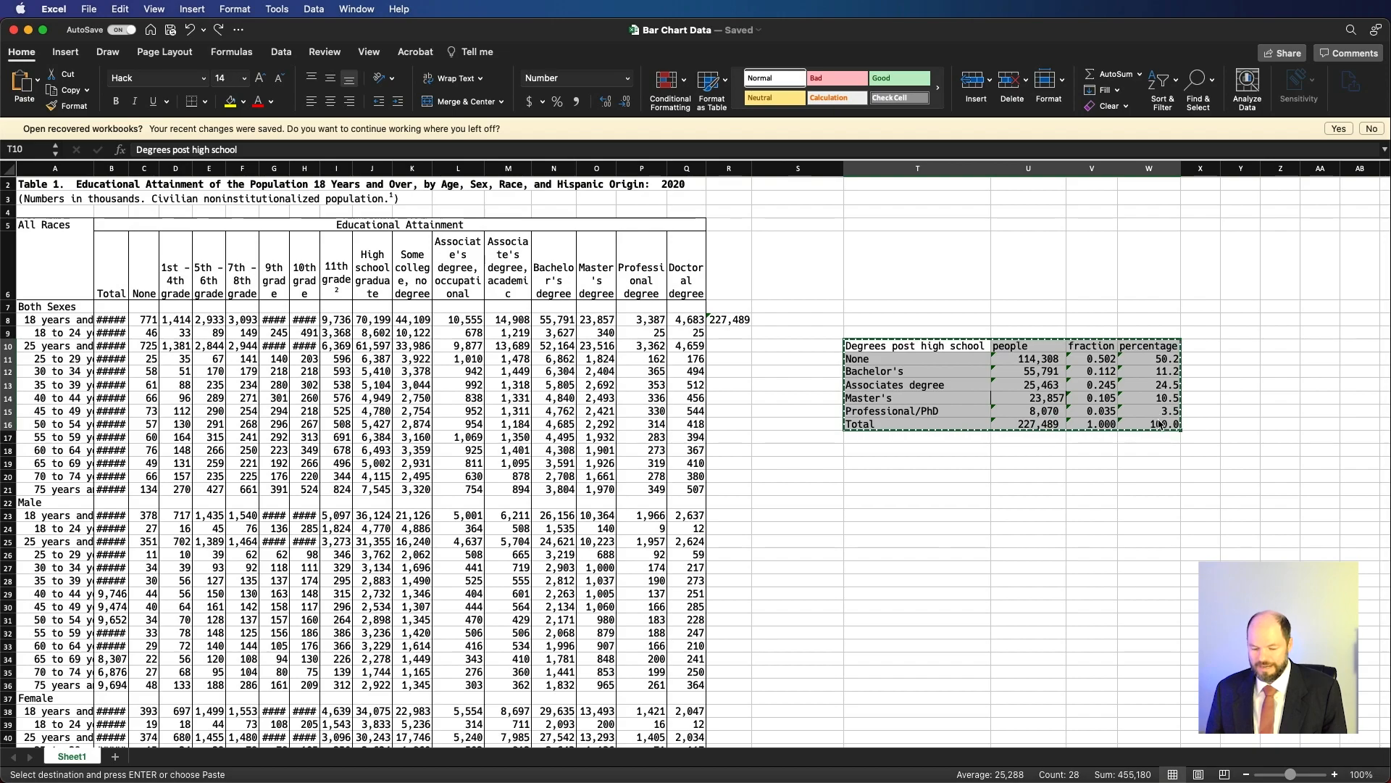
pyautogui.click(915, 187)
pyautogui.press('super+v')
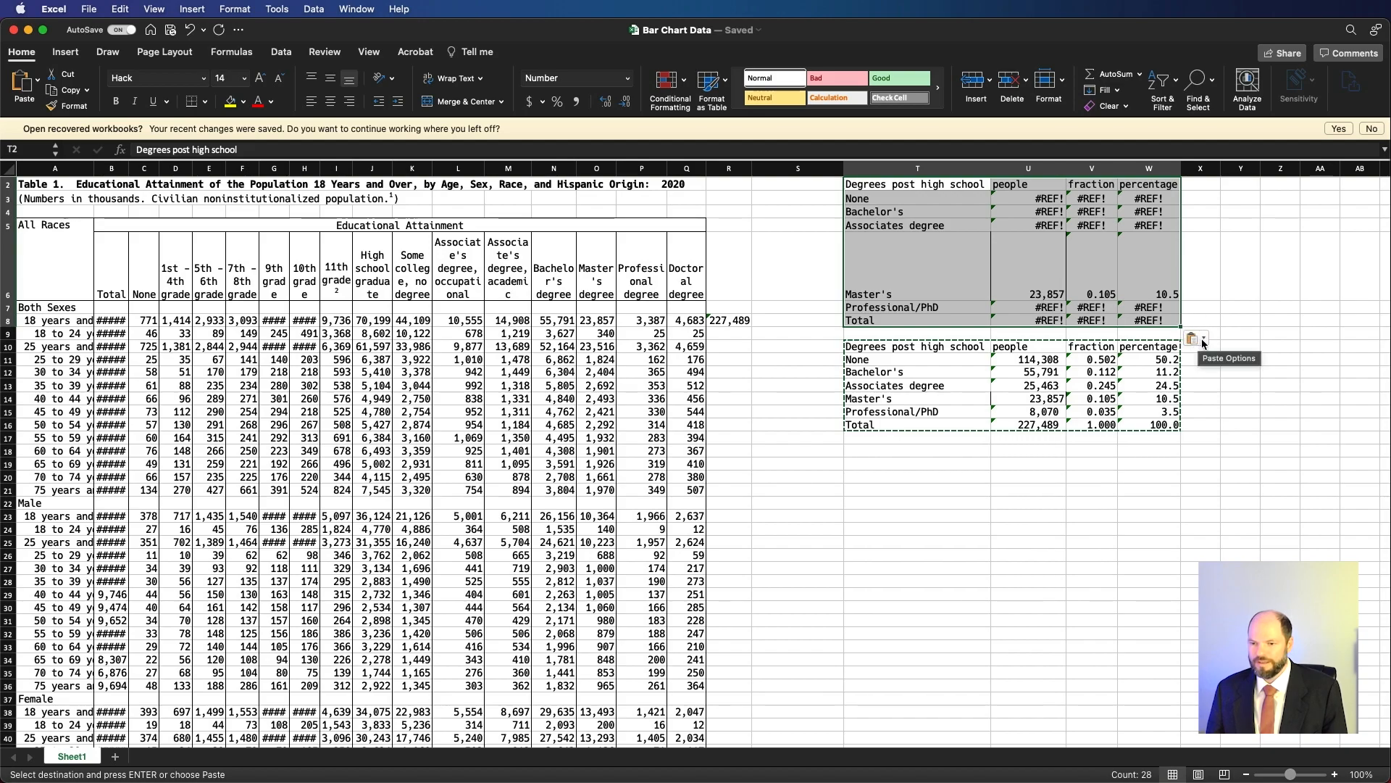
pyautogui.click(1205, 341)
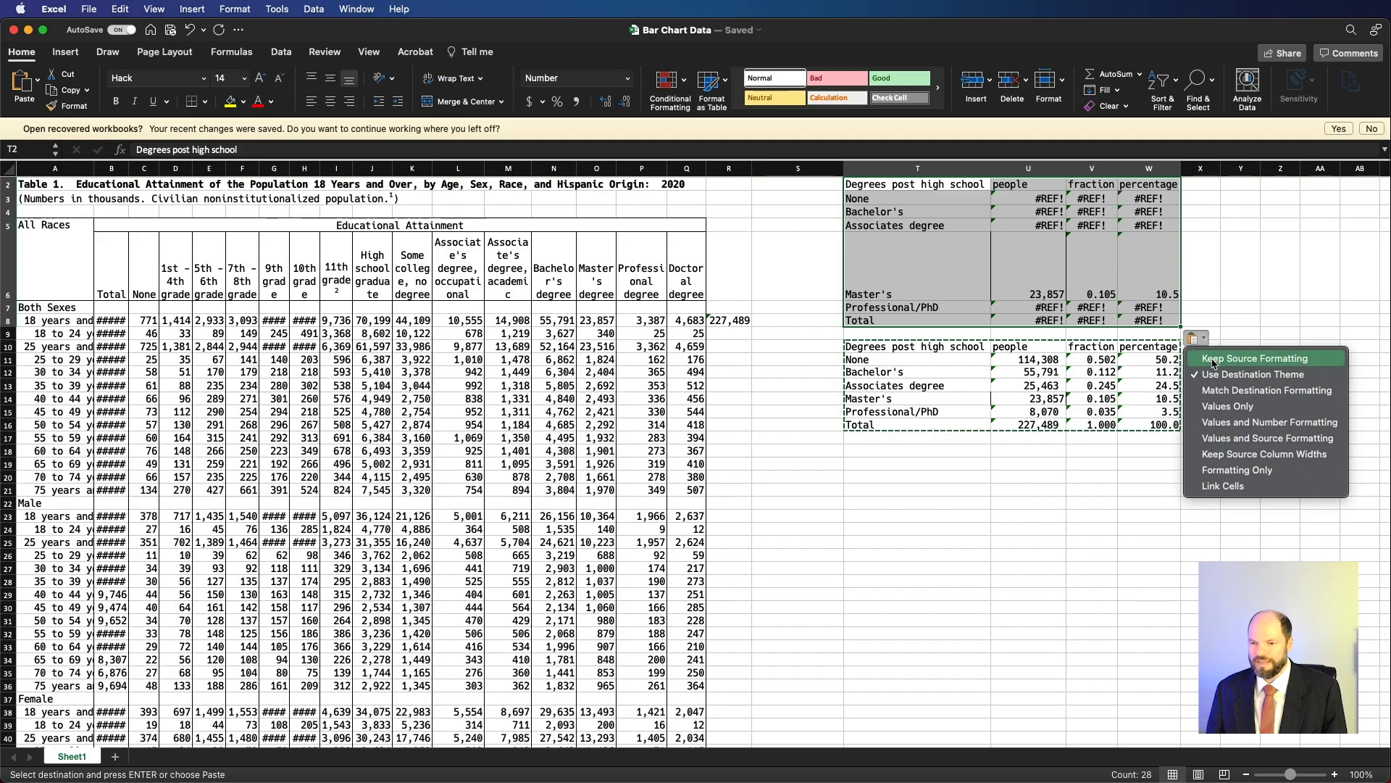
pyautogui.click(1226, 407)
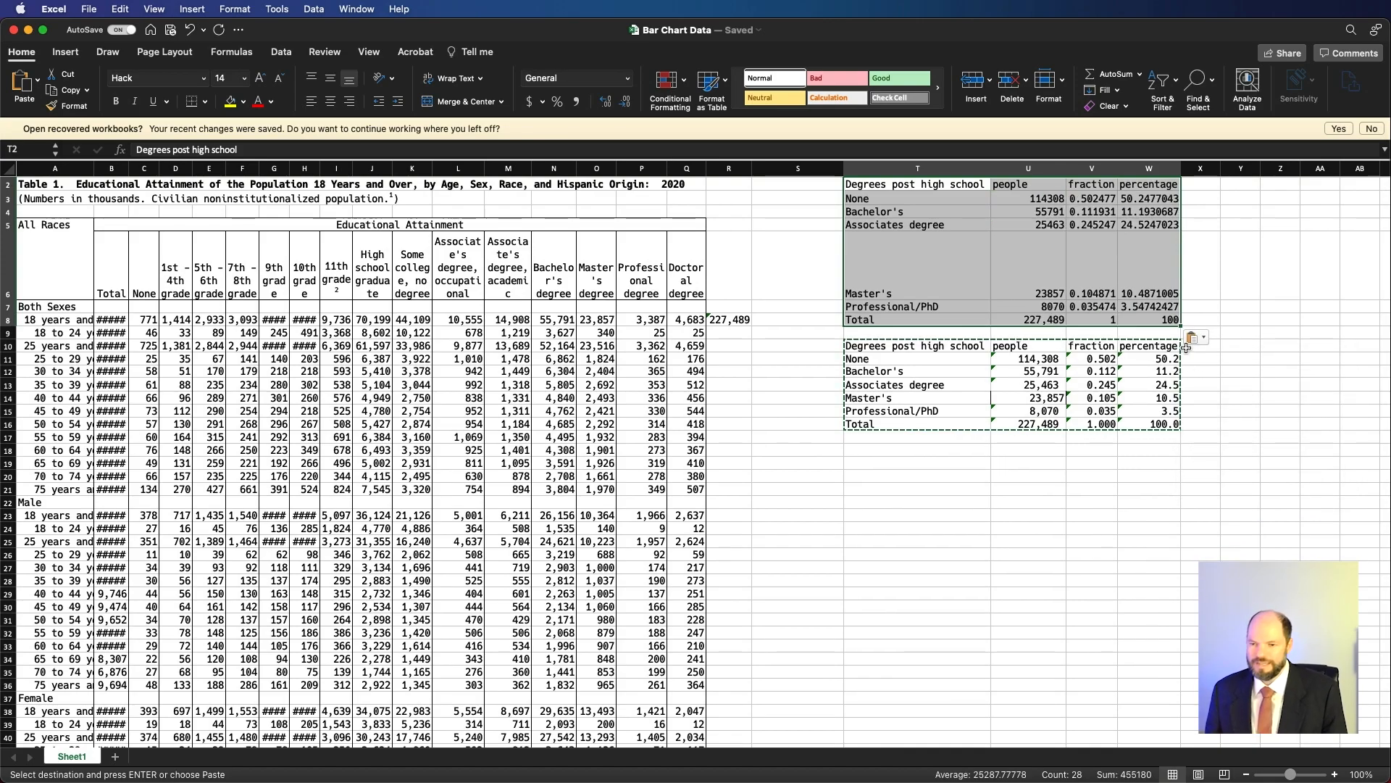
# - Delete the original formula-based summary table in T10:W16
pyautogui.click(812, 420)
pyautogui.click(795, 372)
pyautogui.click(833, 341)
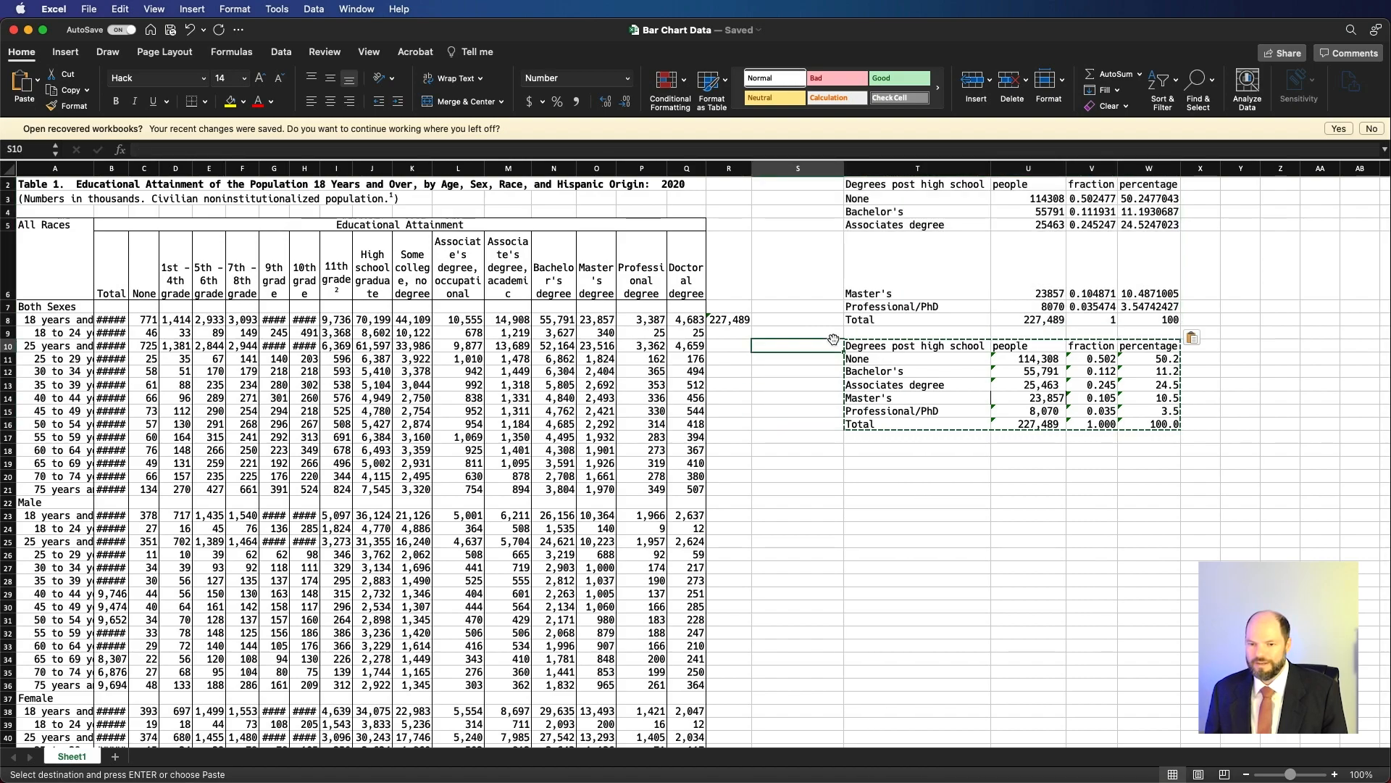
pyautogui.moveTo(848, 344); pyautogui.dragTo(1158, 433)
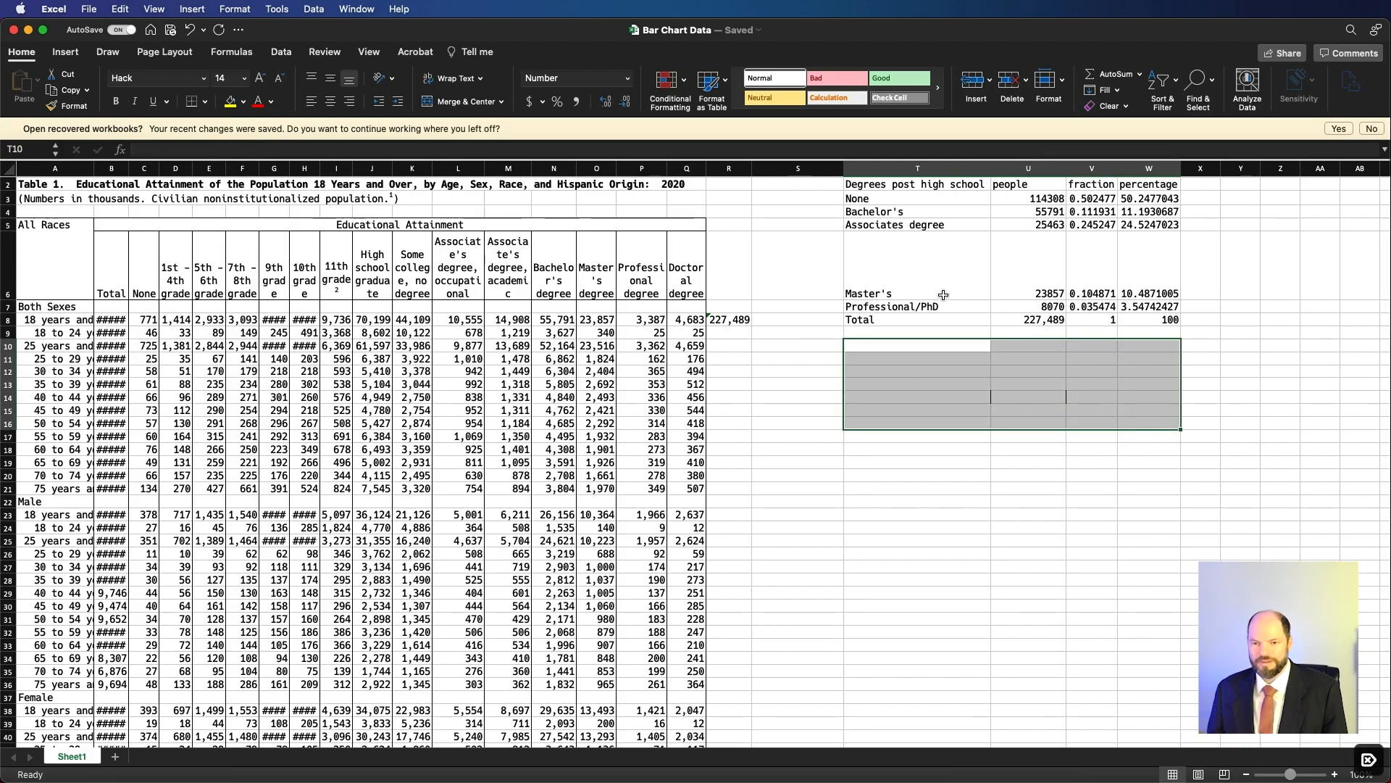
# - Delete the source data columns A through S so that only the summary table is left on the sheet
pyautogui.click(784, 168)
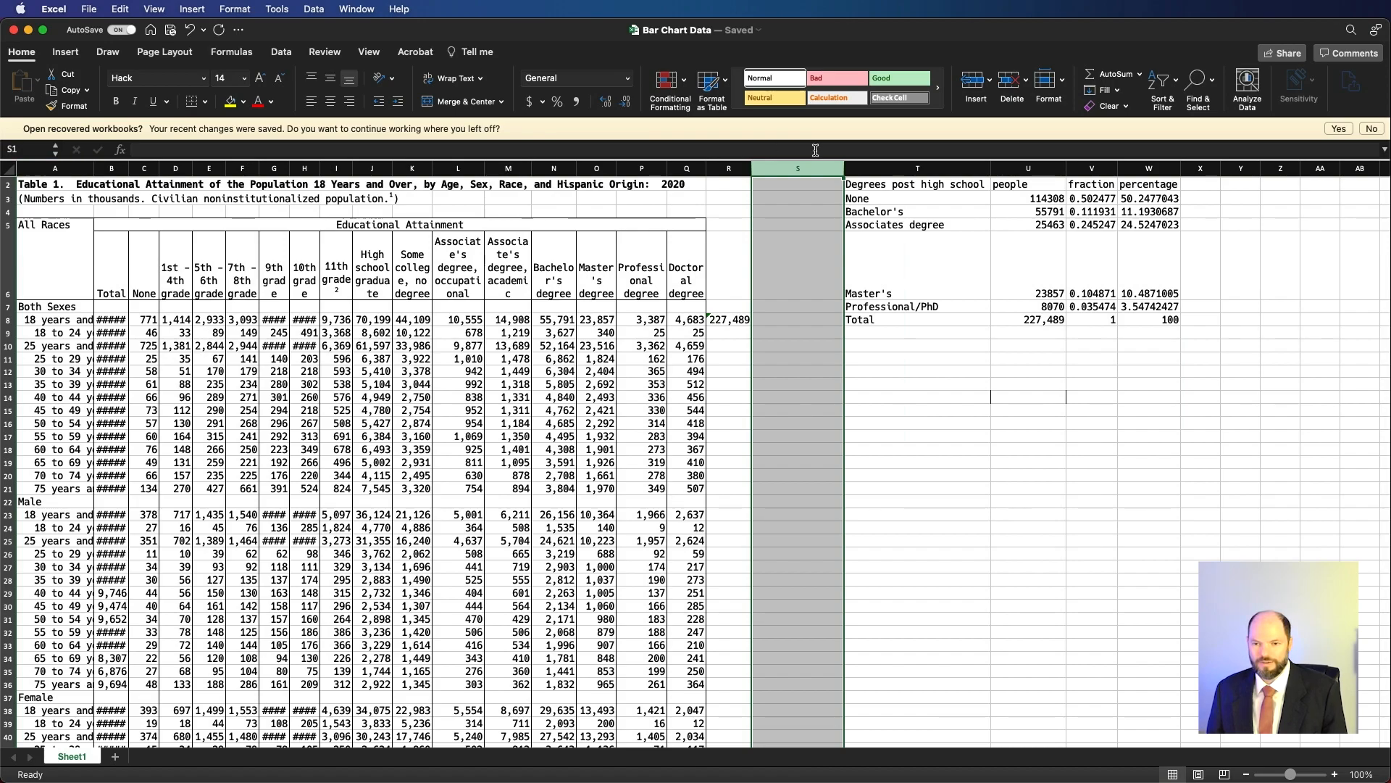
pyautogui.keyDown('shift'); pyautogui.click(39, 161); pyautogui.keyUp('shift')
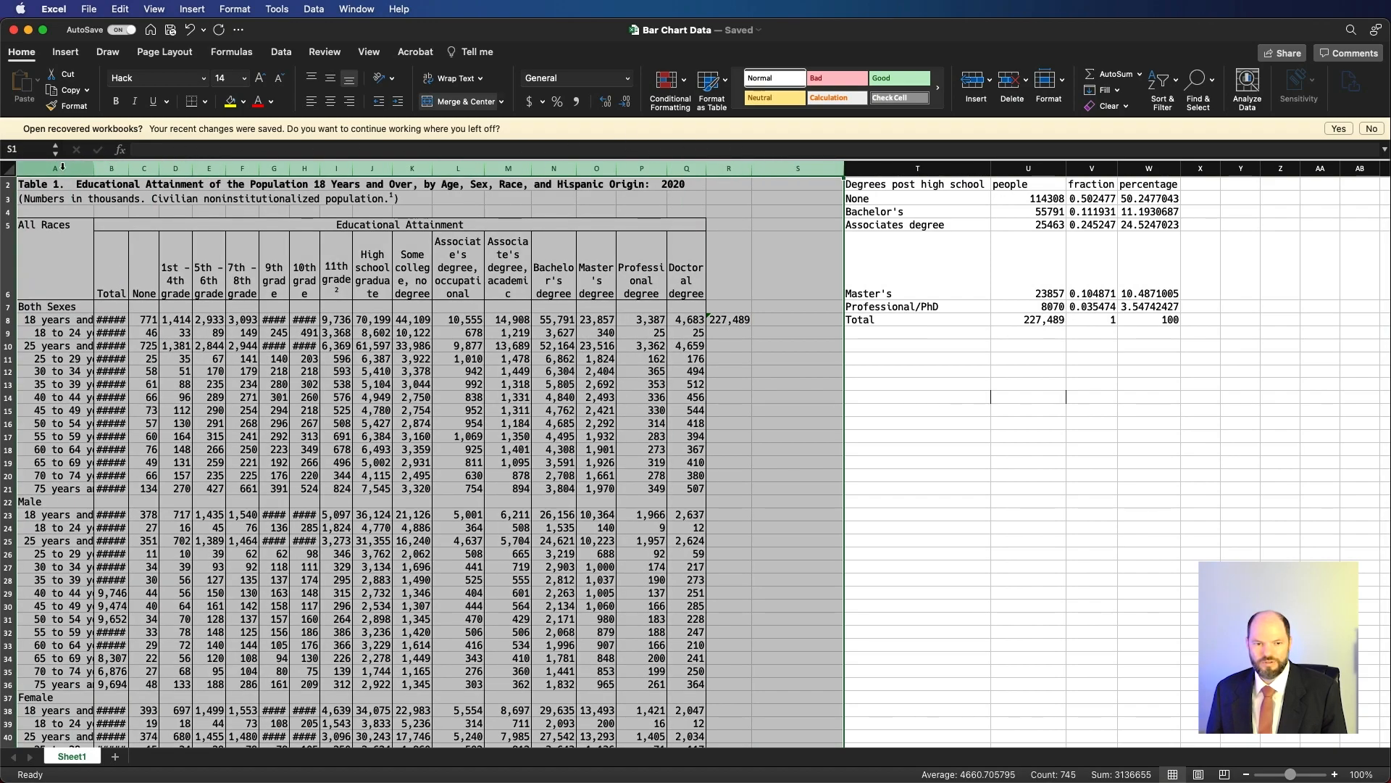
pyautogui.rightClick(62, 167)
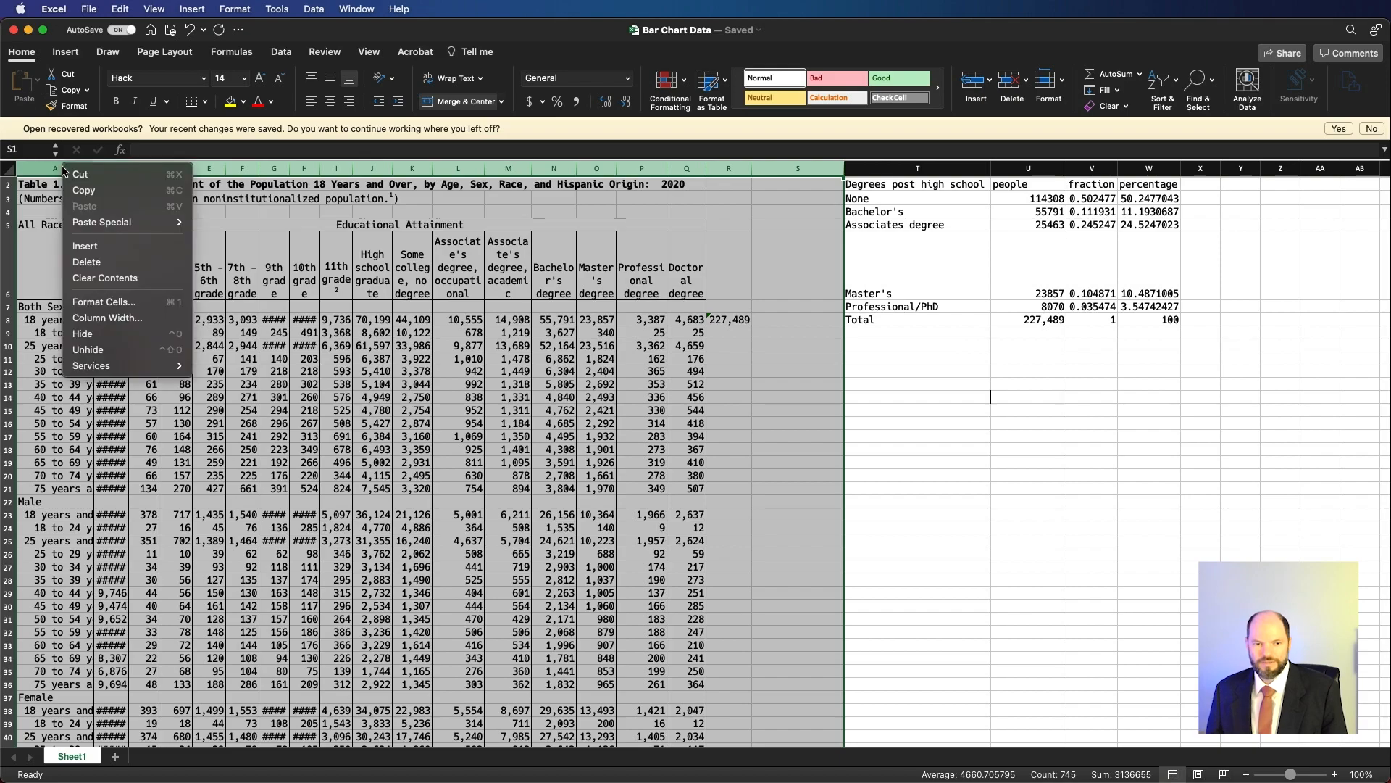
pyautogui.click(110, 262)
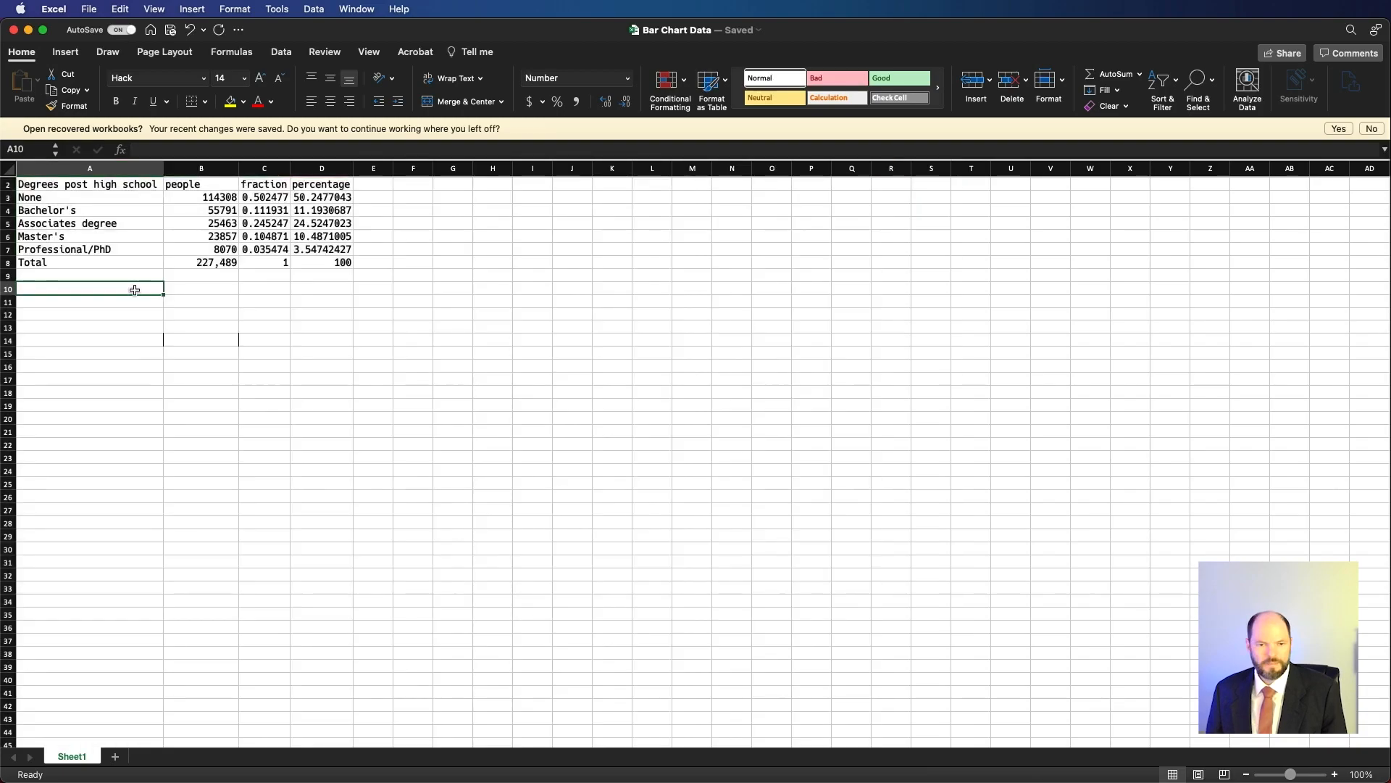
pyautogui.click(134, 288)
# - Check the summary table's cells, from the degree labels through the people, fraction and percentage columns
pyautogui.click(105, 184)
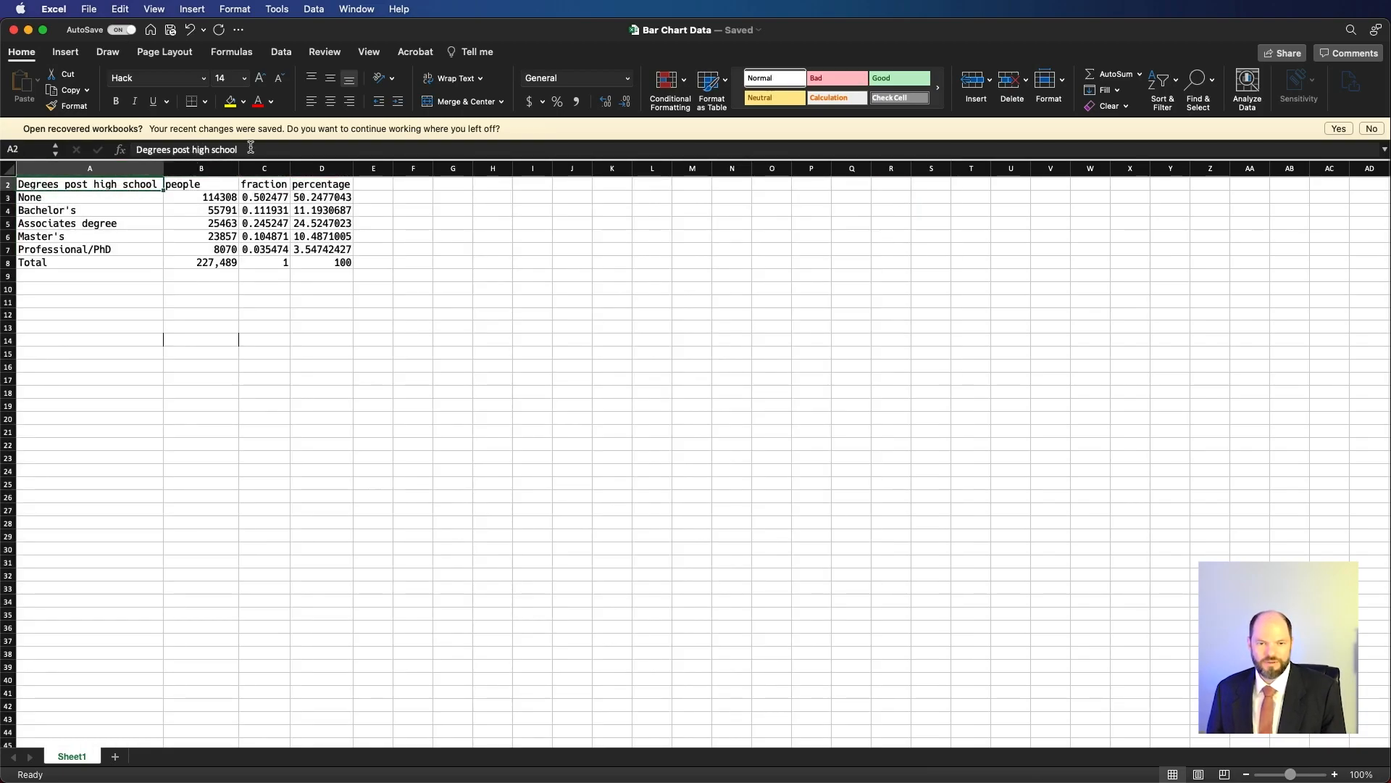
pyautogui.click(81, 197)
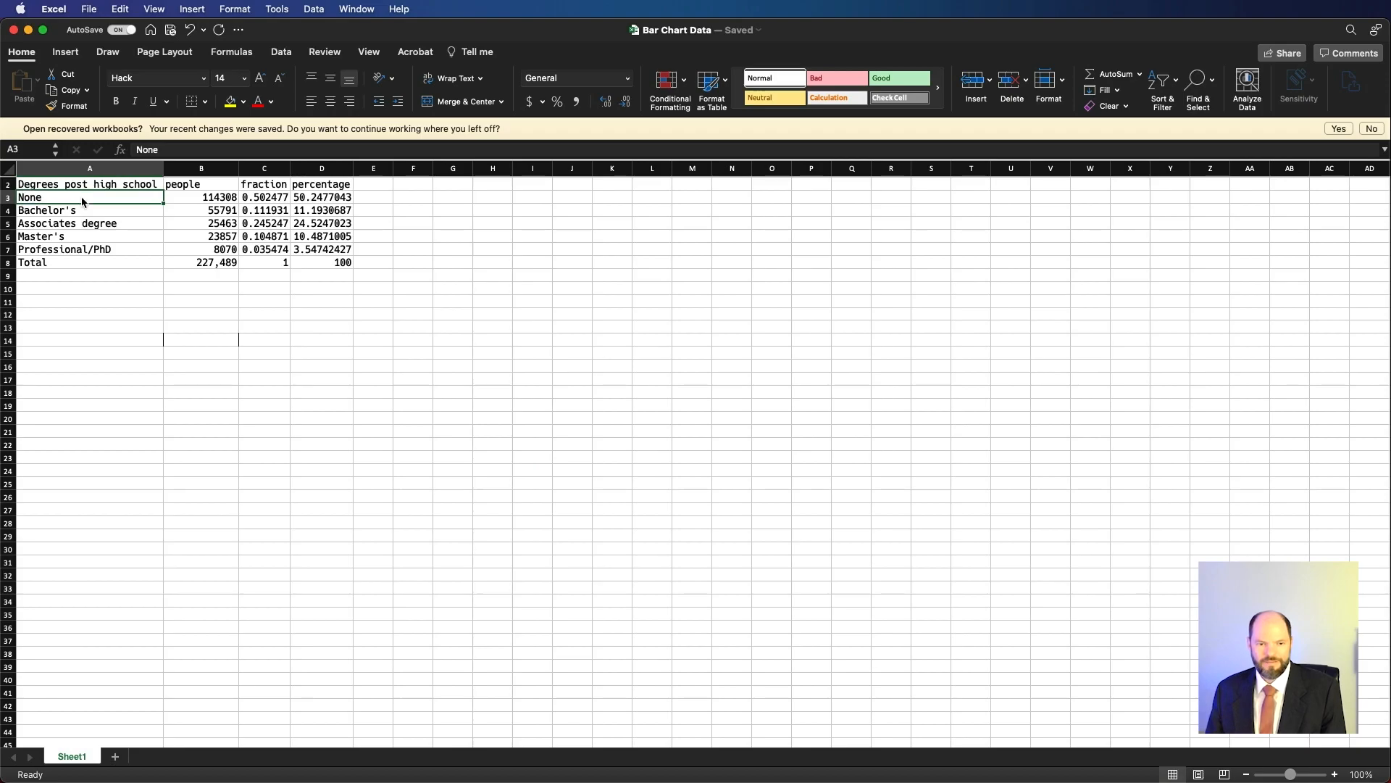
pyautogui.press('Down')
pyautogui.press('Down')
pyautogui.press('Down')
pyautogui.press('Down')
pyautogui.press('Down')
pyautogui.press('Right')
pyautogui.press('Right')
pyautogui.press('Left')
pyautogui.press('Up')
pyautogui.press('Up')
pyautogui.press('Up')
pyautogui.press('Up')
pyautogui.press('Up')
pyautogui.press('Right')
pyautogui.press('Left')
pyautogui.press('Up')
pyautogui.press('Right')
pyautogui.press('Right')
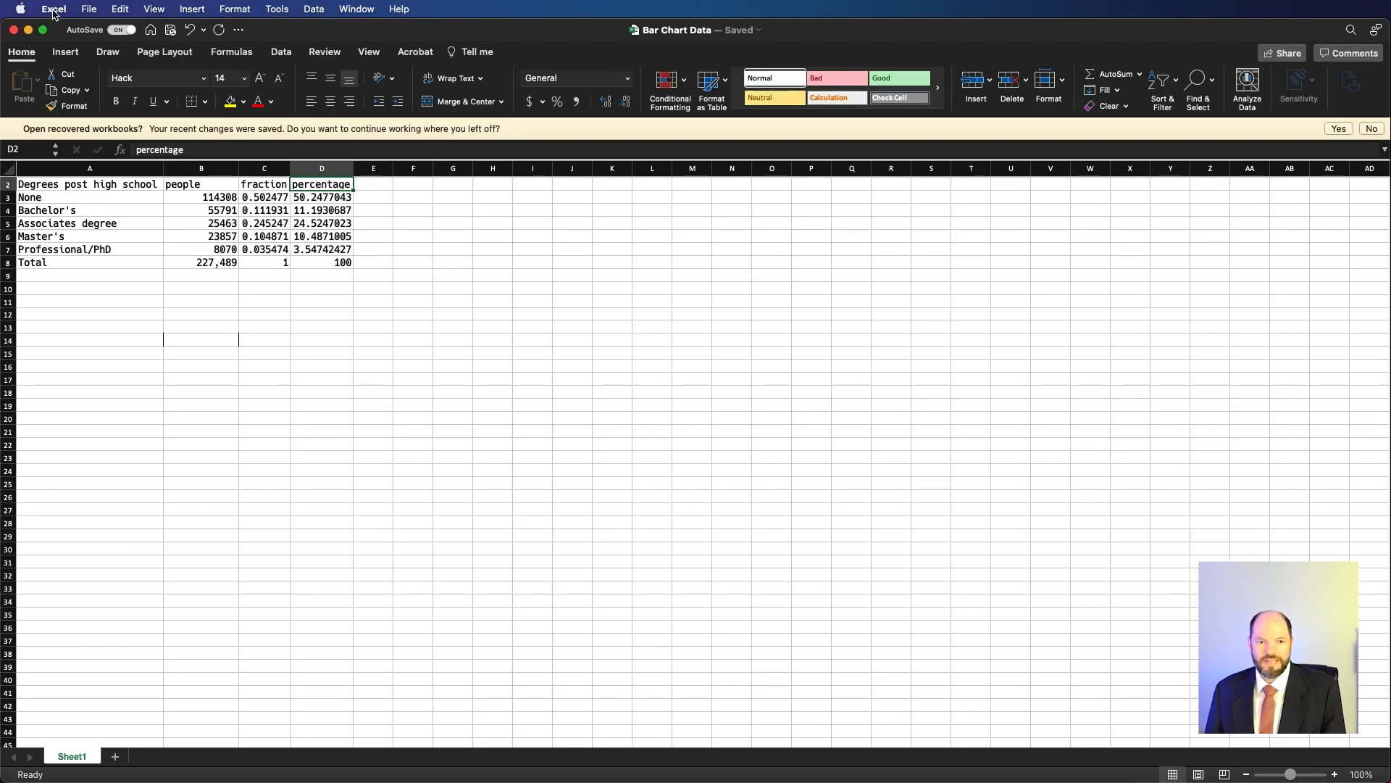
# - Save a copy of the workbook as Bar Chart Data.csv in Downloads, using the CSV UTF-8 (Comma delimited) format
pyautogui.click(97, 8)
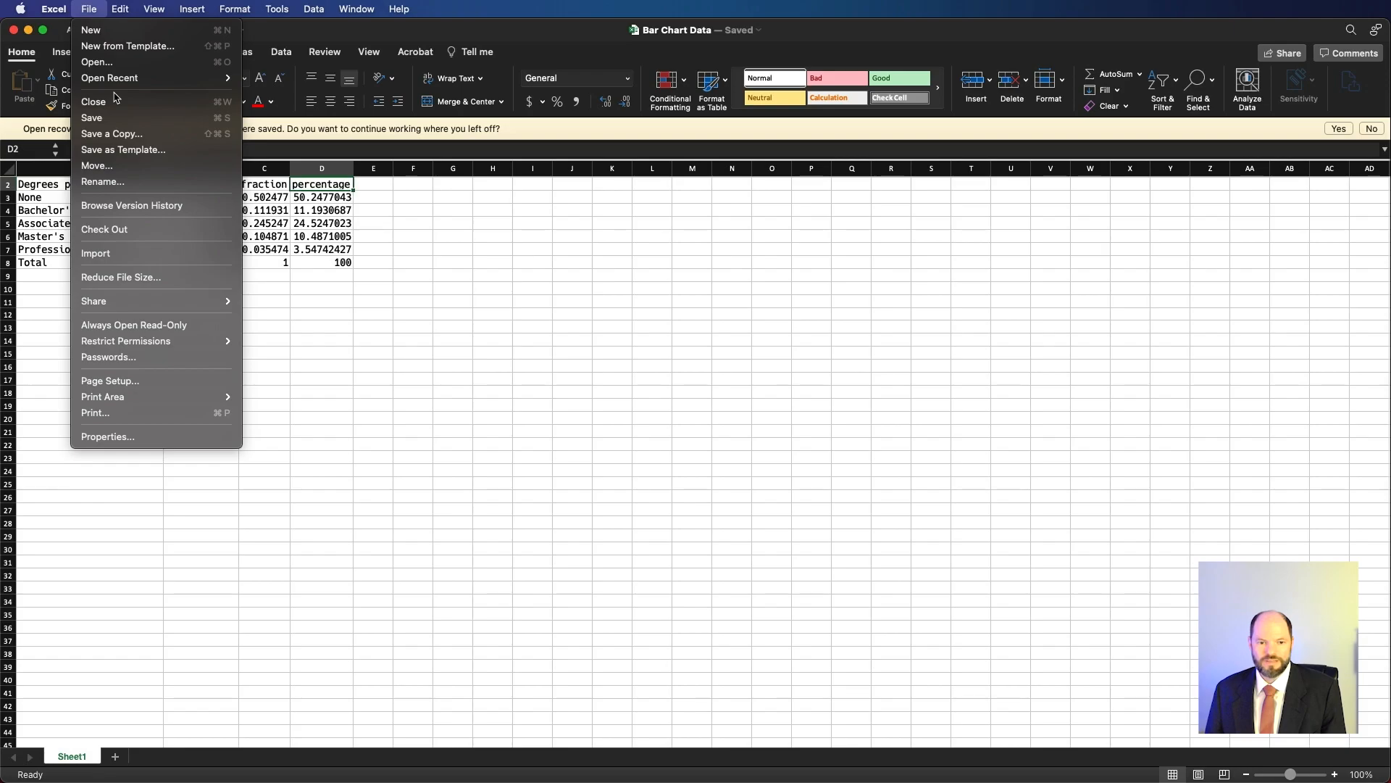
pyautogui.click(125, 136)
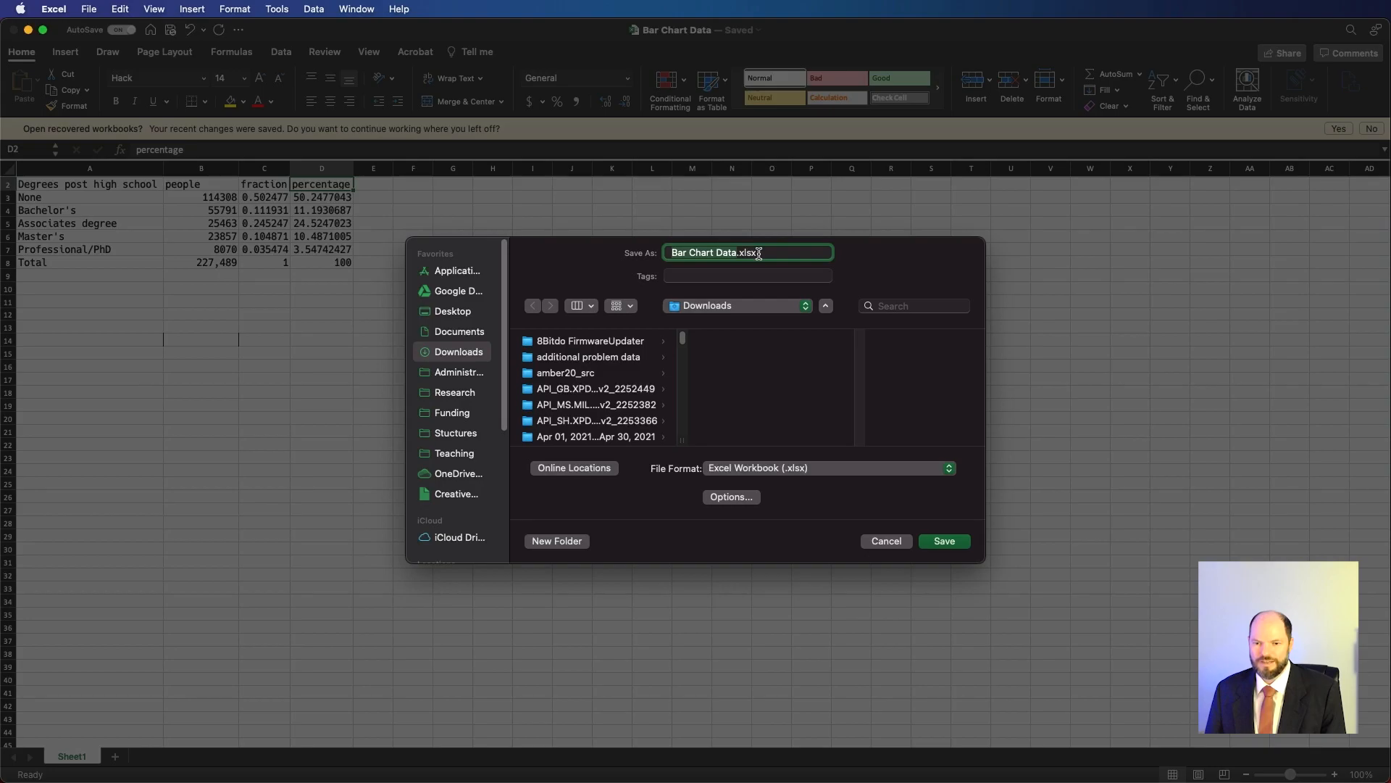
pyautogui.click(792, 475)
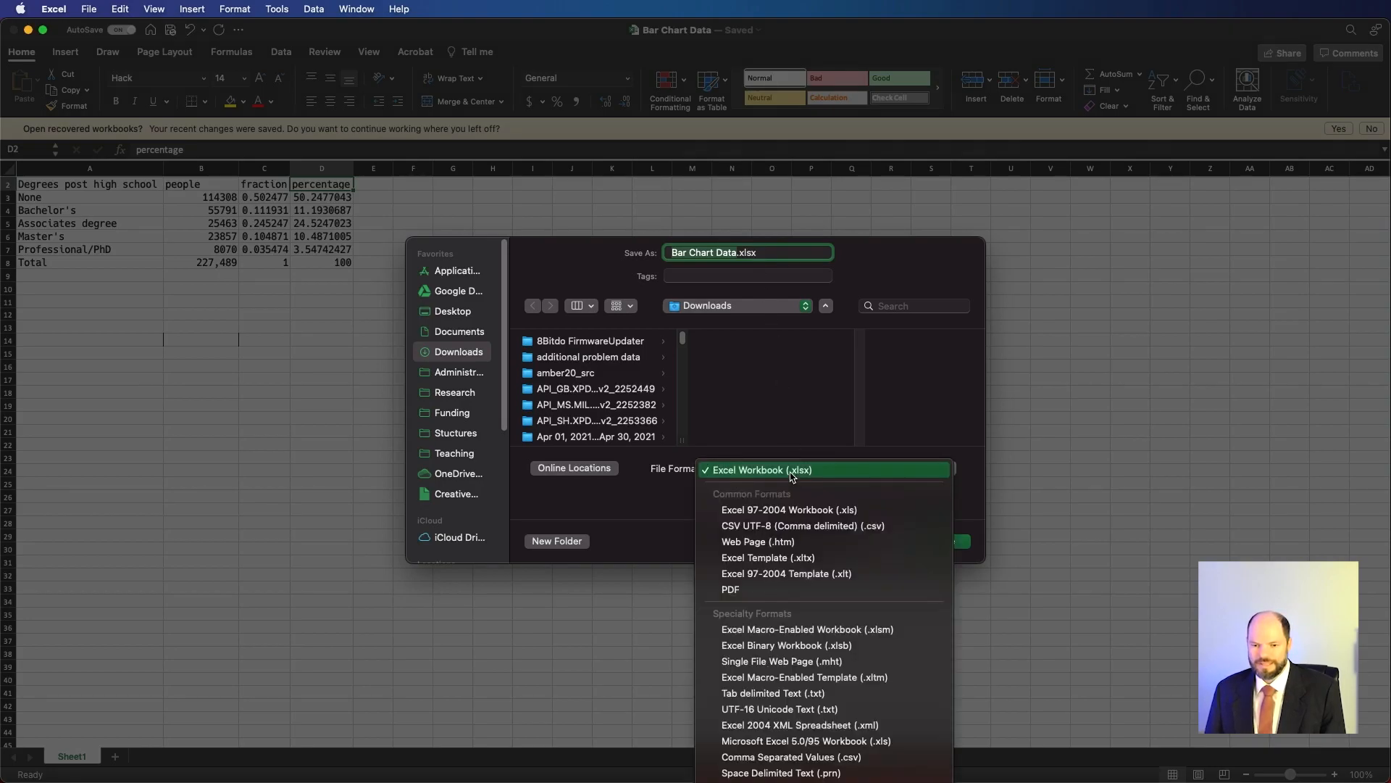
pyautogui.click(792, 533)
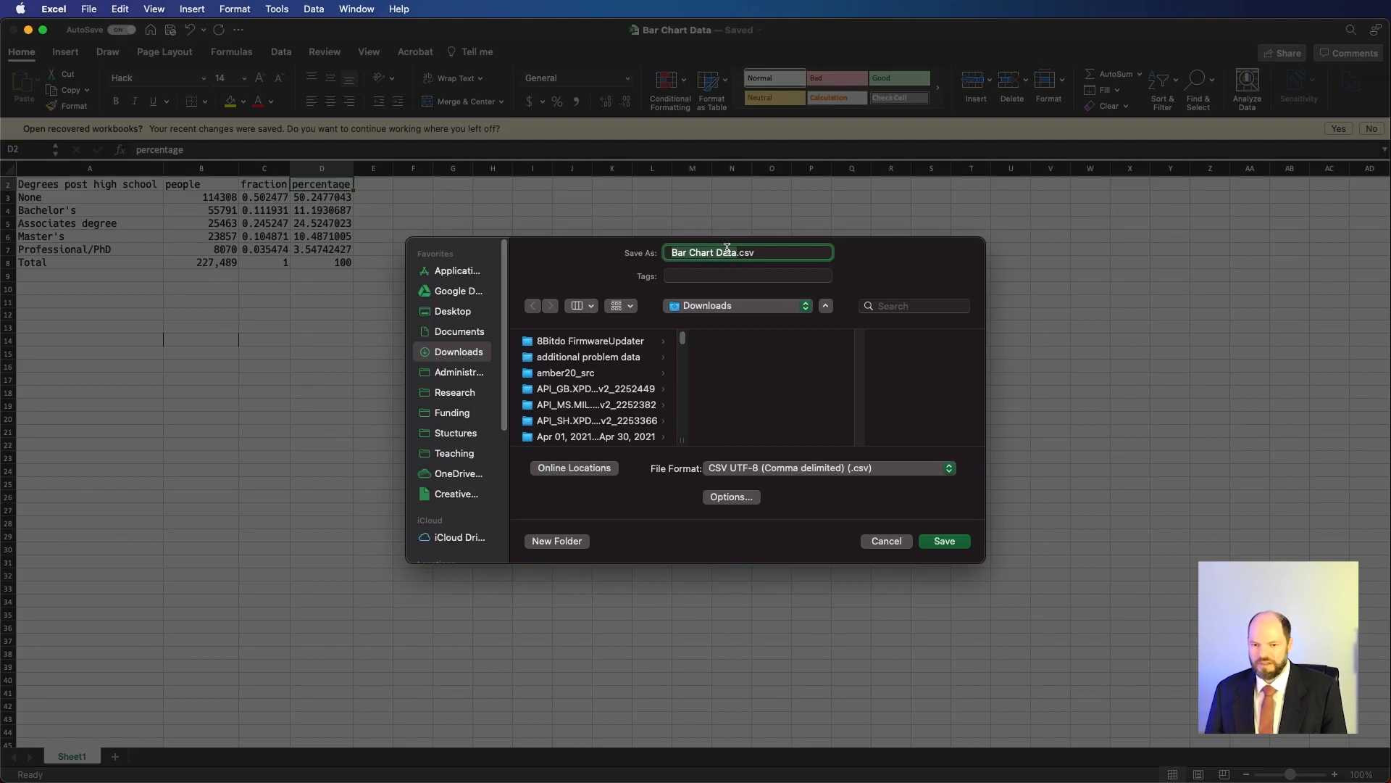
pyautogui.click(945, 541)
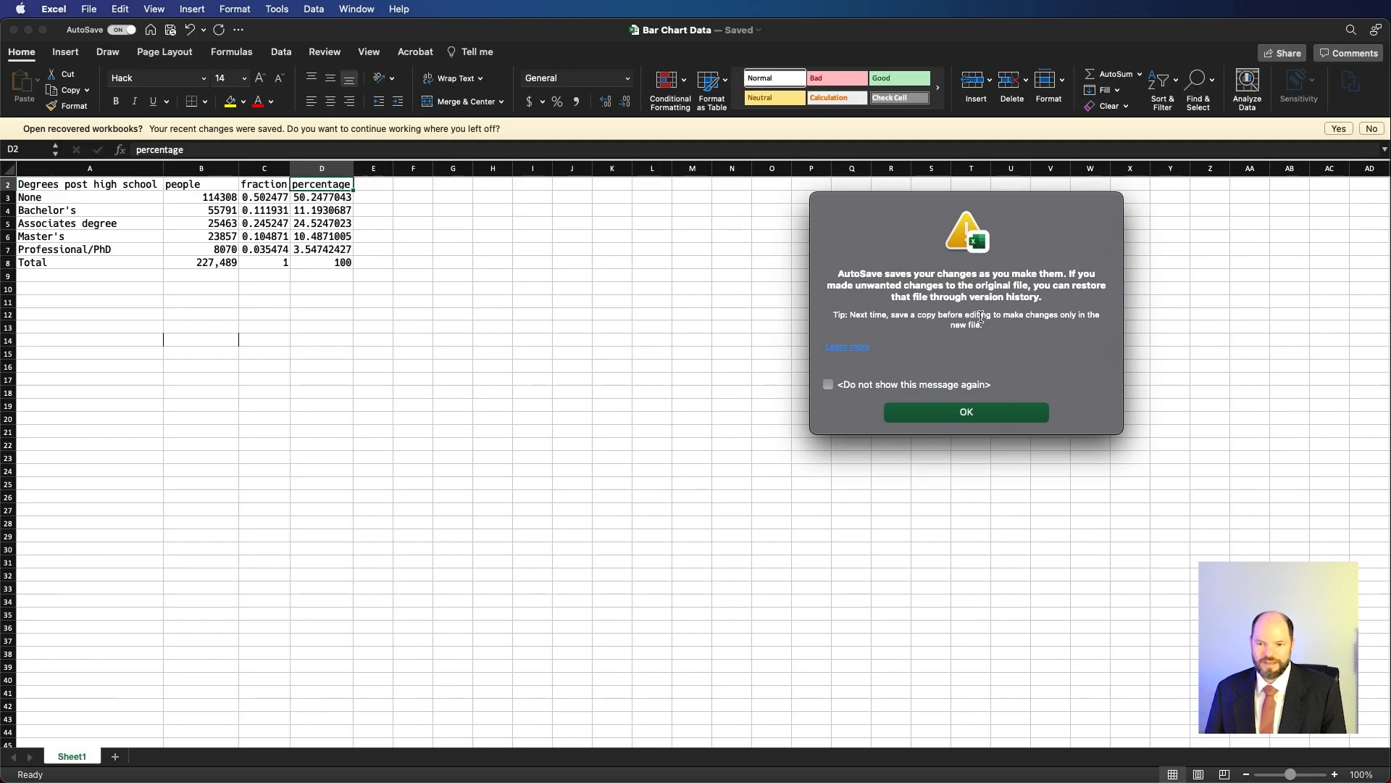
pyautogui.click(967, 412)
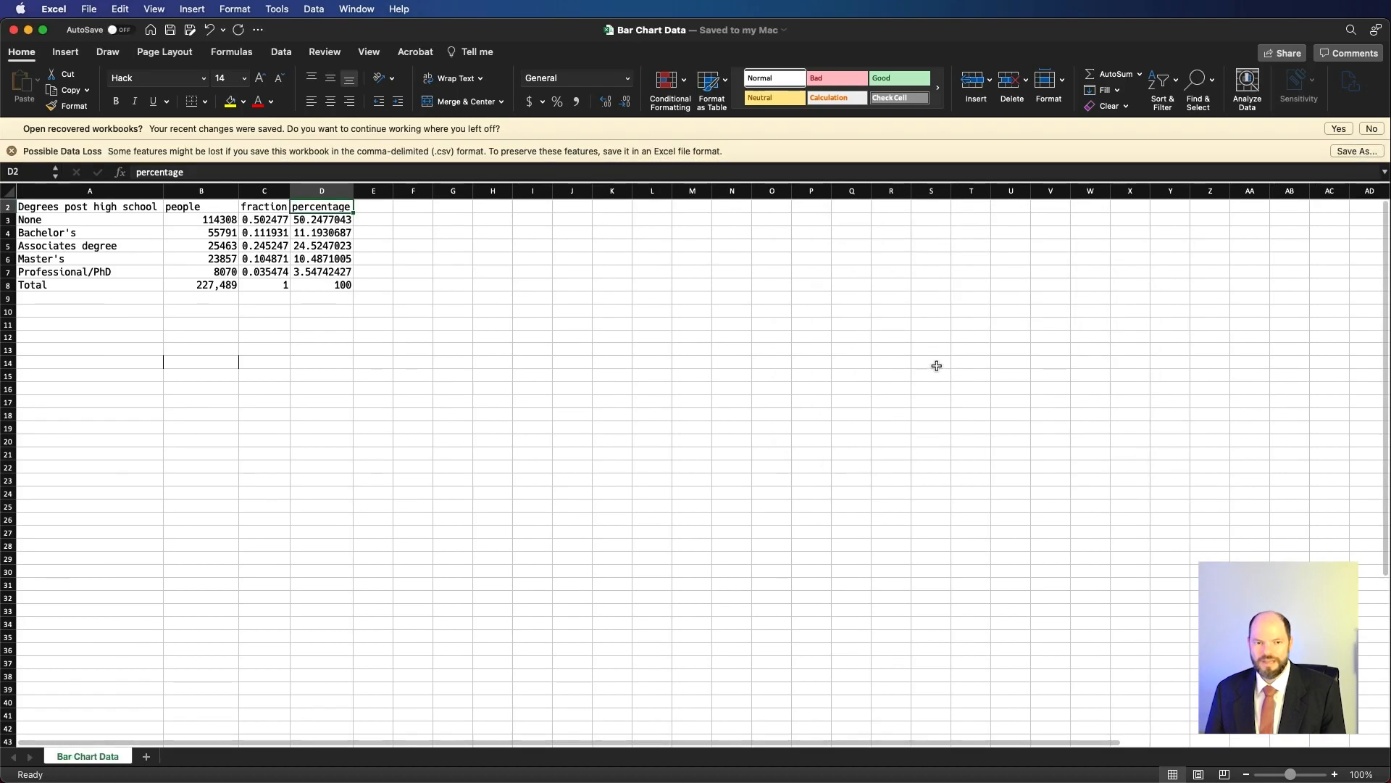
# - Open Bar Chart Data.csv from the Downloads folder in TextEdit to examine its comma-separated content, and close the file and folder windows
pyautogui.press('super+Tab')
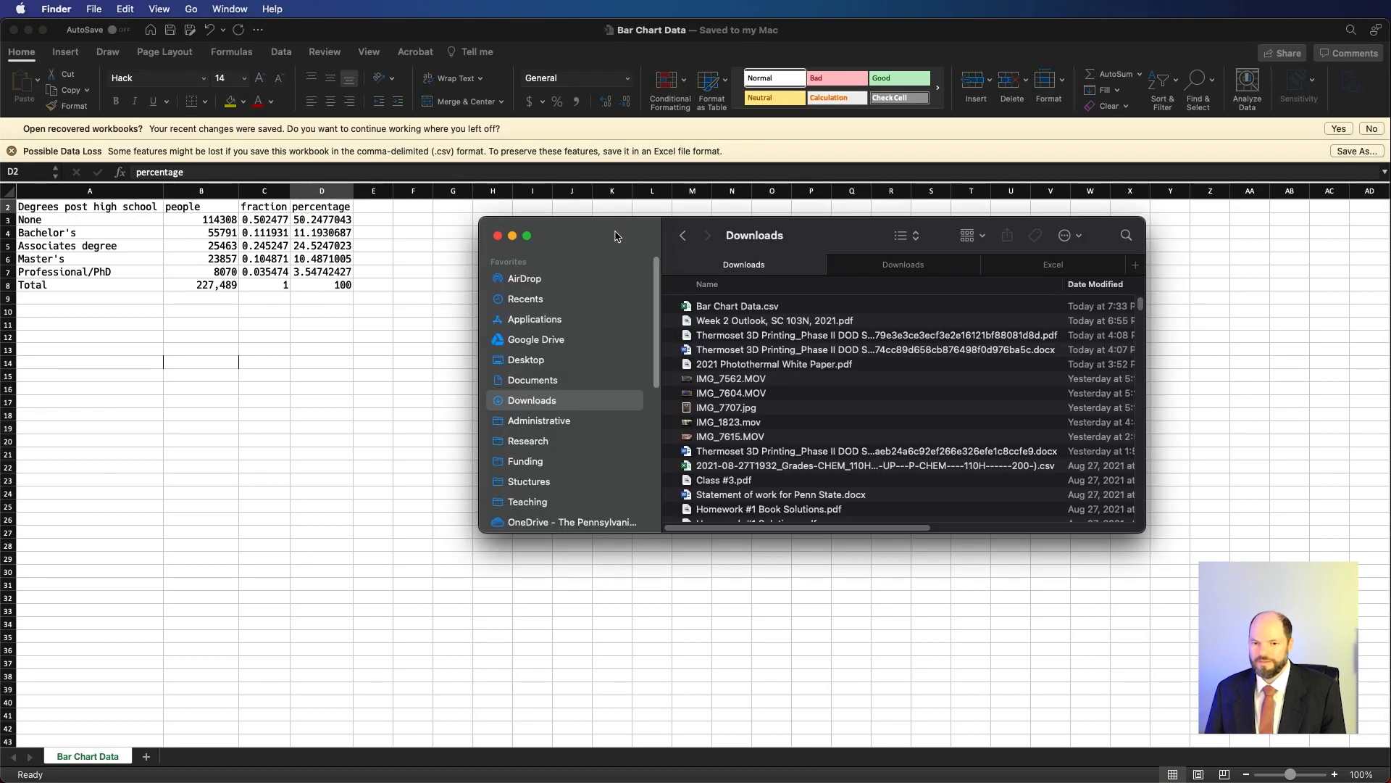
pyautogui.rightClick(690, 311)
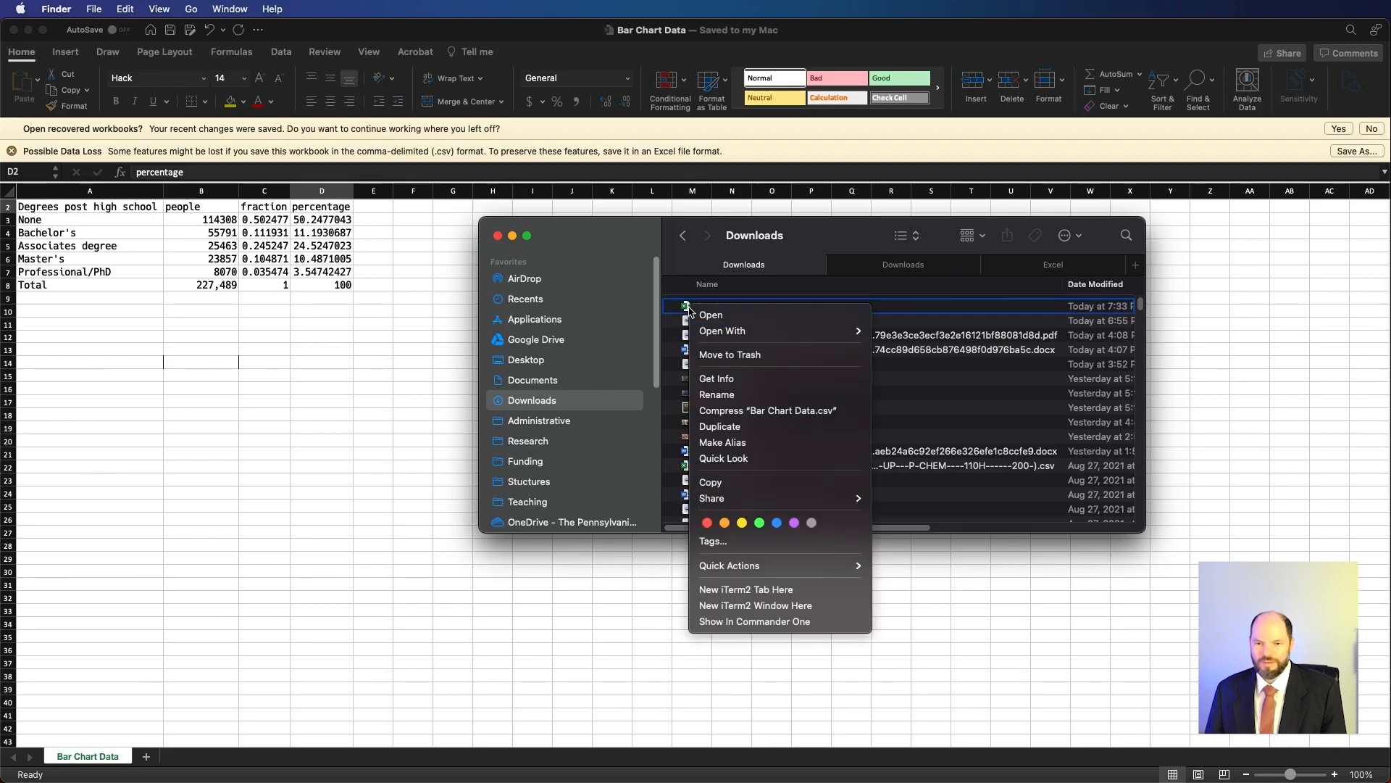
pyautogui.moveTo(774, 337)
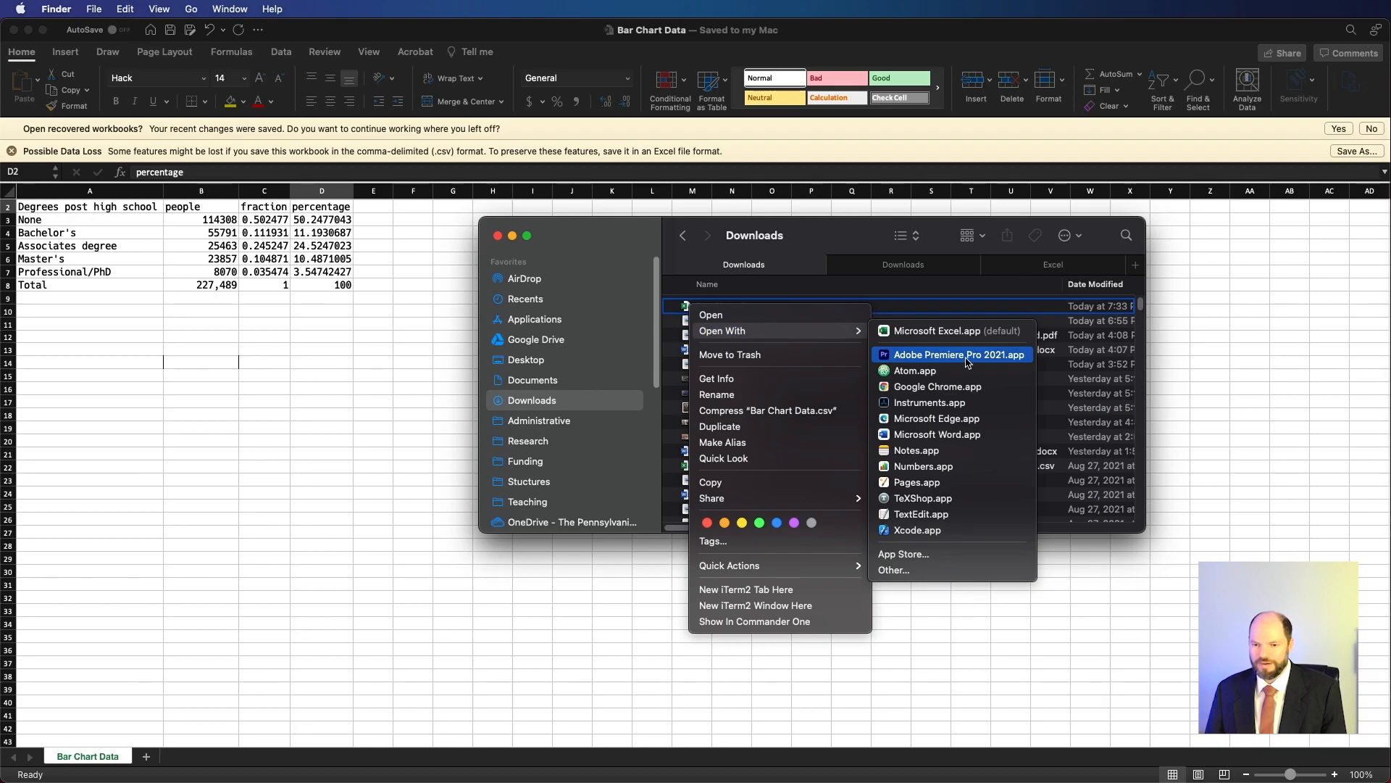
pyautogui.click(921, 514)
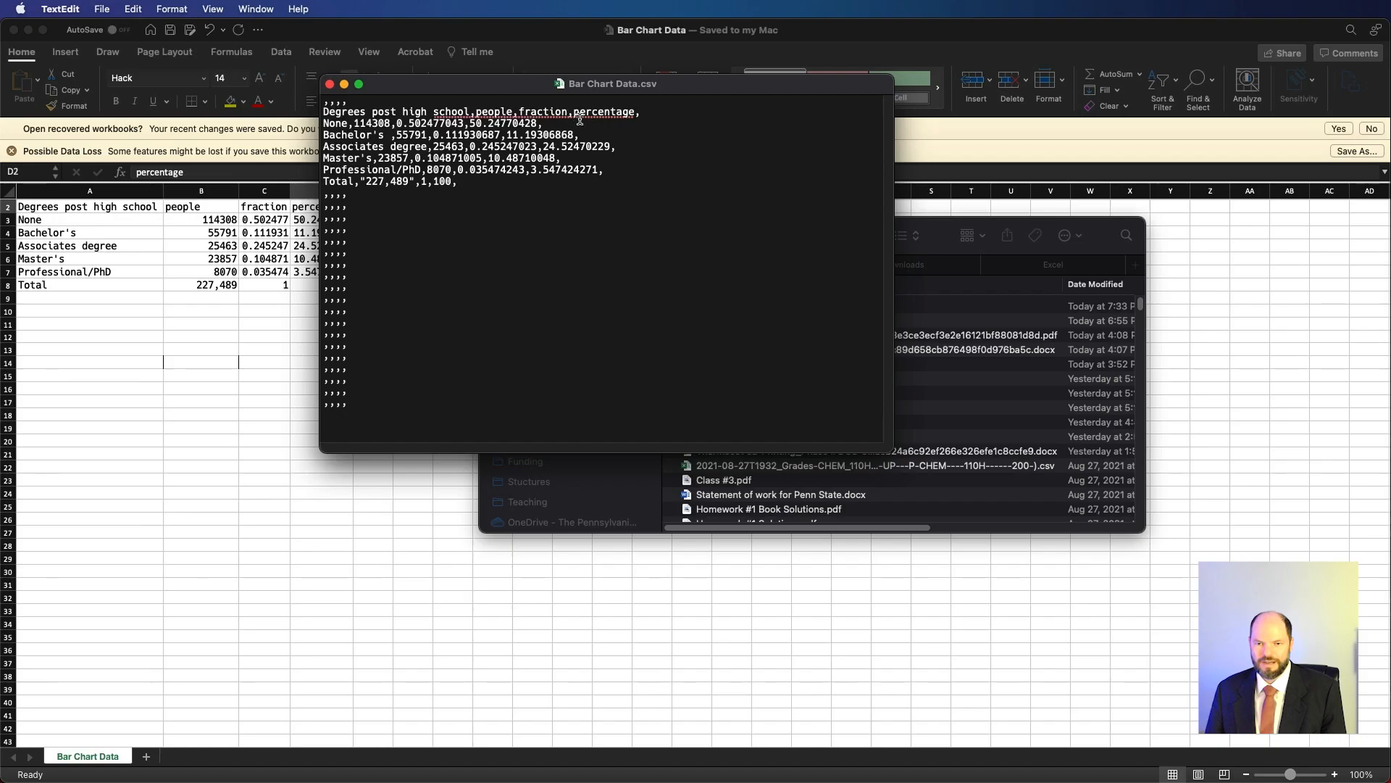
pyautogui.moveTo(628, 84); pyautogui.dragTo(778, 116)
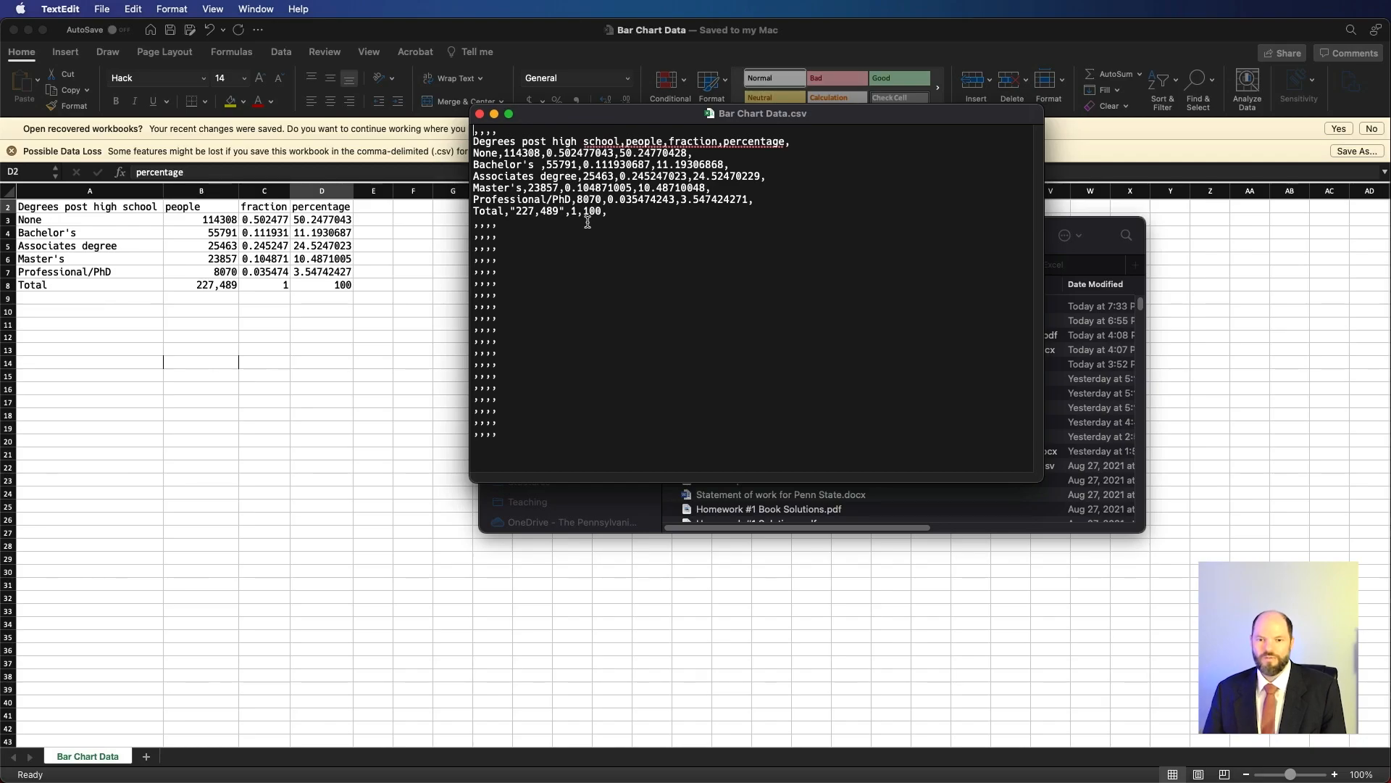
pyautogui.click(479, 114)
pyautogui.click(490, 229)
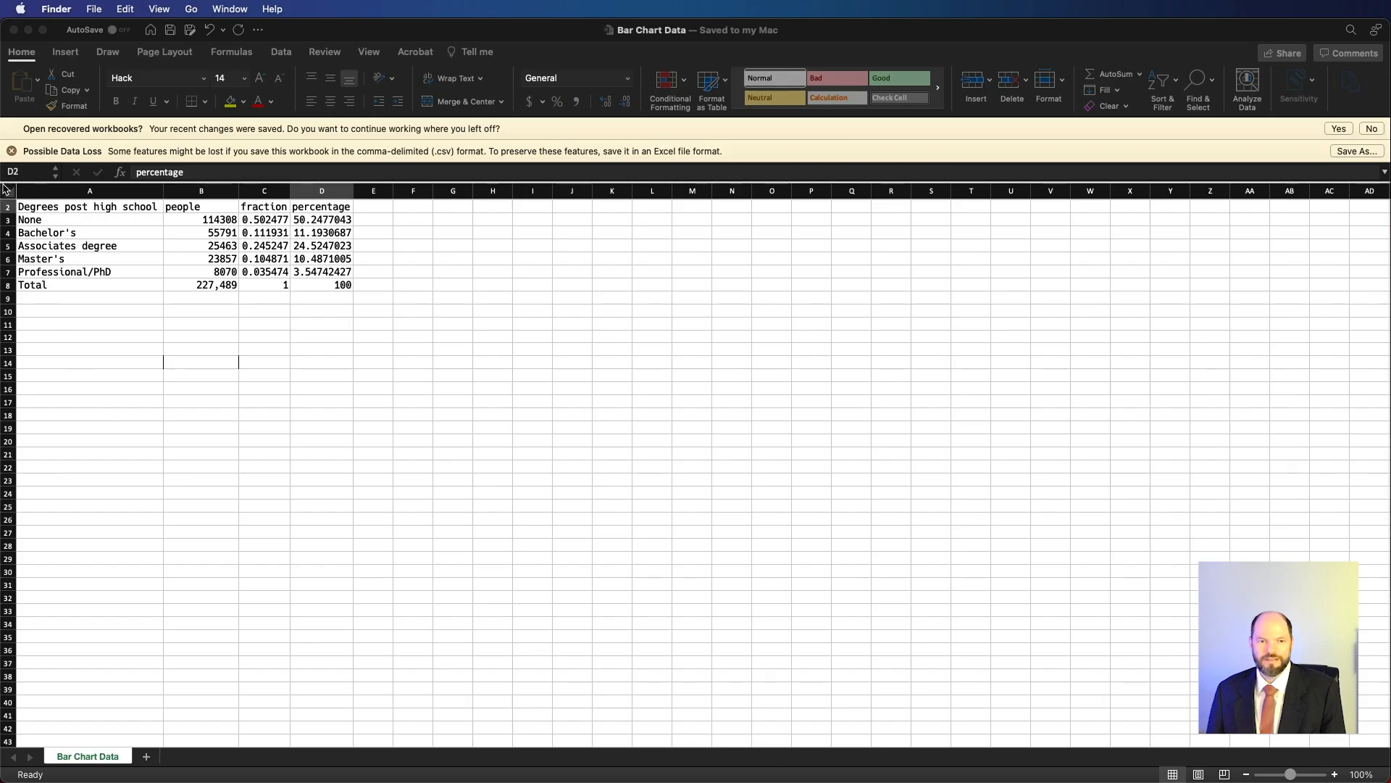
# - Minimise the workbook, switch to Veusz and open the data import dialog
pyautogui.click(26, 29)
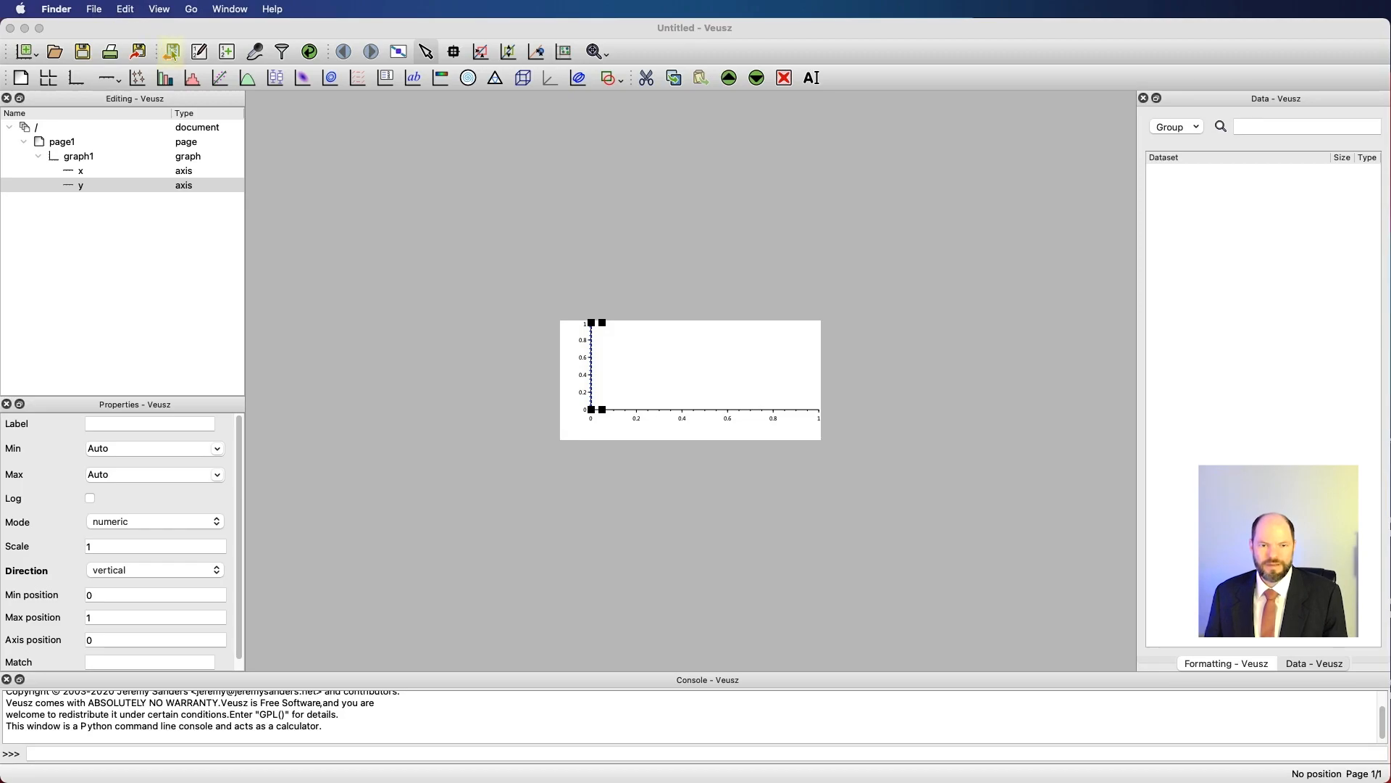
pyautogui.click(174, 54)
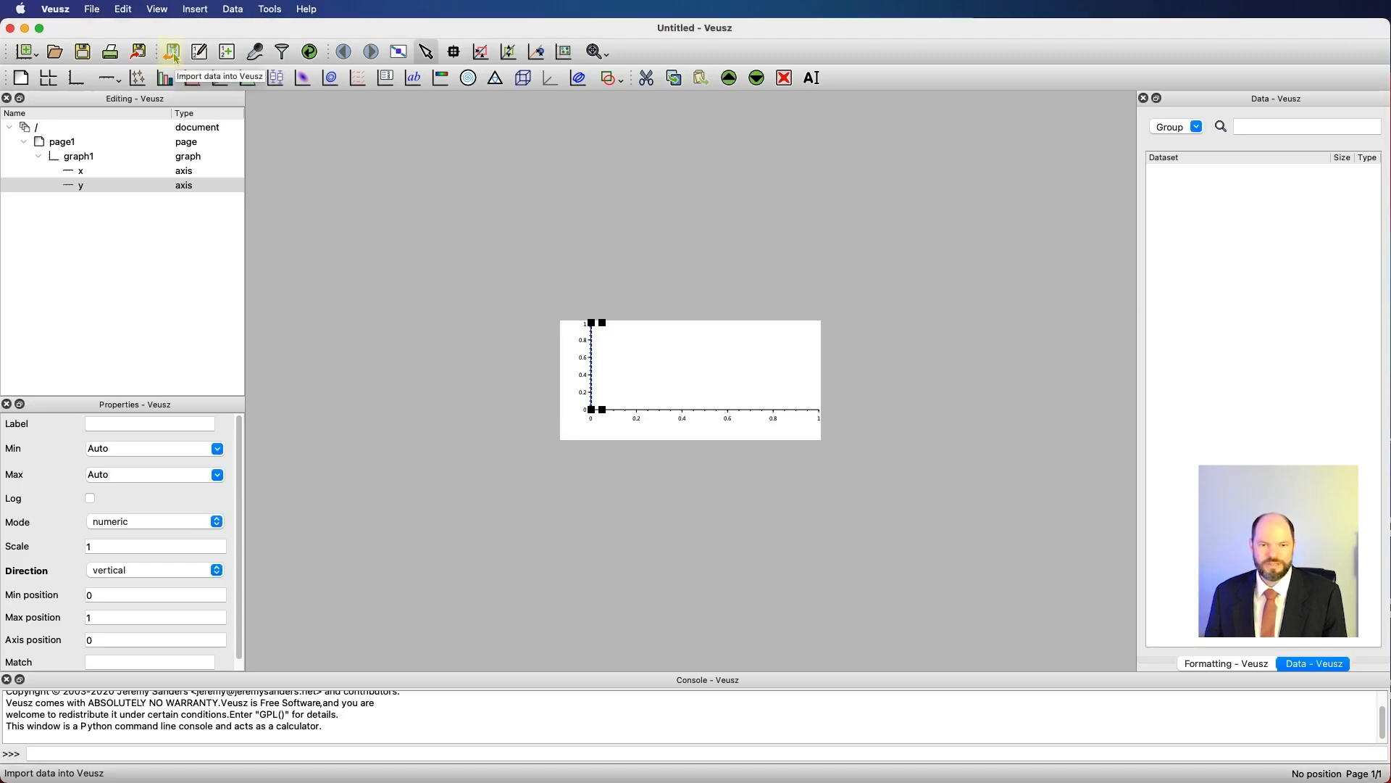
pyautogui.click(174, 55)
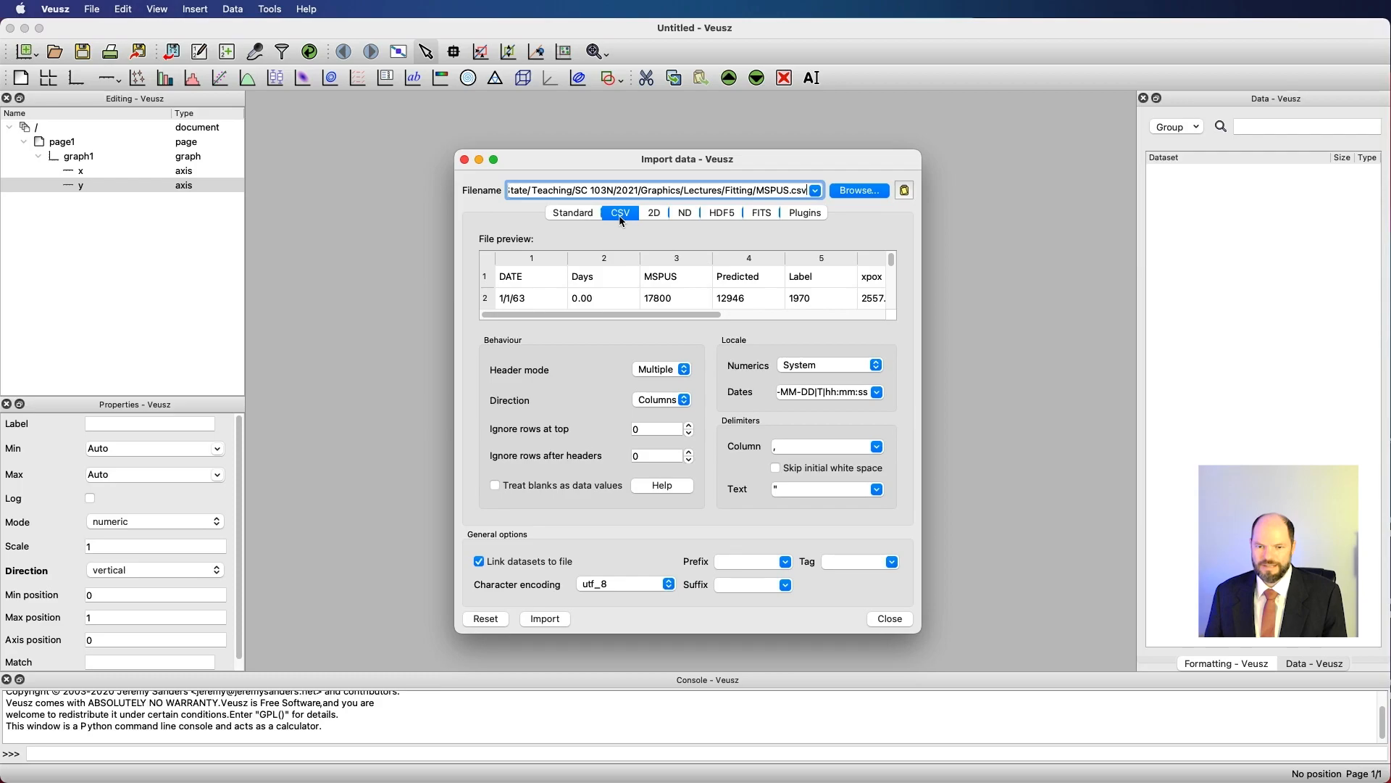
# - Look through the import dialog's 2D, HDF5, Standard and Plugins formats and return to the CSV format
pyautogui.click(652, 214)
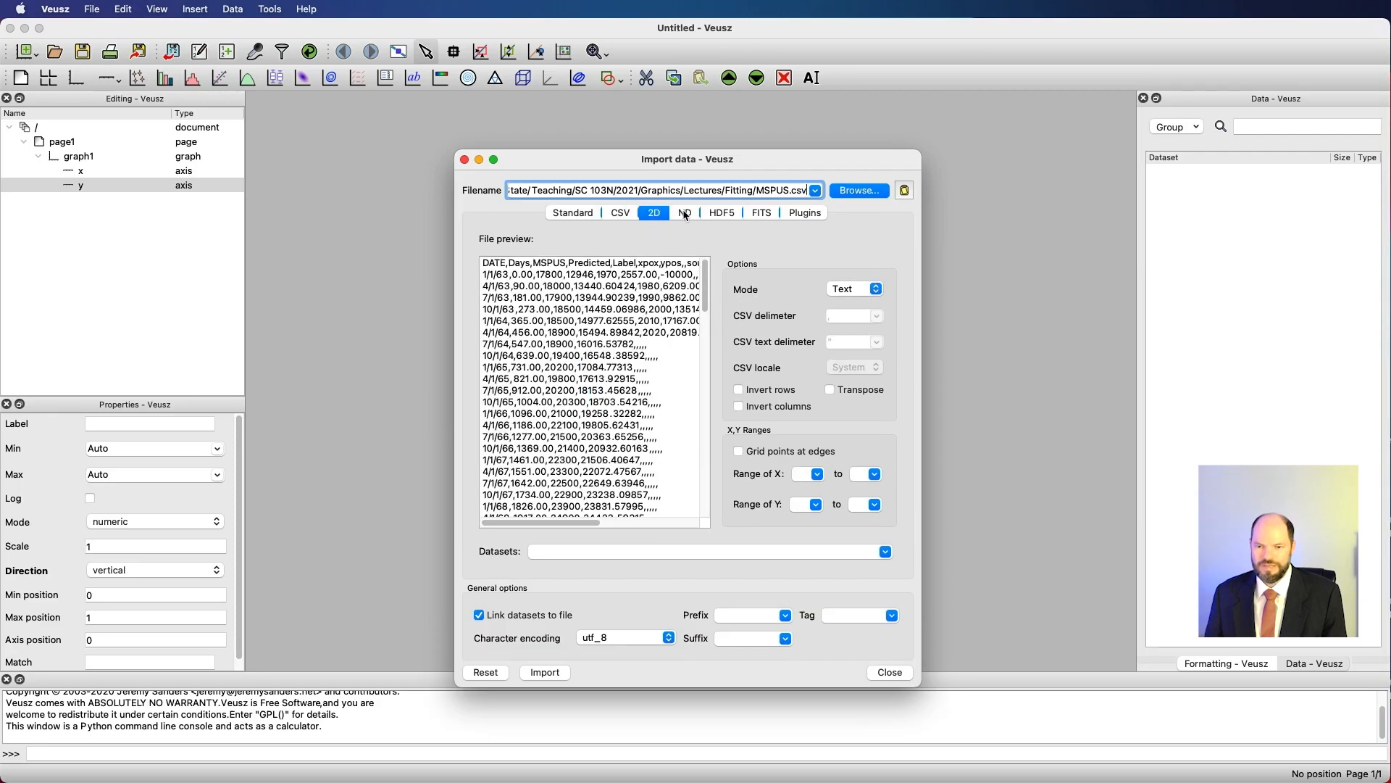
pyautogui.click(731, 214)
pyautogui.click(590, 215)
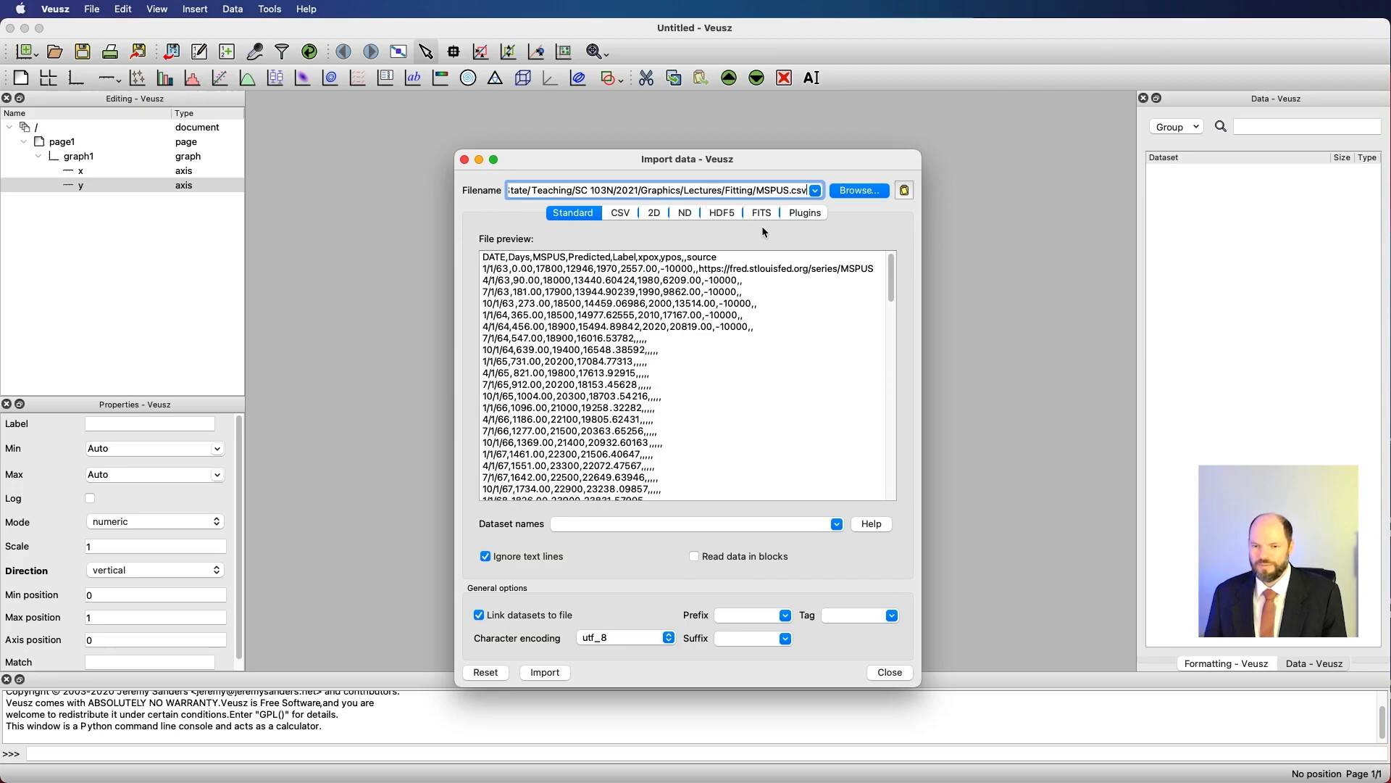
pyautogui.click(806, 215)
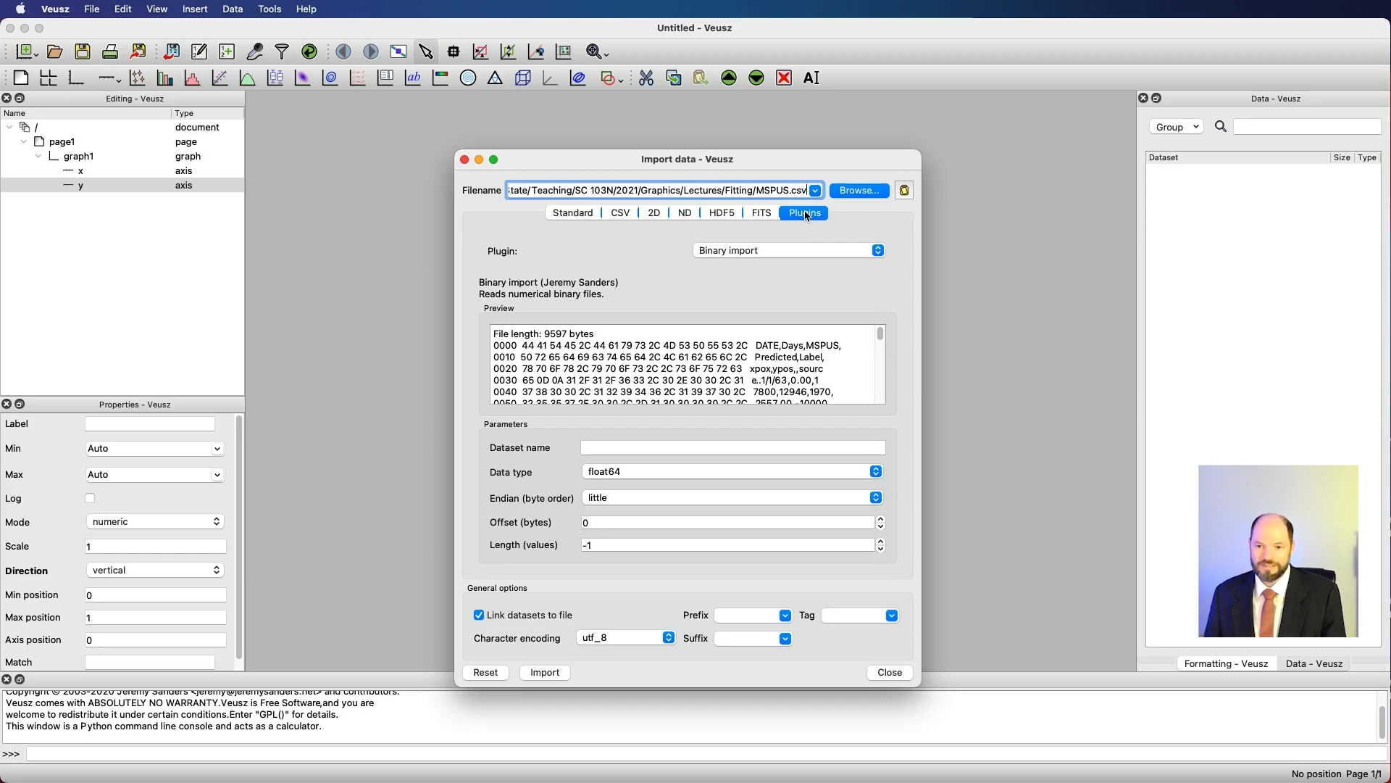
pyautogui.click(623, 214)
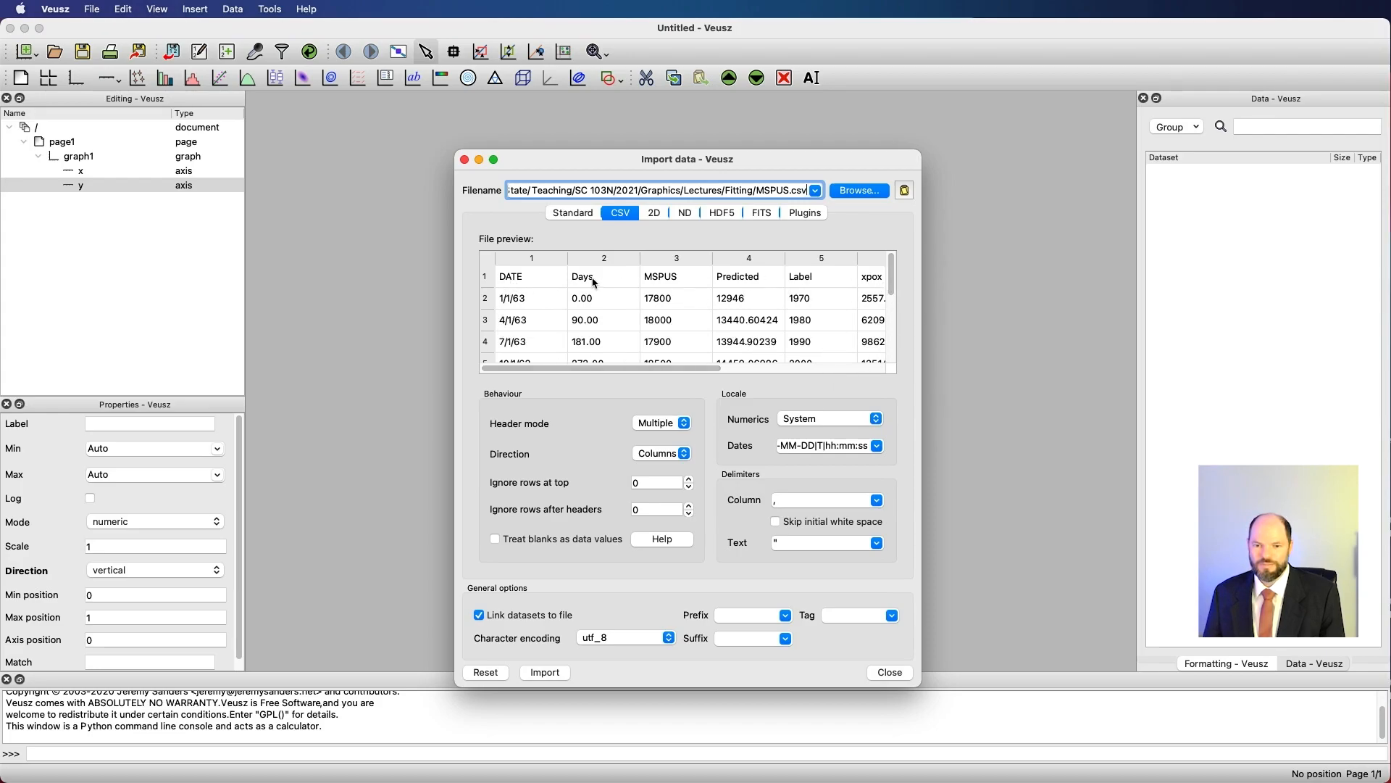
# - Choose Bar Chart Data.csv from the Downloads folder as the file to import
pyautogui.click(857, 191)
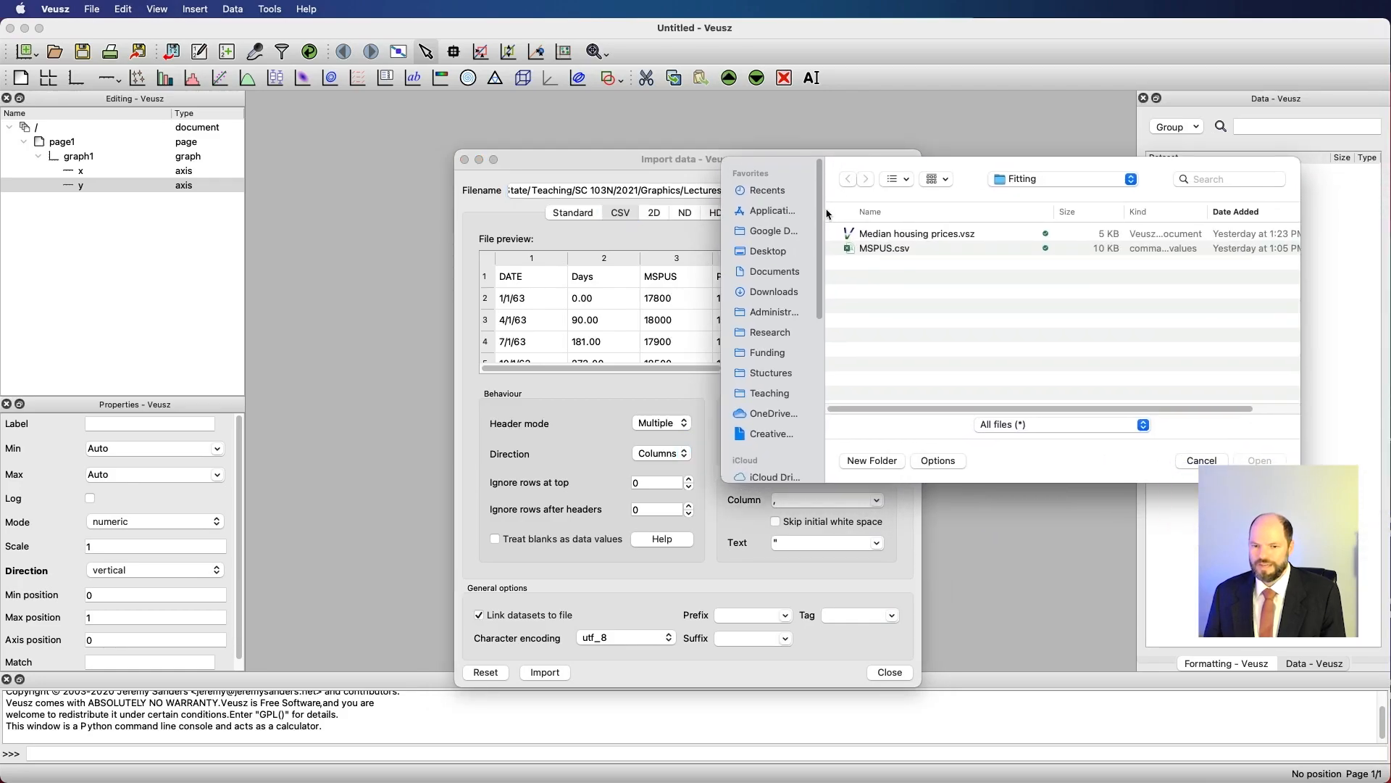
pyautogui.click(768, 293)
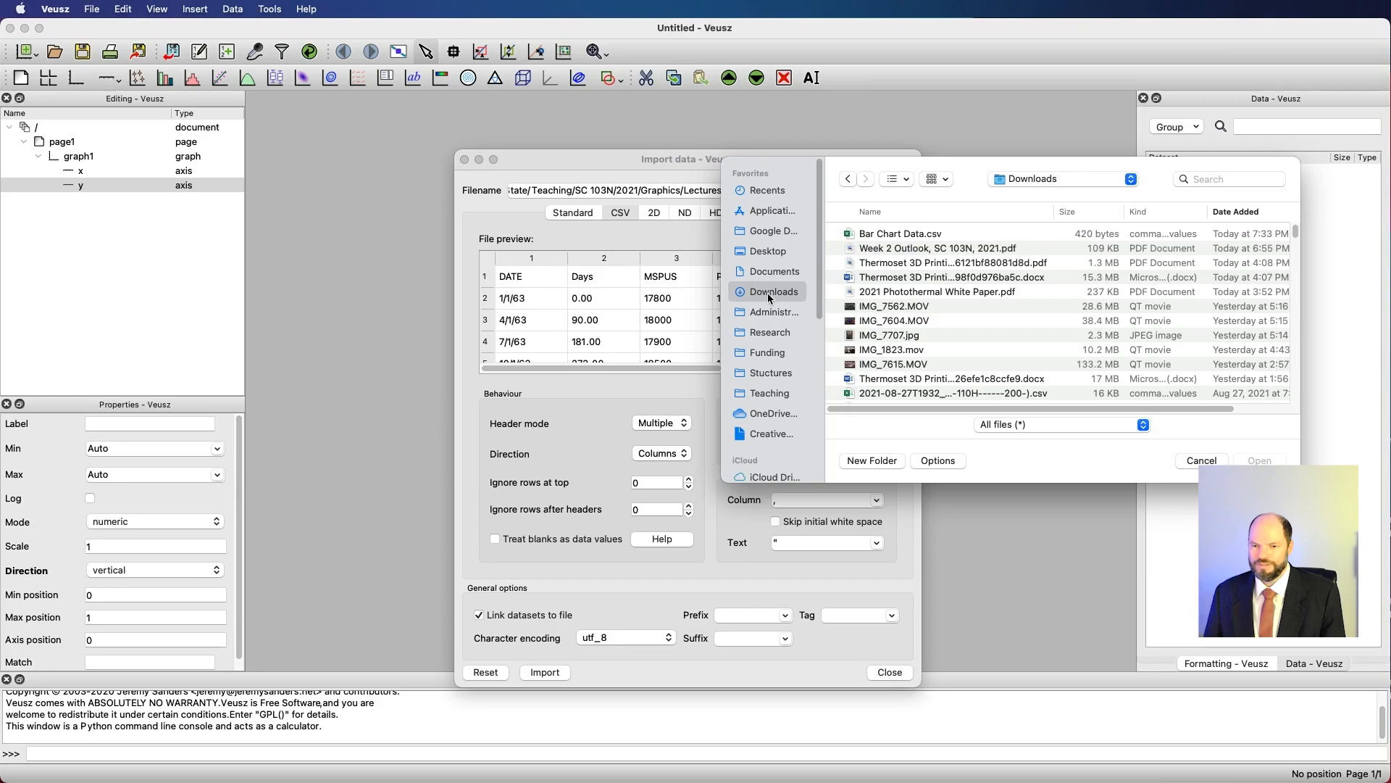
pyautogui.click(913, 239)
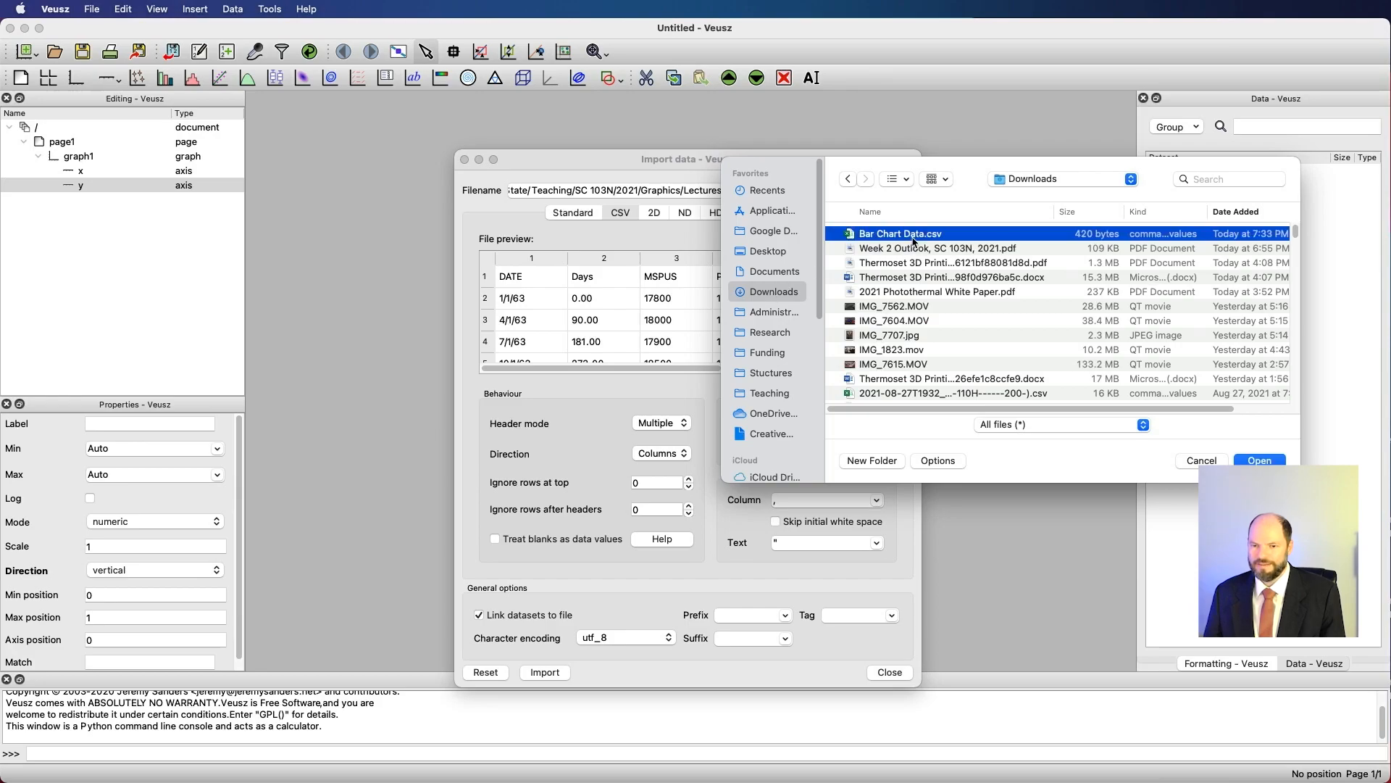
pyautogui.doubleClick(914, 234)
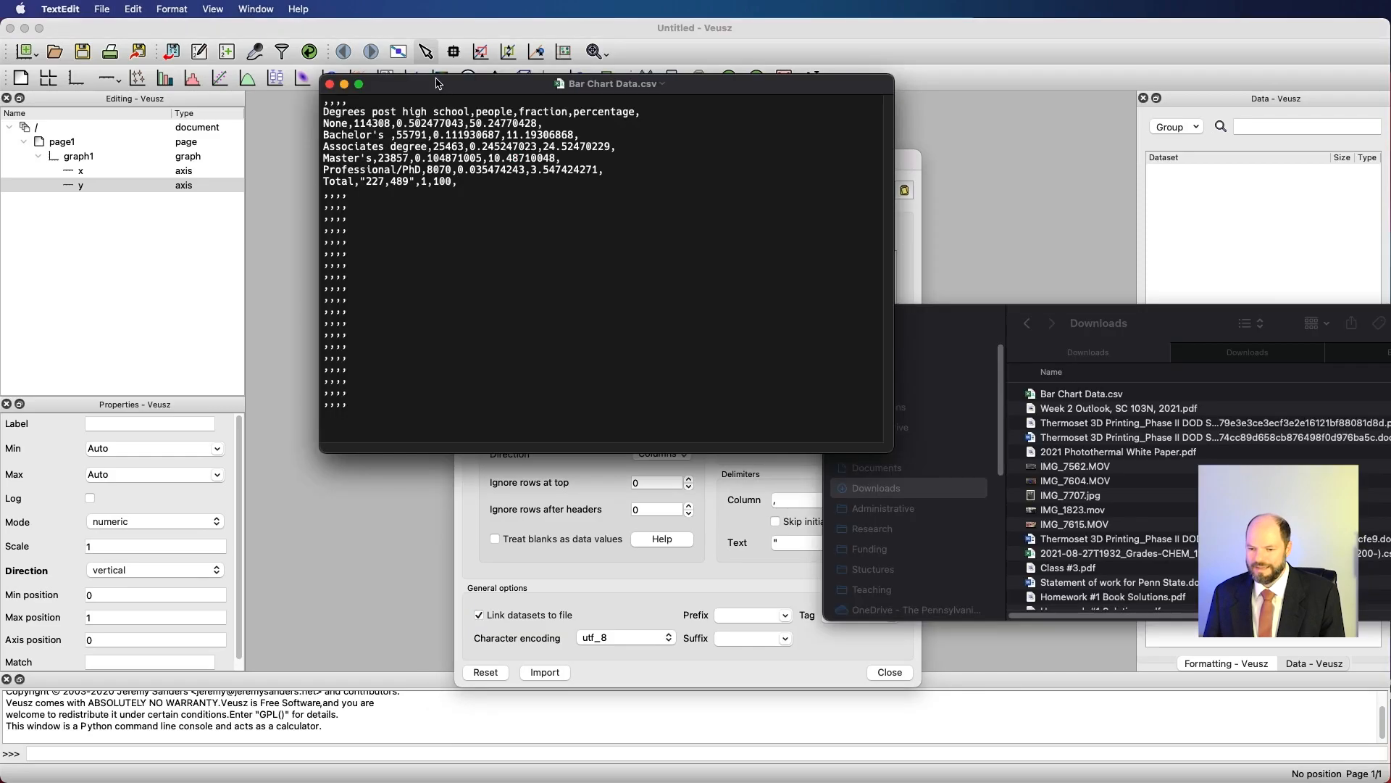
# - In TextEdit, delete the first line of Bar Chart Data.csv, which holds only commas, and save and close the file
pyautogui.moveTo(438, 87); pyautogui.dragTo(879, 94)
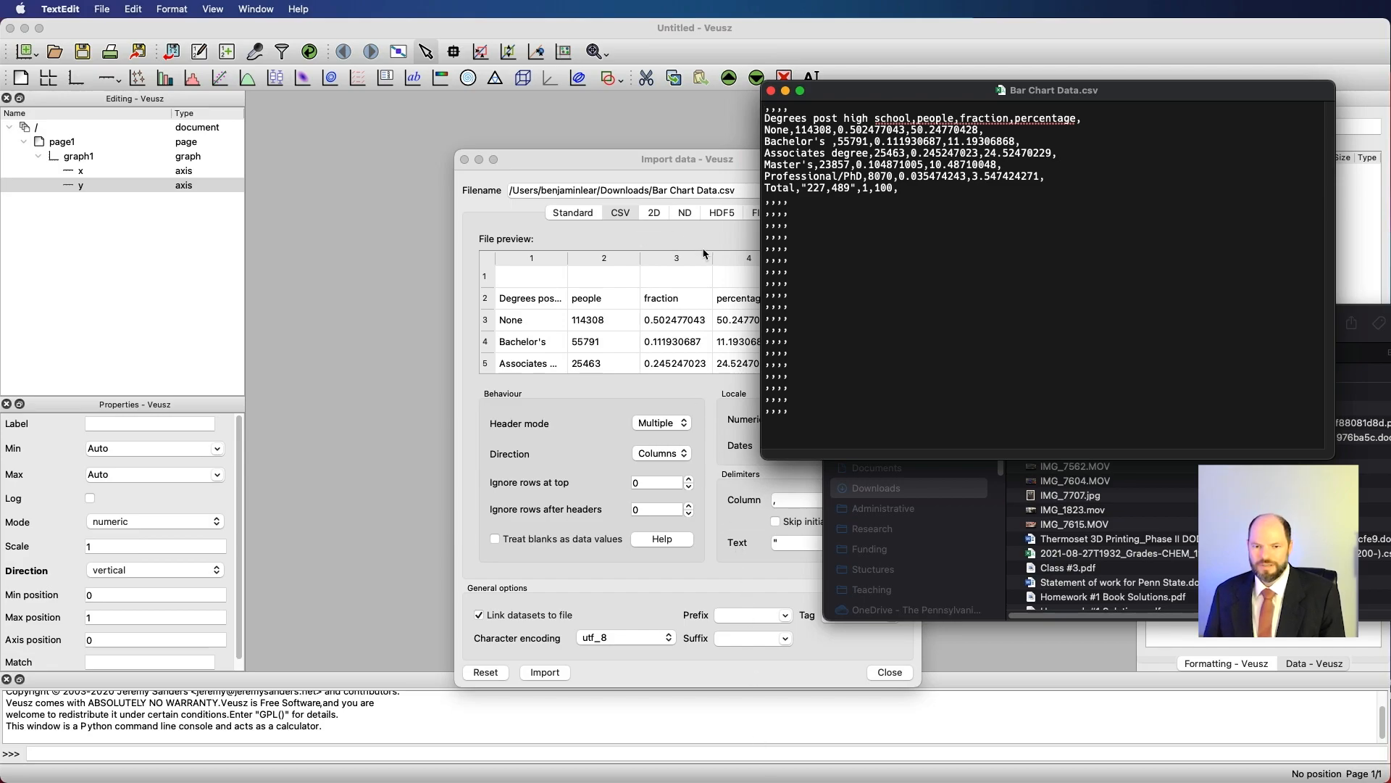
pyautogui.tripleClick(794, 108)
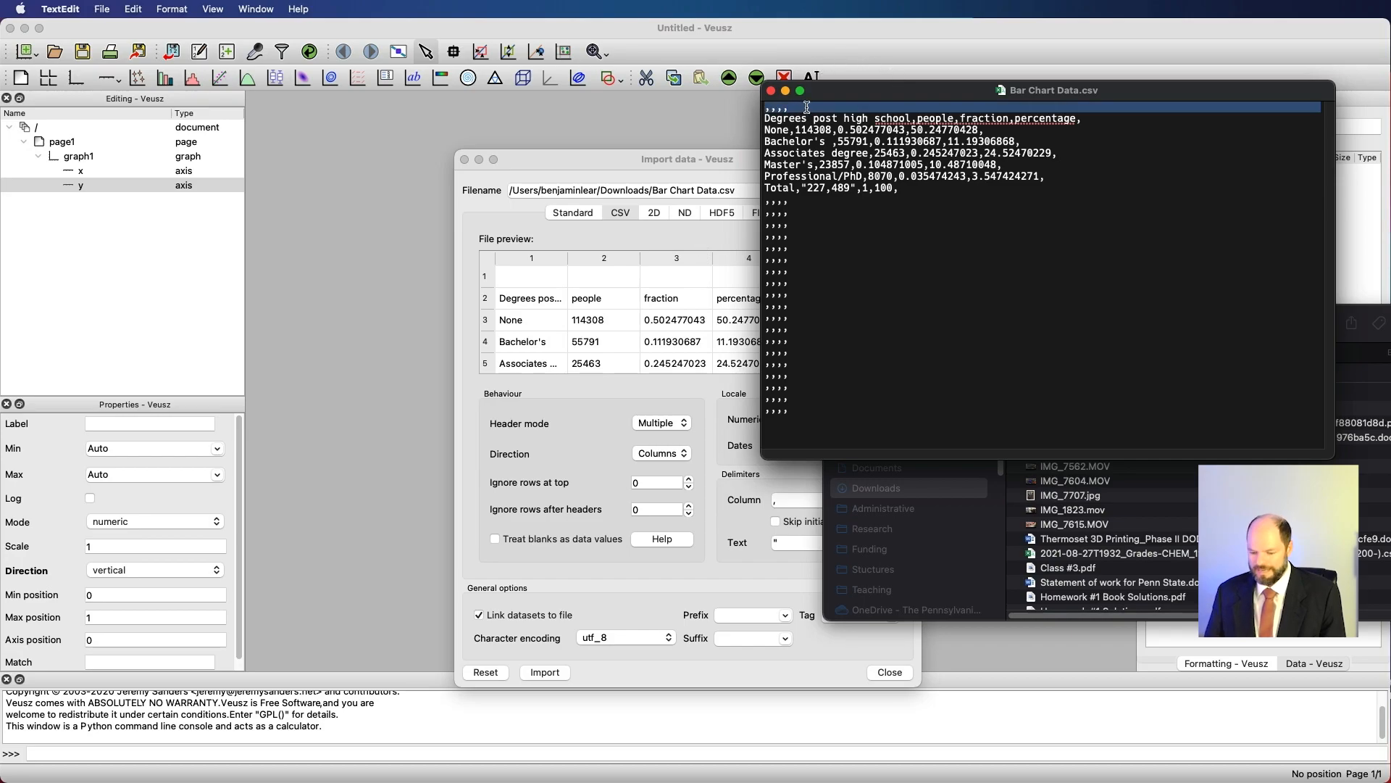
pyautogui.press('Down')
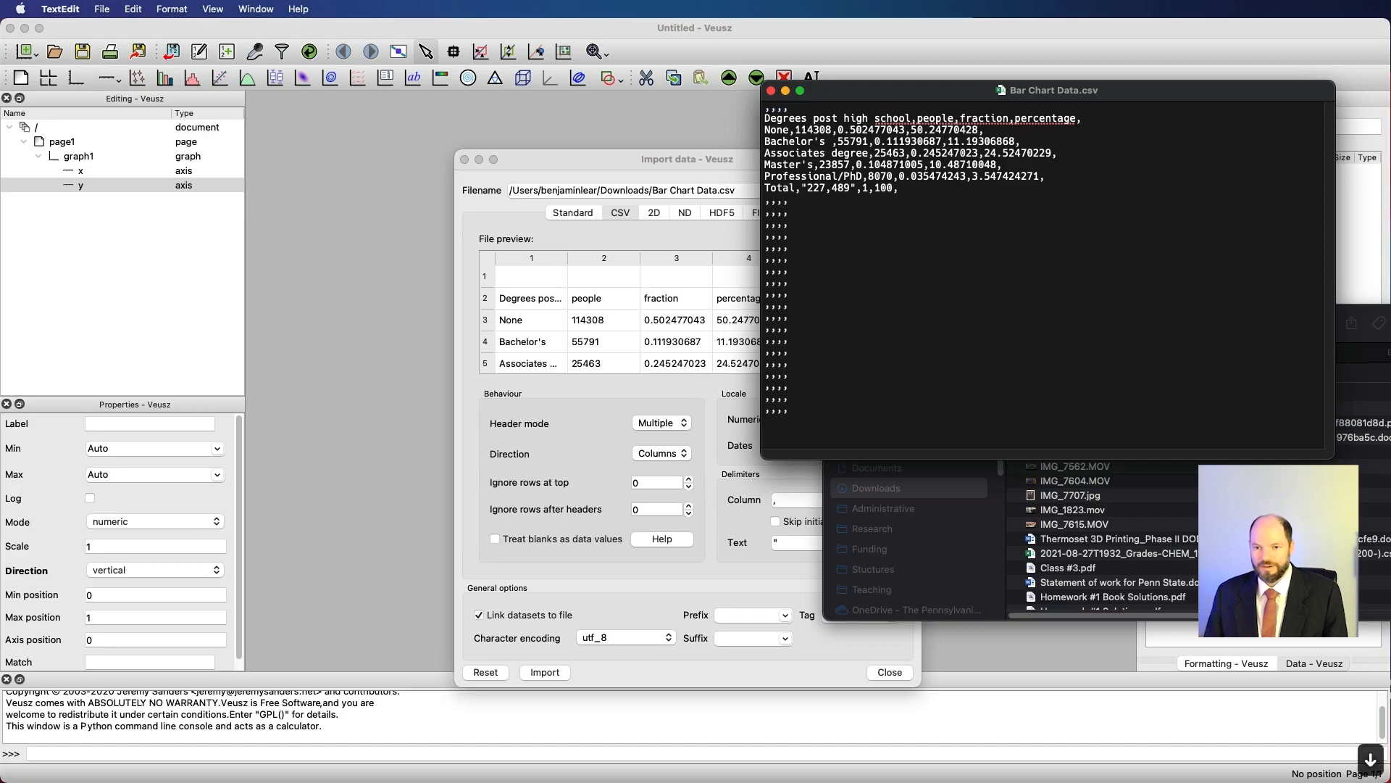
pyautogui.press('BackSpace')
pyautogui.press('BackSpace')
pyautogui.press('BackSpace')
pyautogui.press('BackSpace')
pyautogui.press('BackSpace')
pyautogui.press('super+s')
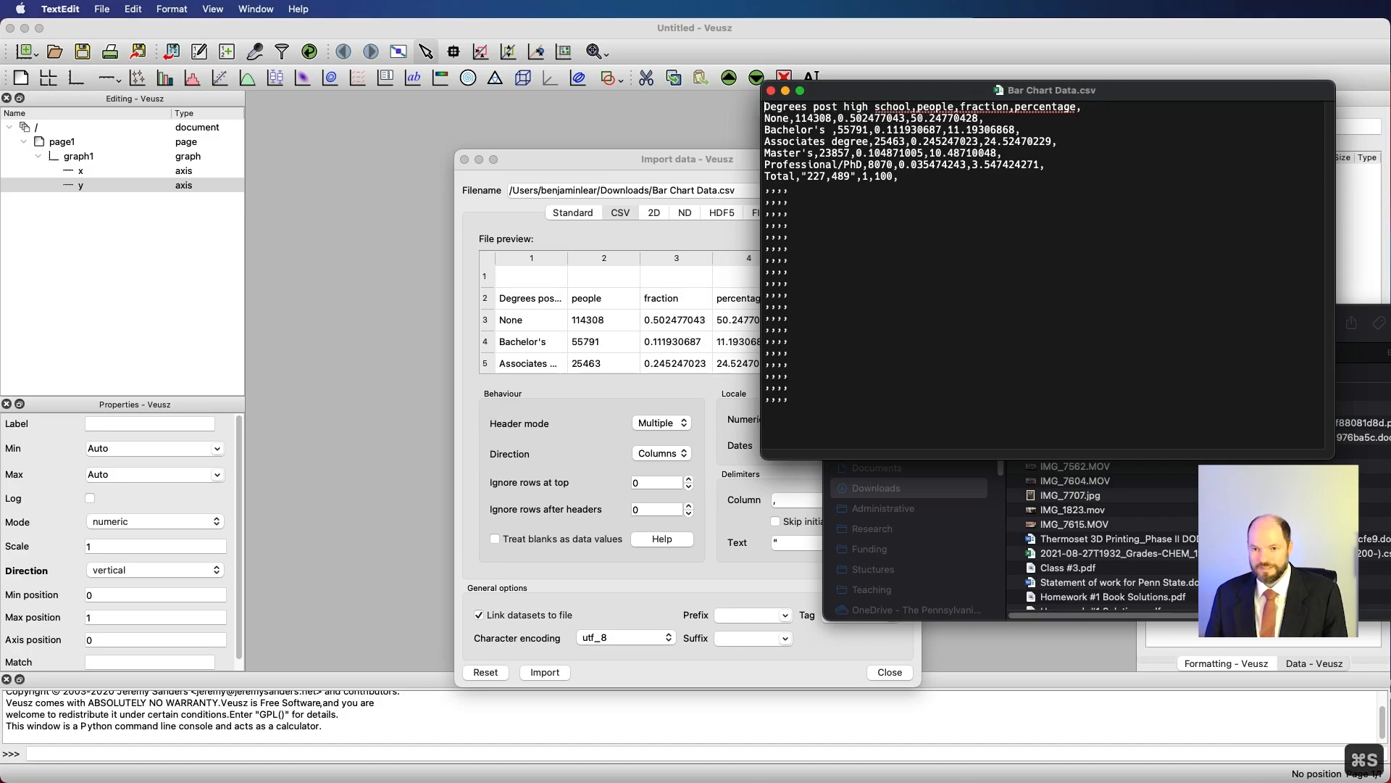
pyautogui.click(771, 91)
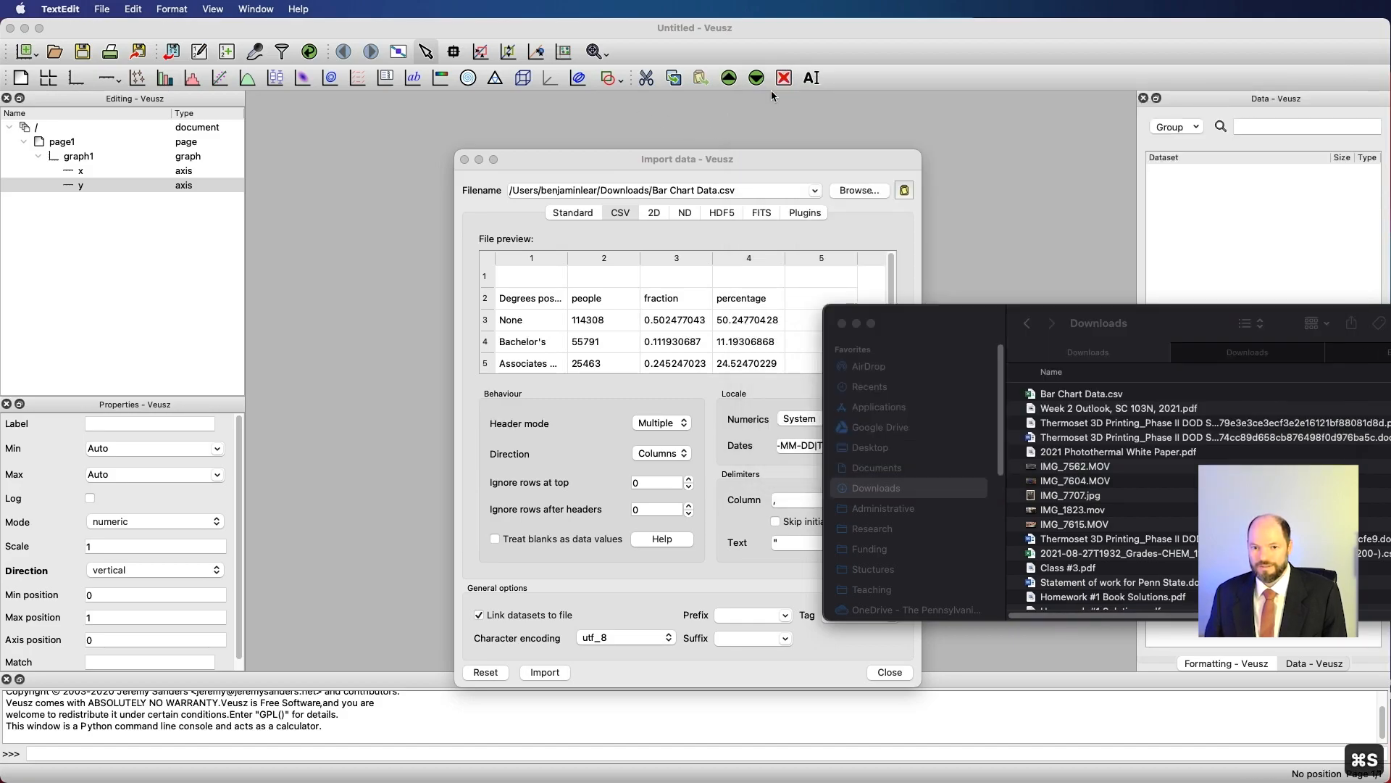
# - Return to Veusz, choose the edited Bar Chart Data.csv from Downloads again and import its datasets
pyautogui.click(694, 151)
pyautogui.click(860, 190)
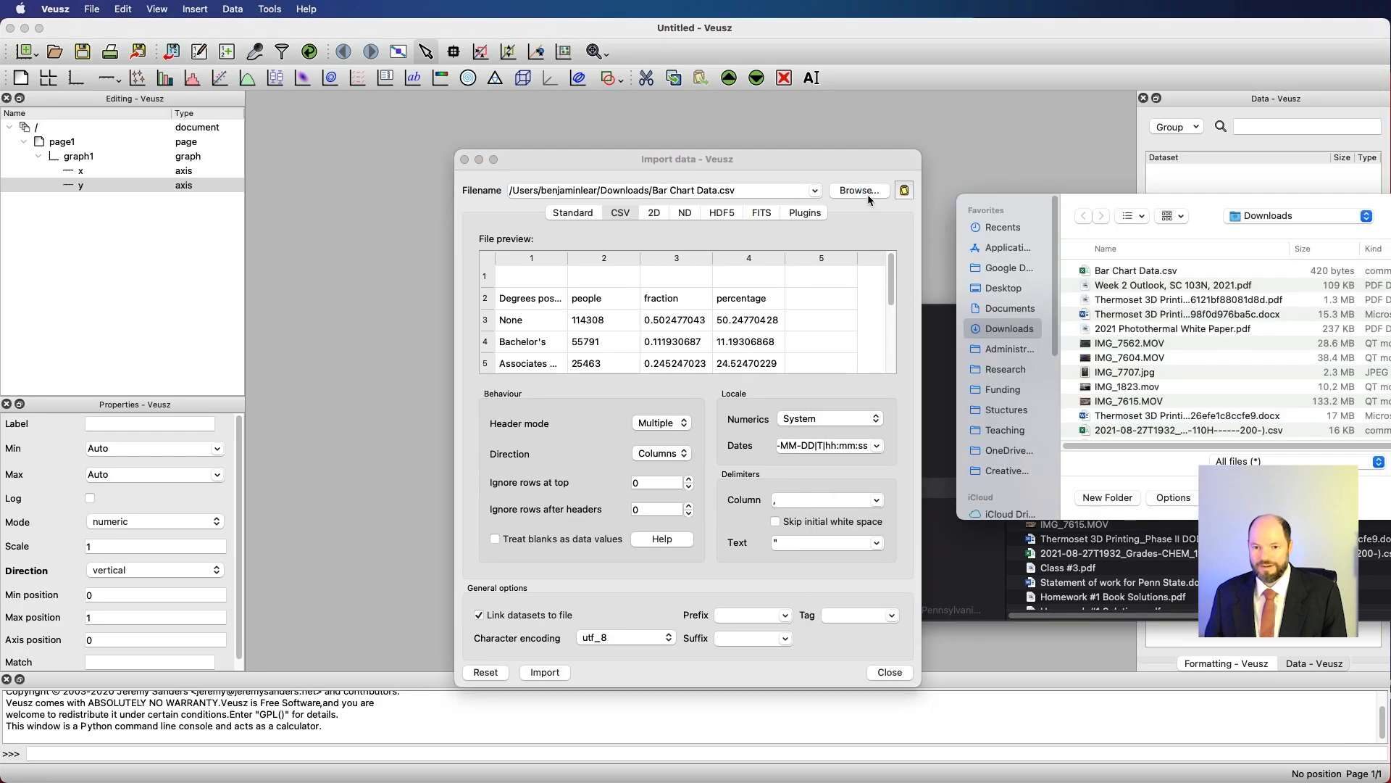
pyautogui.doubleClick(1137, 271)
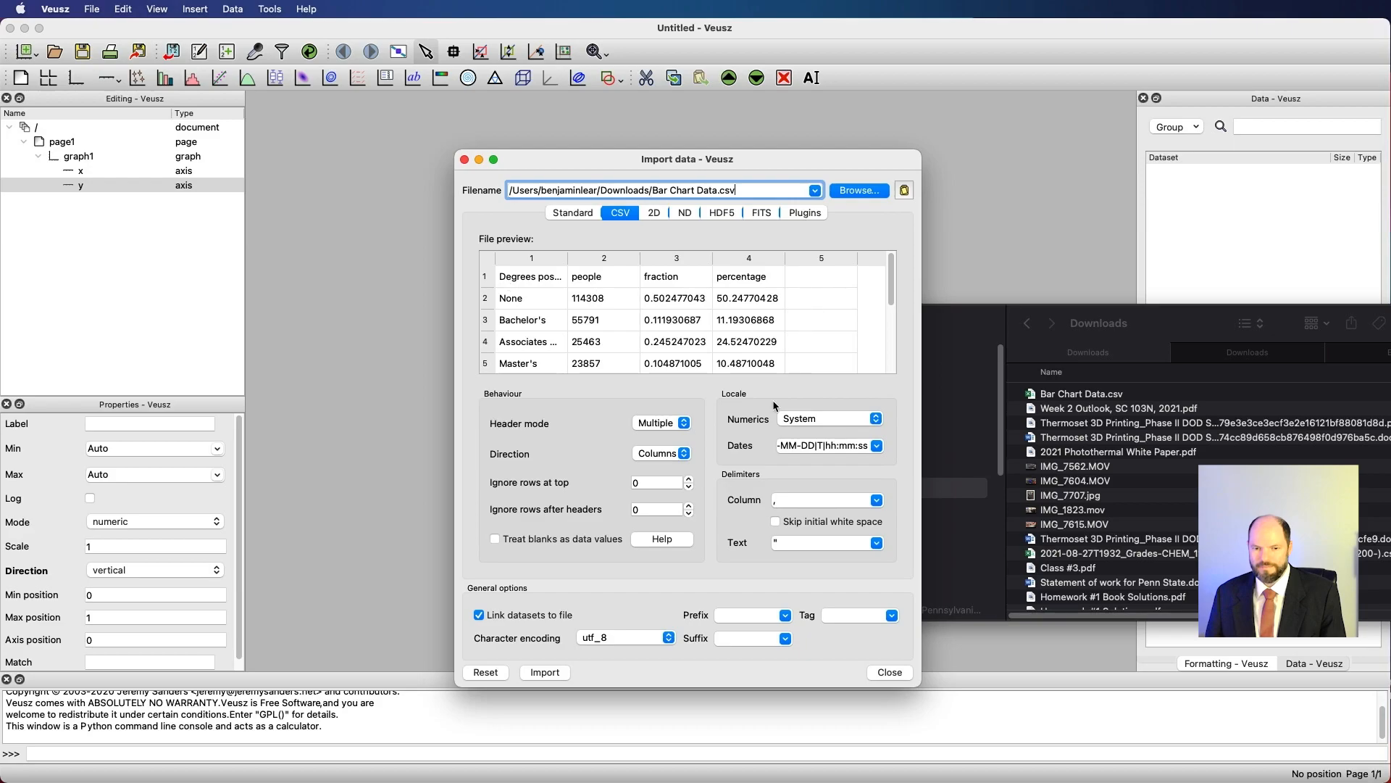
pyautogui.click(545, 673)
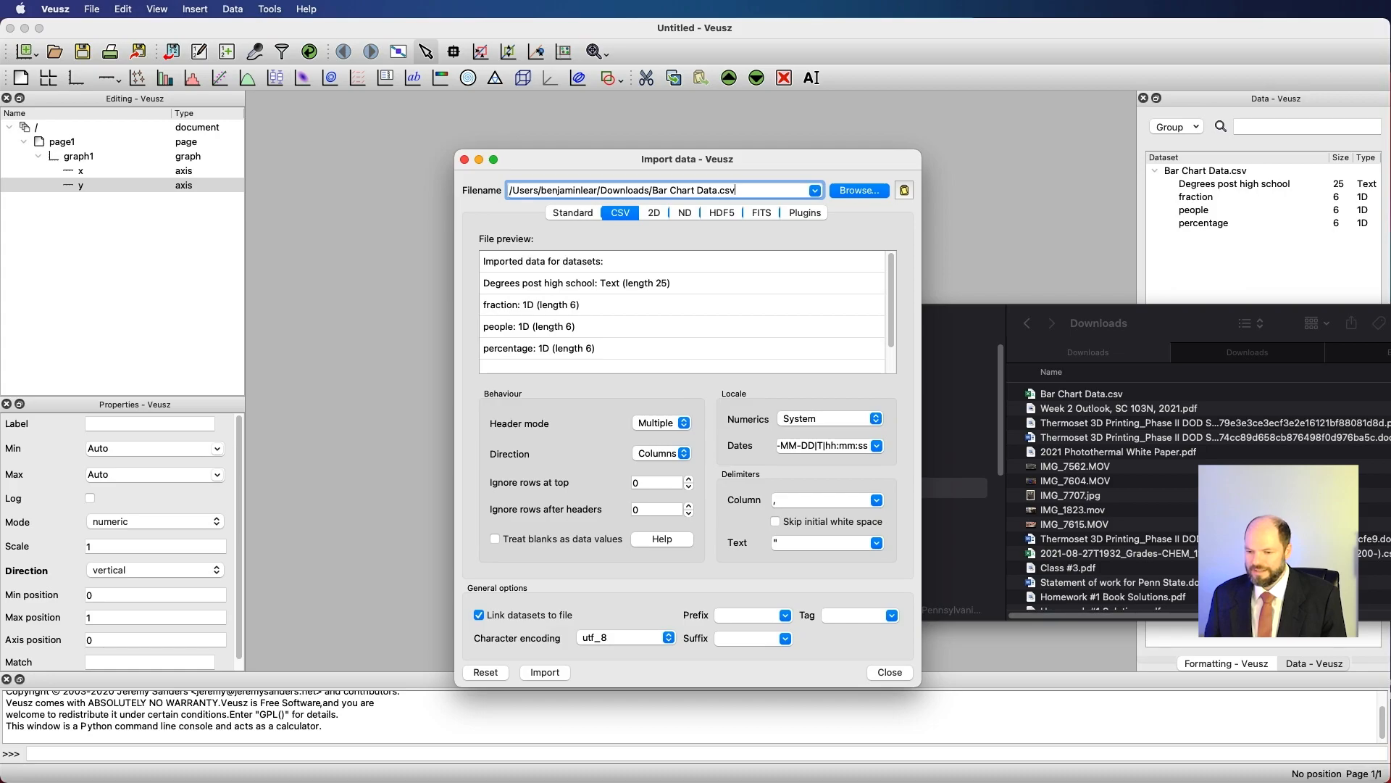
# - Open Bar Chart Data.csv from Downloads in TextEdit, delete everything below the Total row, and save and close the file
pyautogui.press('super+Tab')
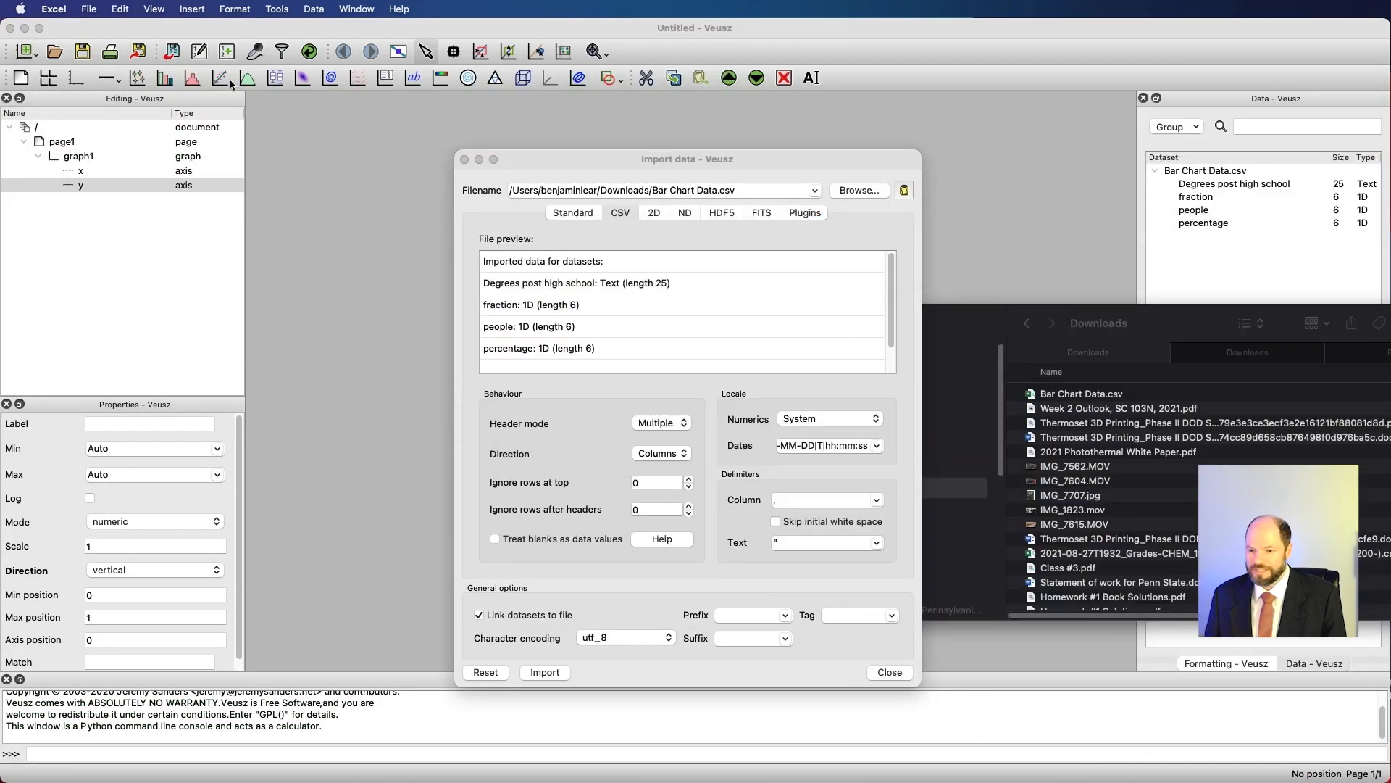
pyautogui.click(1063, 395)
pyautogui.rightClick(1061, 397)
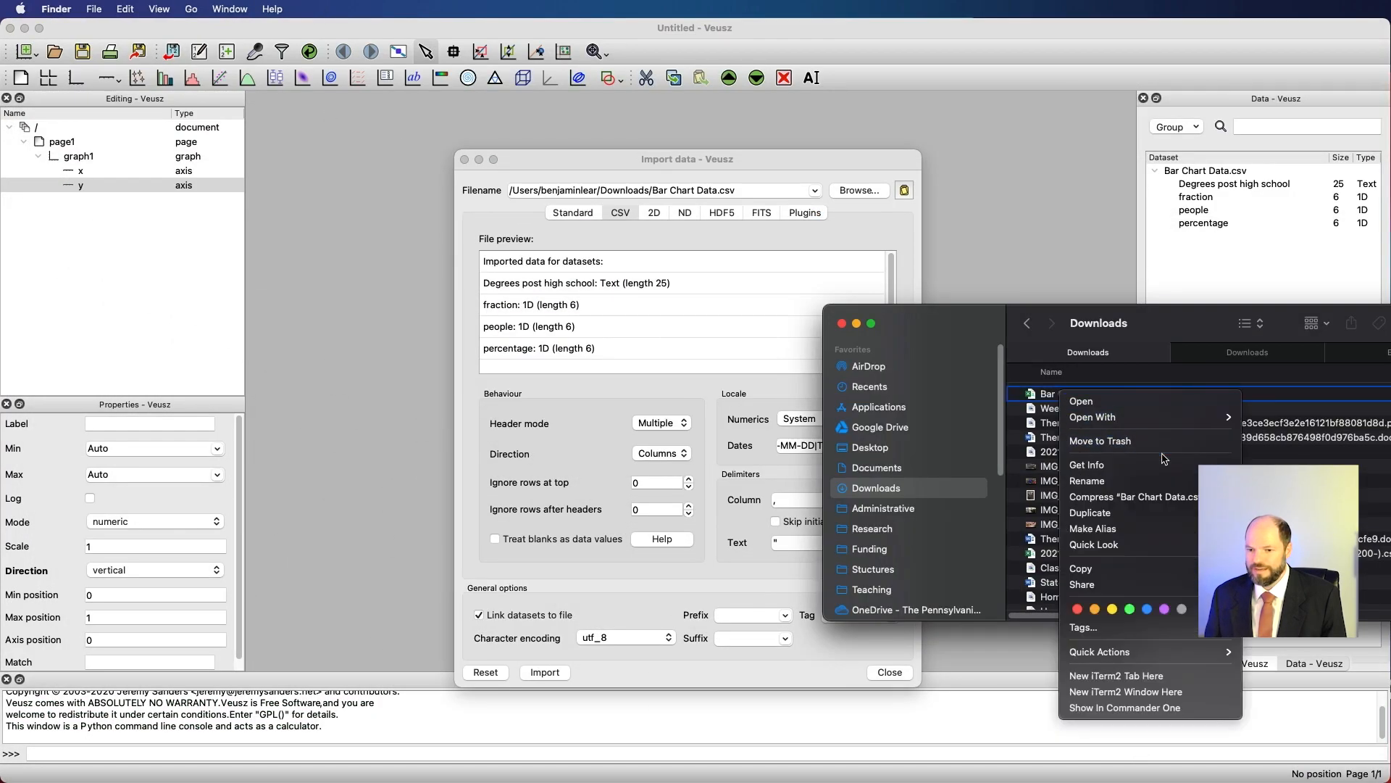
pyautogui.moveTo(1160, 418)
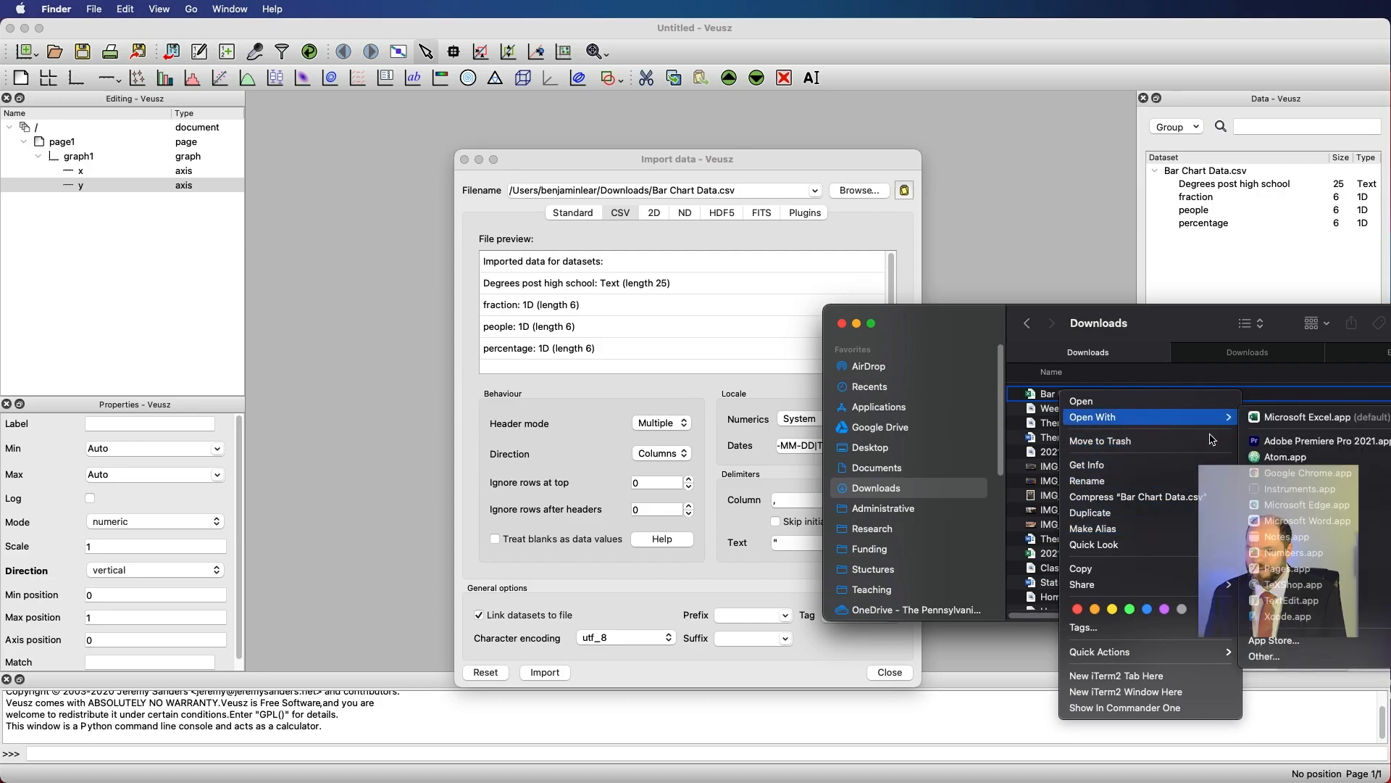
pyautogui.click(1299, 603)
pyautogui.moveTo(394, 398); pyautogui.dragTo(257, 187)
pyautogui.press('BackSpace')
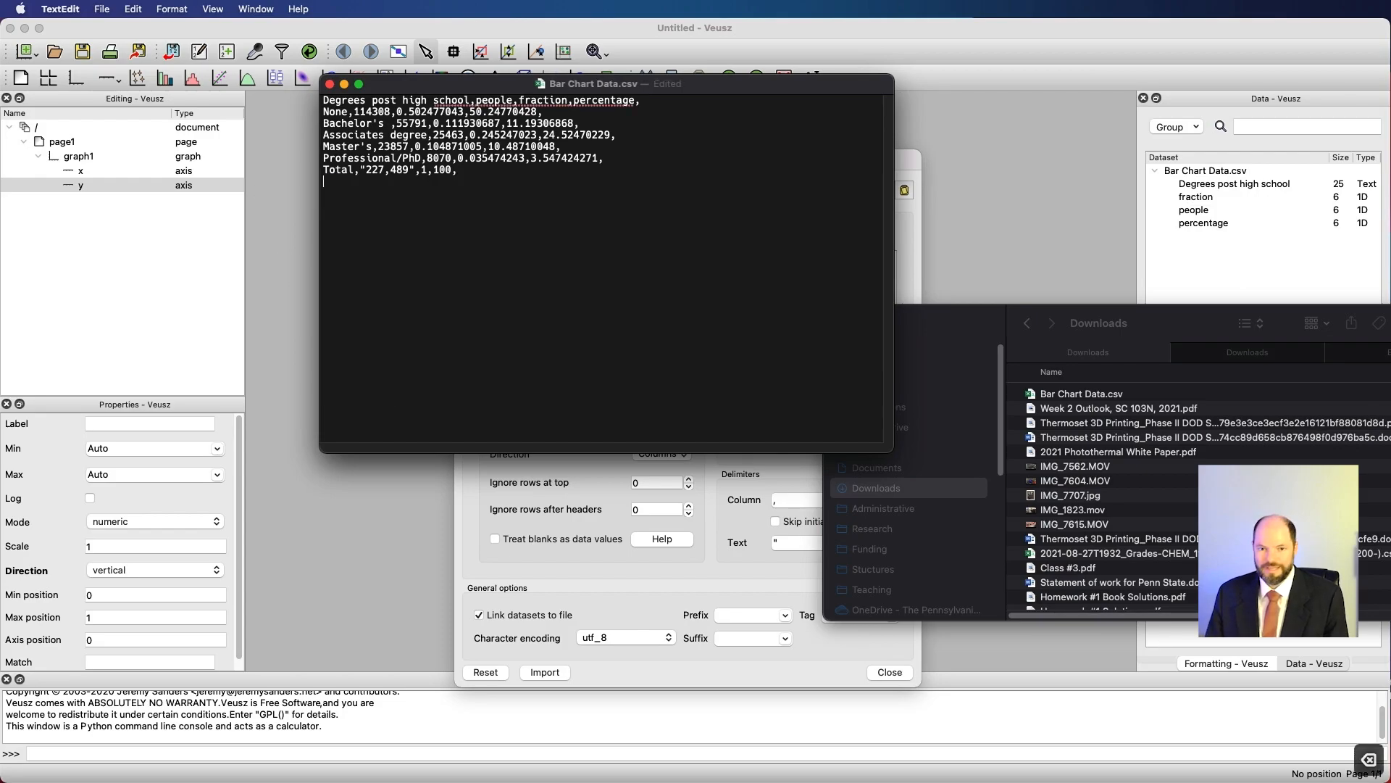
pyautogui.press('super+s')
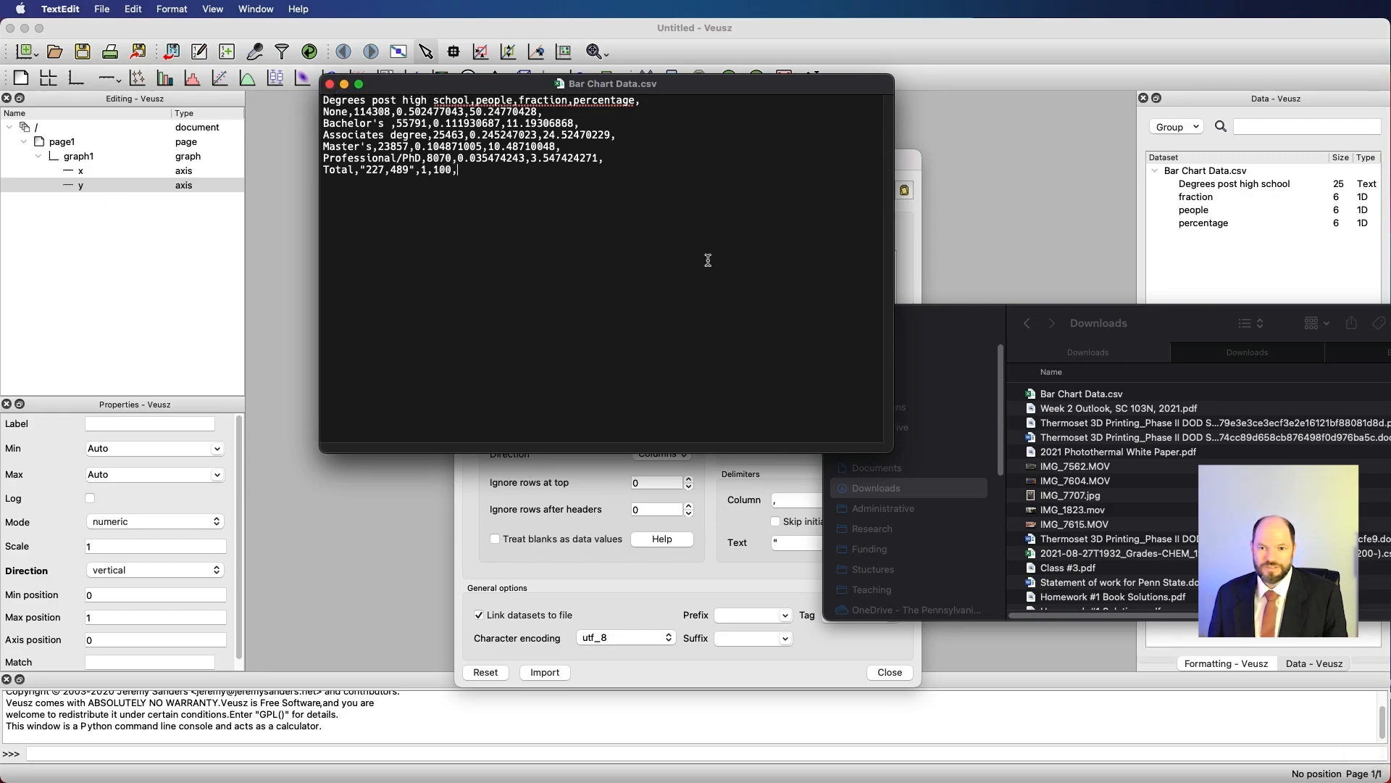
pyautogui.click(330, 85)
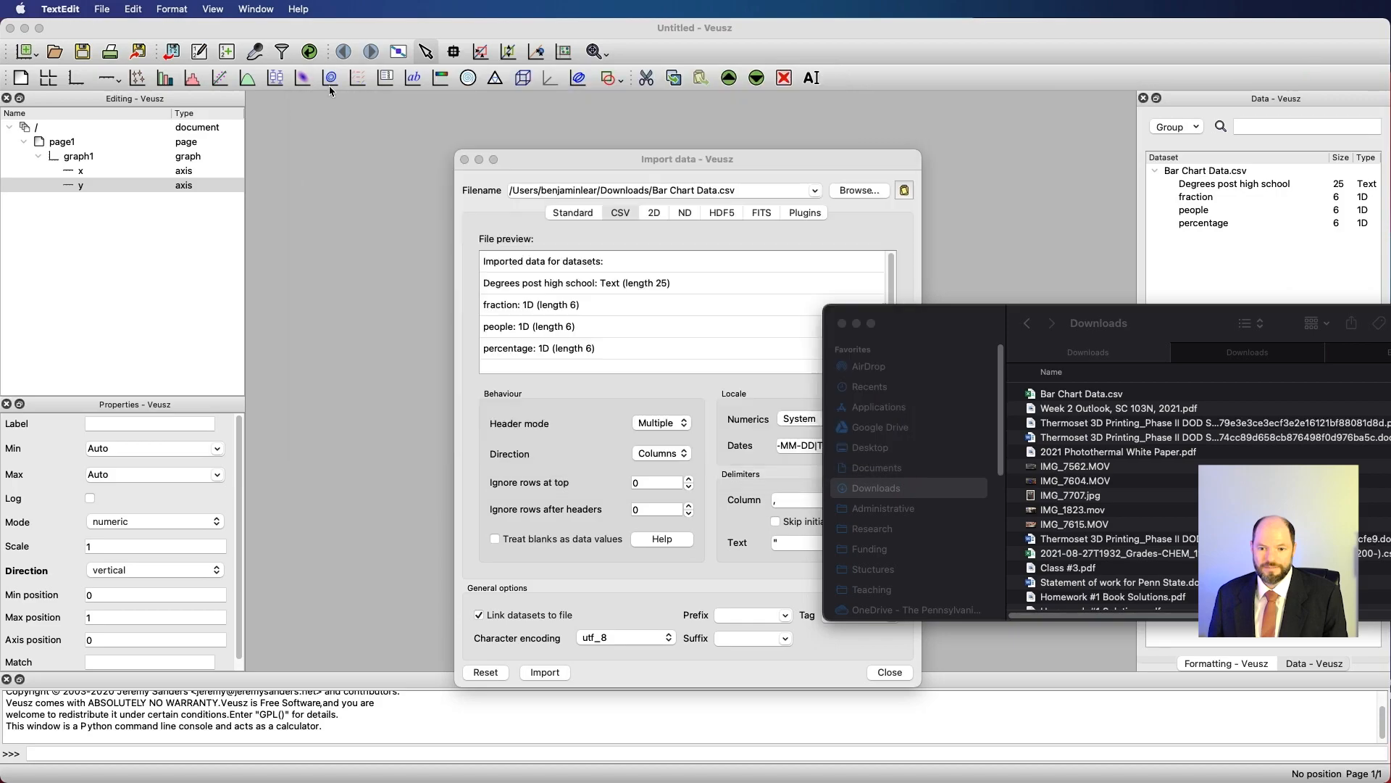
# - Switch back to Veusz, close the import dialog and reload the data linked to Bar Chart Data.csv
pyautogui.click(620, 159)
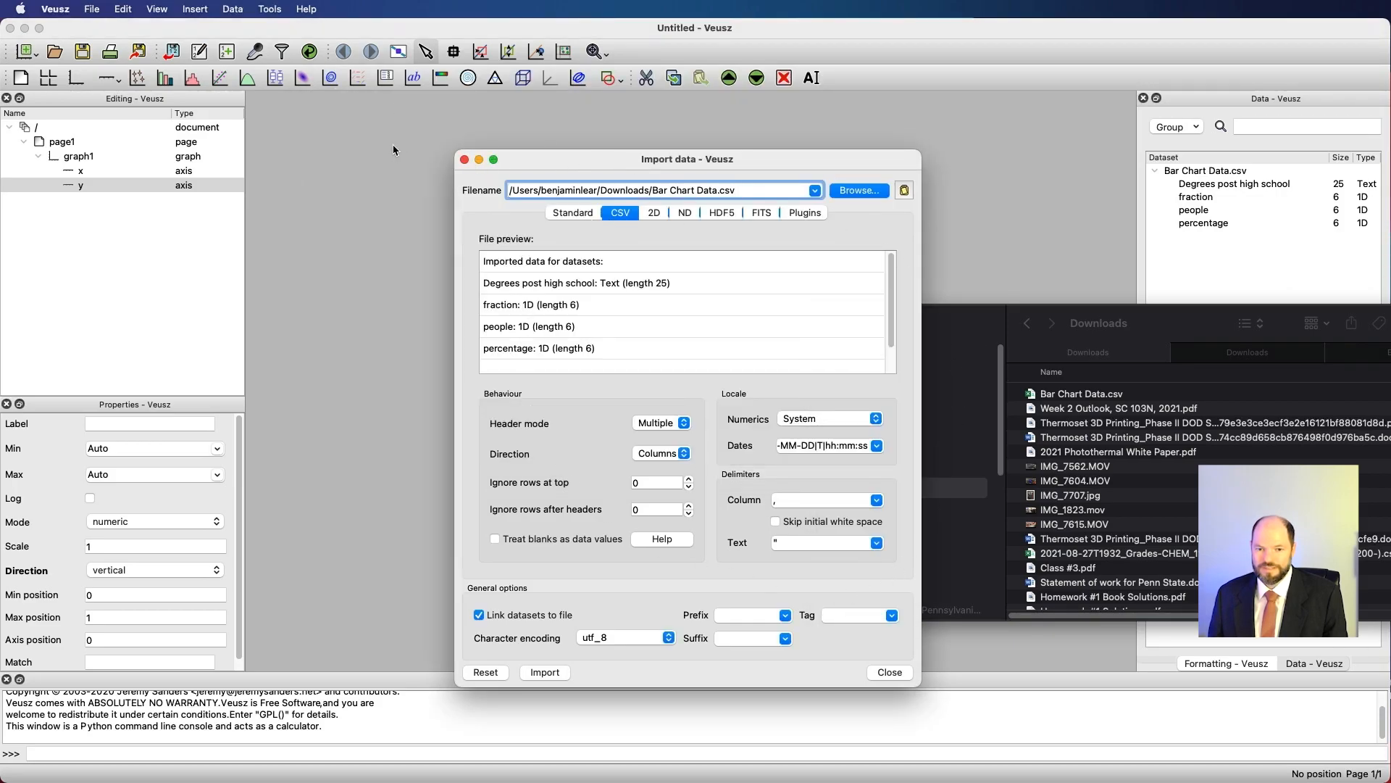
pyautogui.click(466, 160)
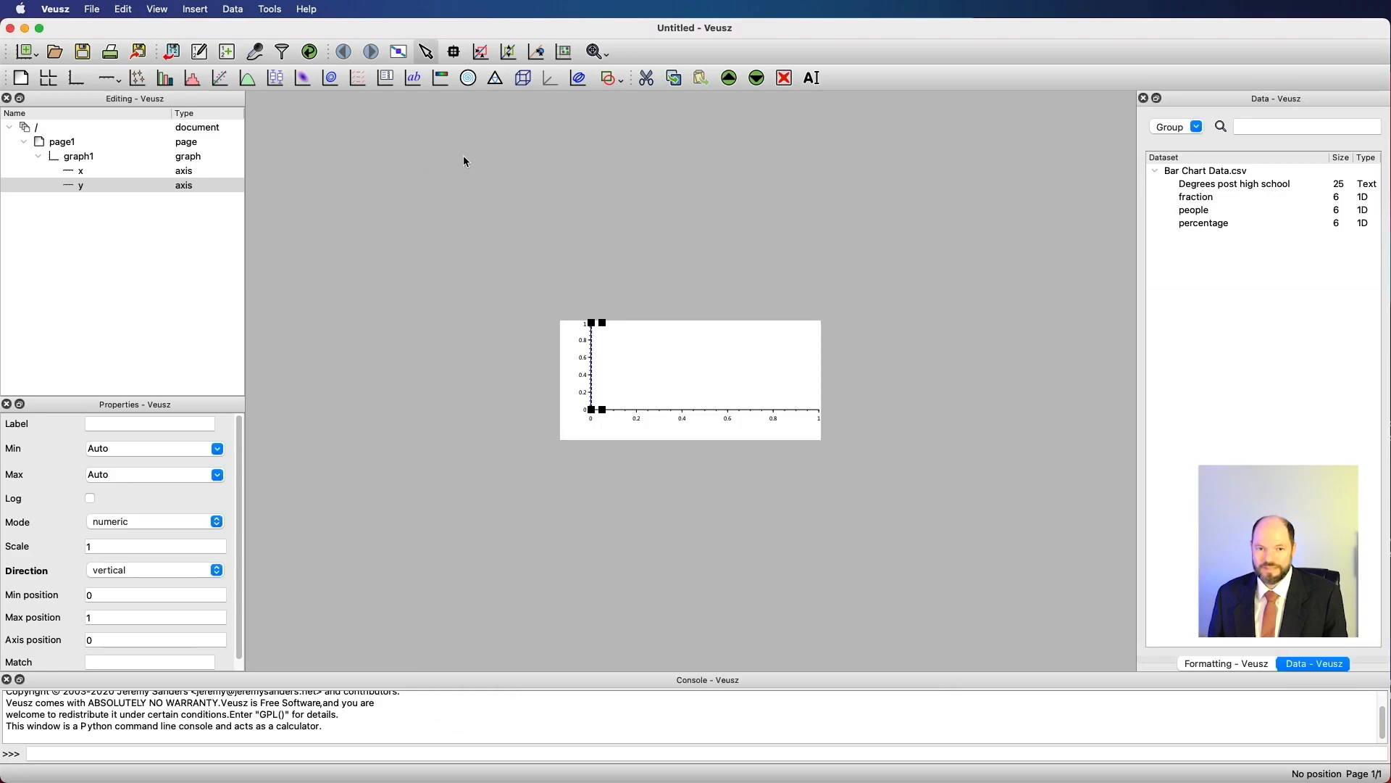
pyautogui.click(310, 52)
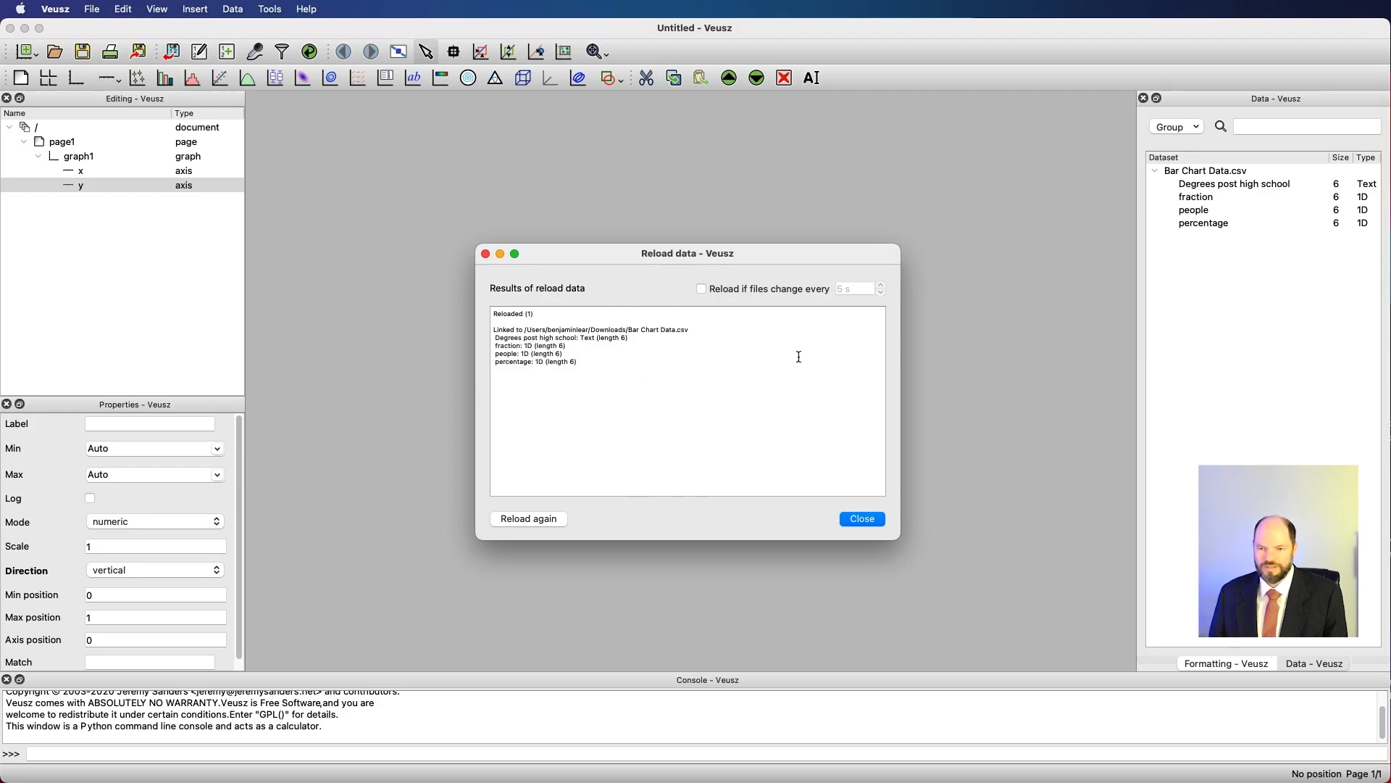
pyautogui.click(865, 519)
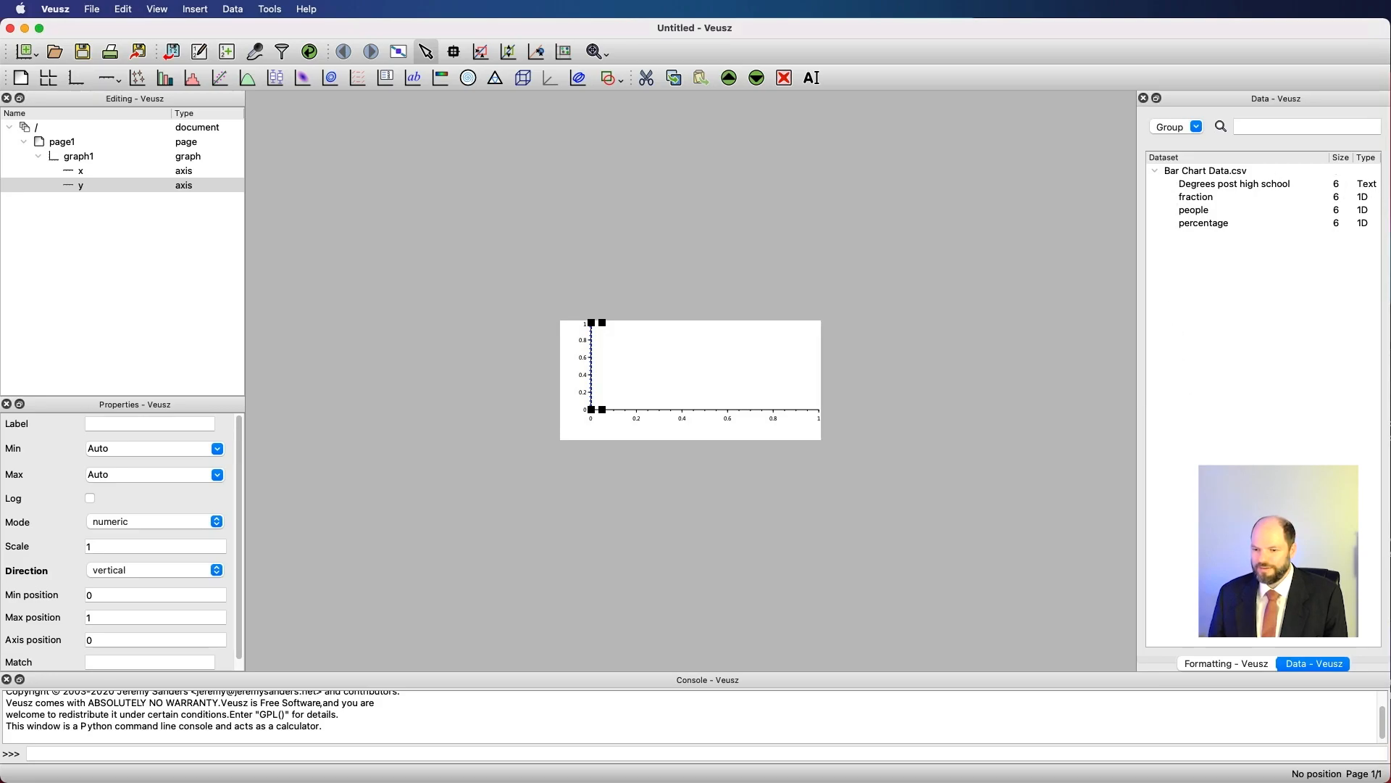
# - Open the fraction dataset in the dataset editor, examine the values of the imported datasets and close the editor
pyautogui.click(1215, 663)
pyautogui.click(1318, 665)
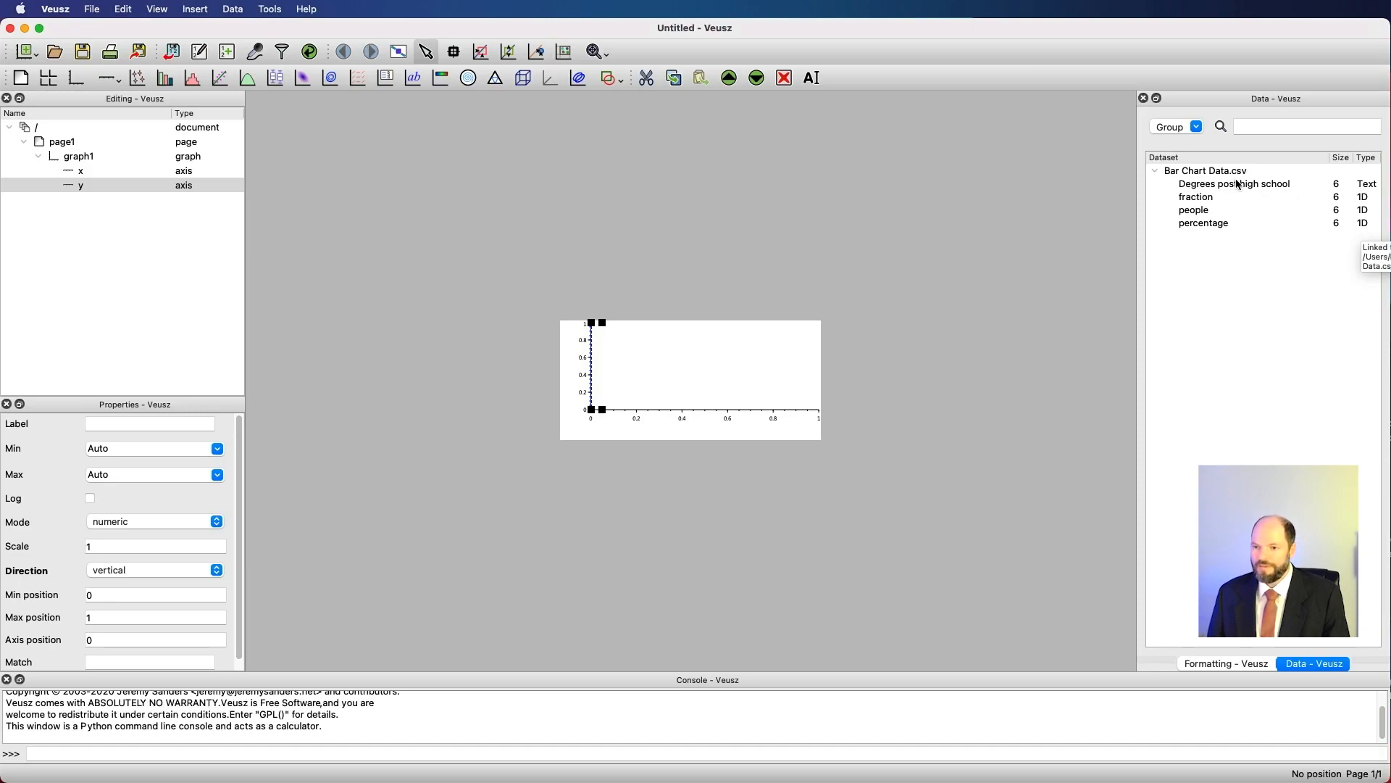
pyautogui.click(1224, 201)
pyautogui.doubleClick(1223, 199)
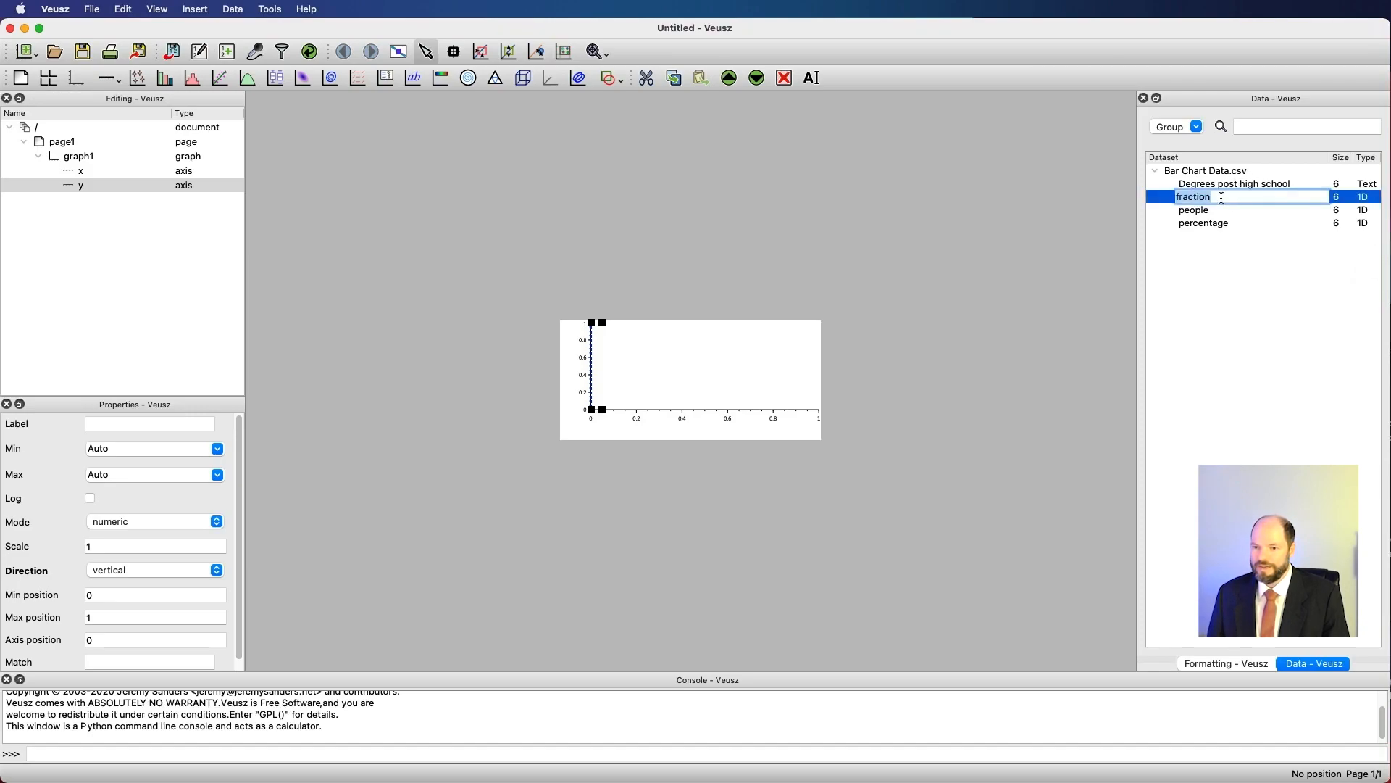
pyautogui.rightClick(1208, 201)
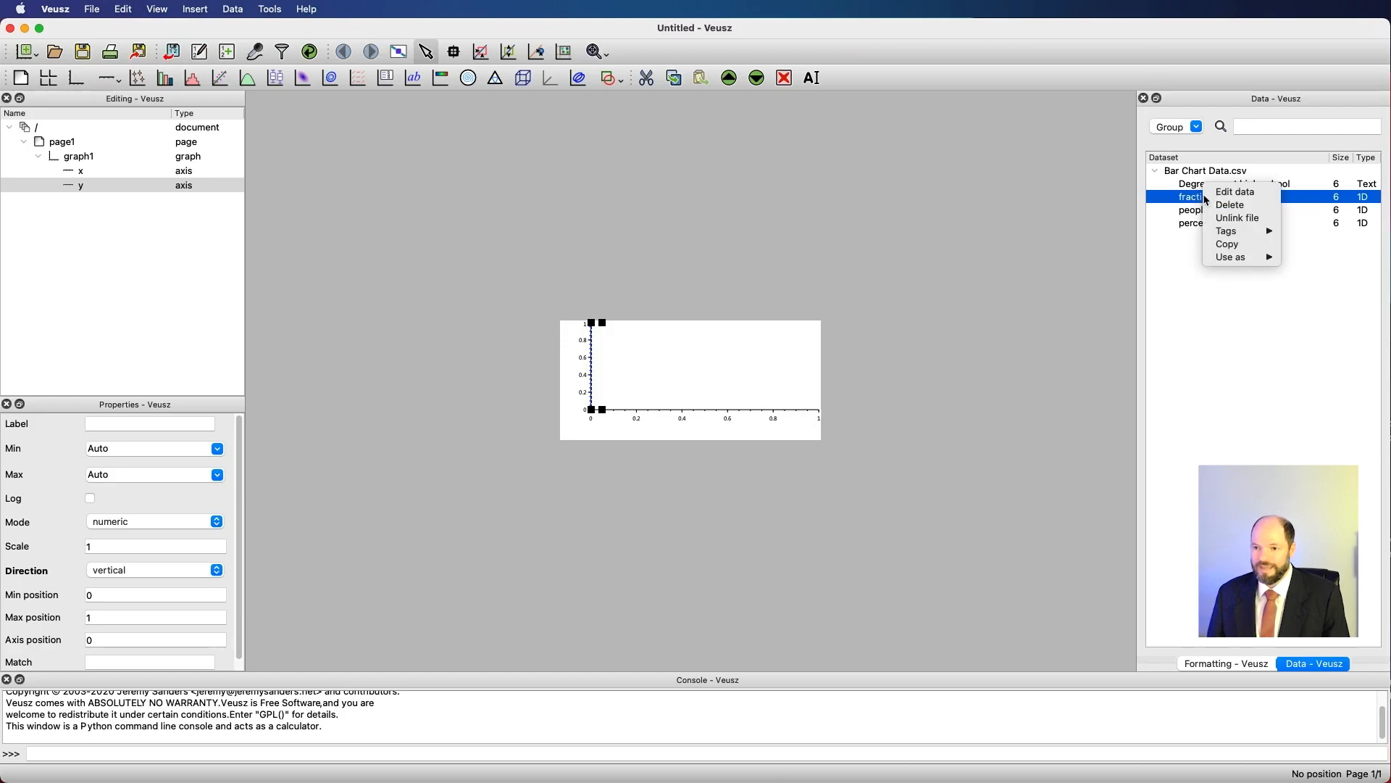
pyautogui.click(1237, 192)
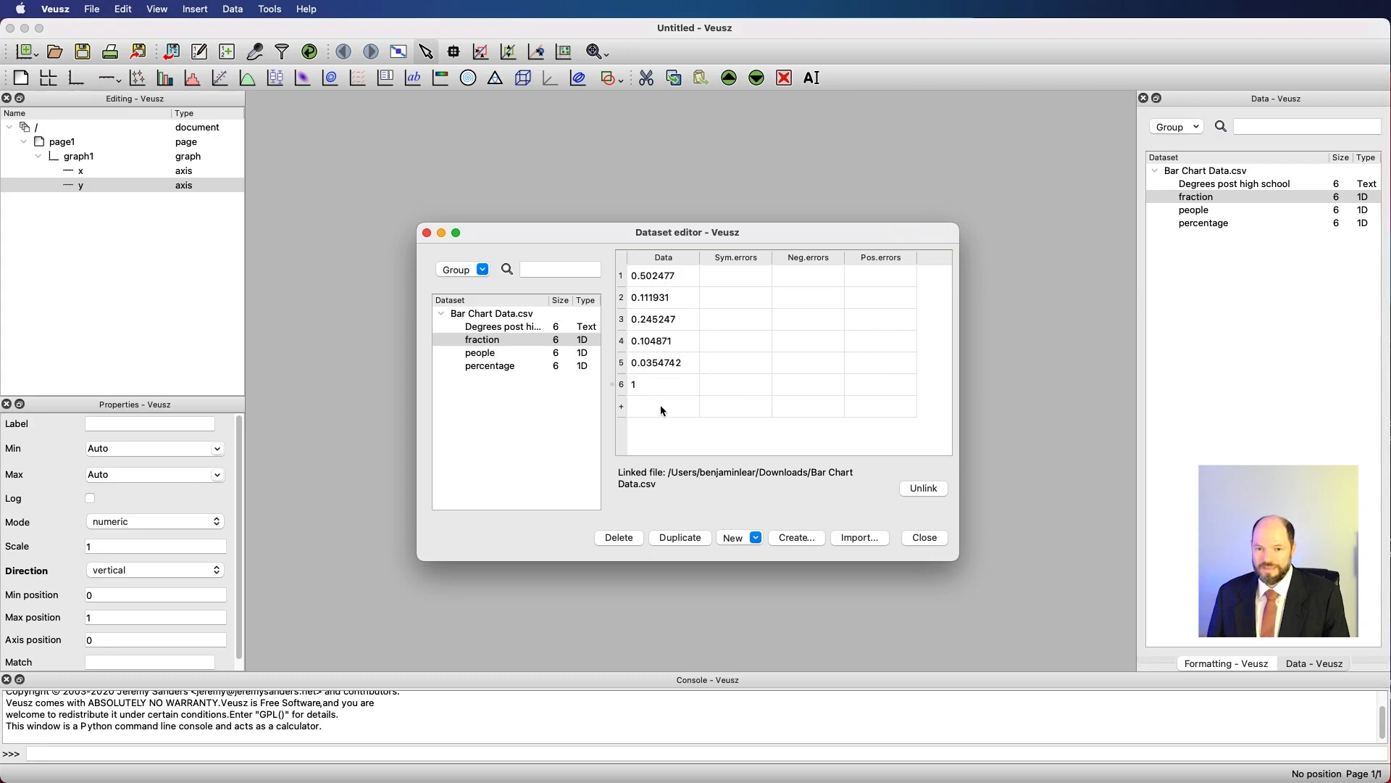
pyautogui.click(500, 352)
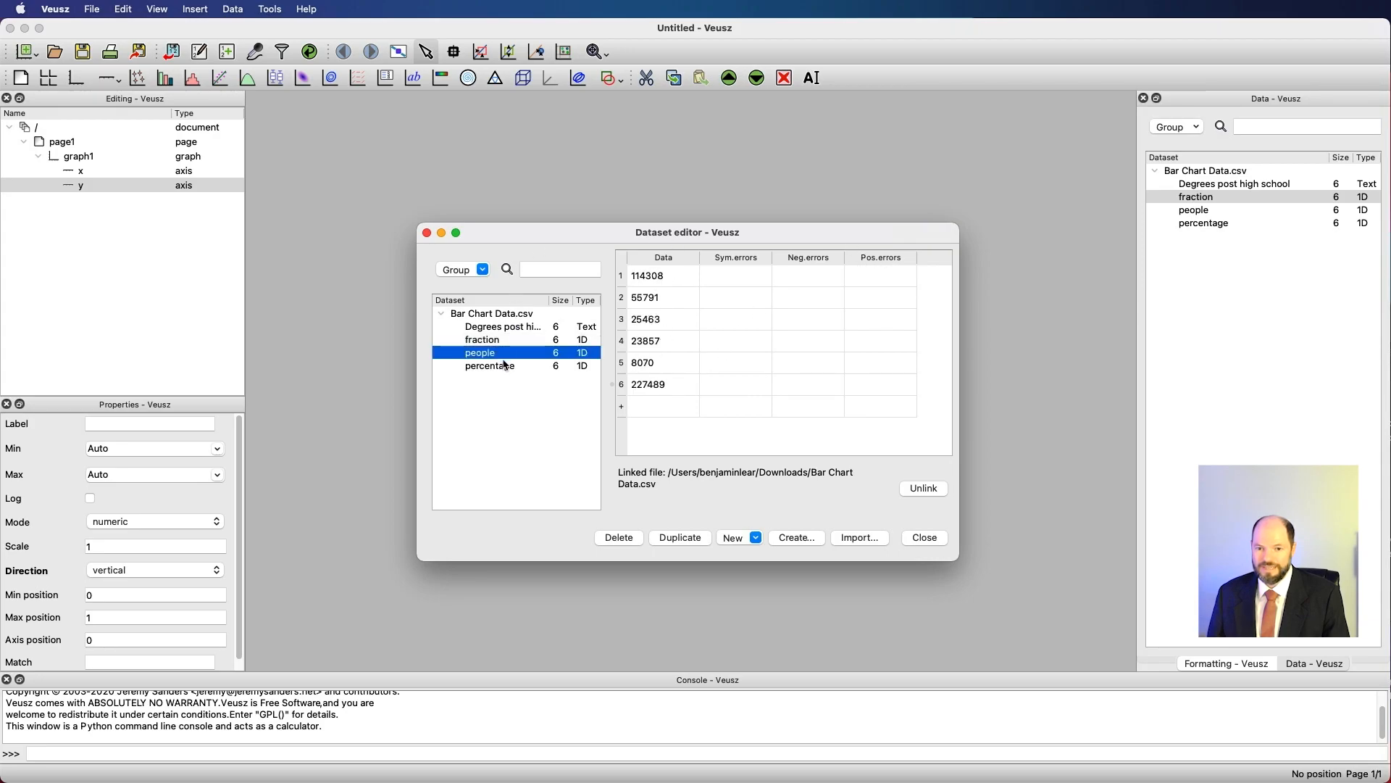
pyautogui.click(505, 367)
pyautogui.click(505, 355)
pyautogui.click(499, 326)
pyautogui.click(502, 314)
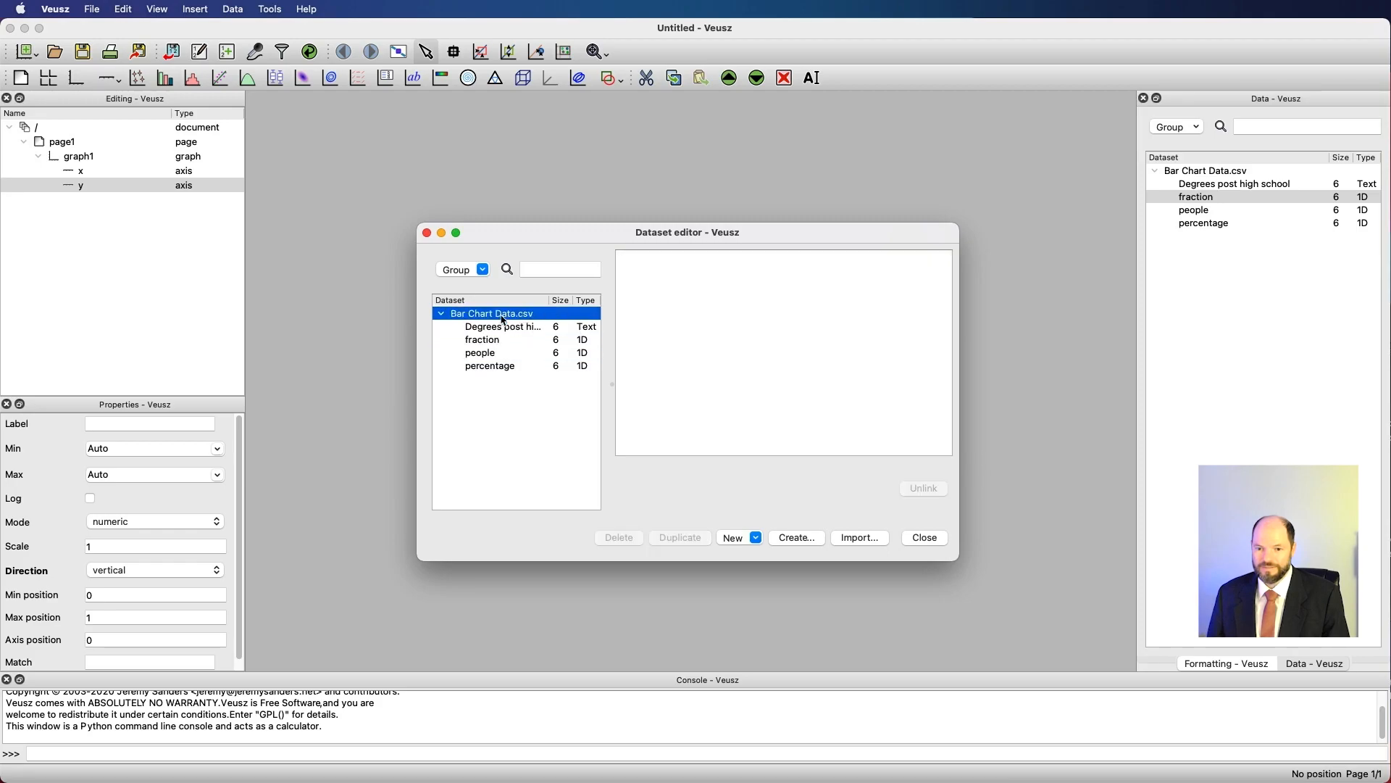
pyautogui.click(495, 339)
pyautogui.click(494, 354)
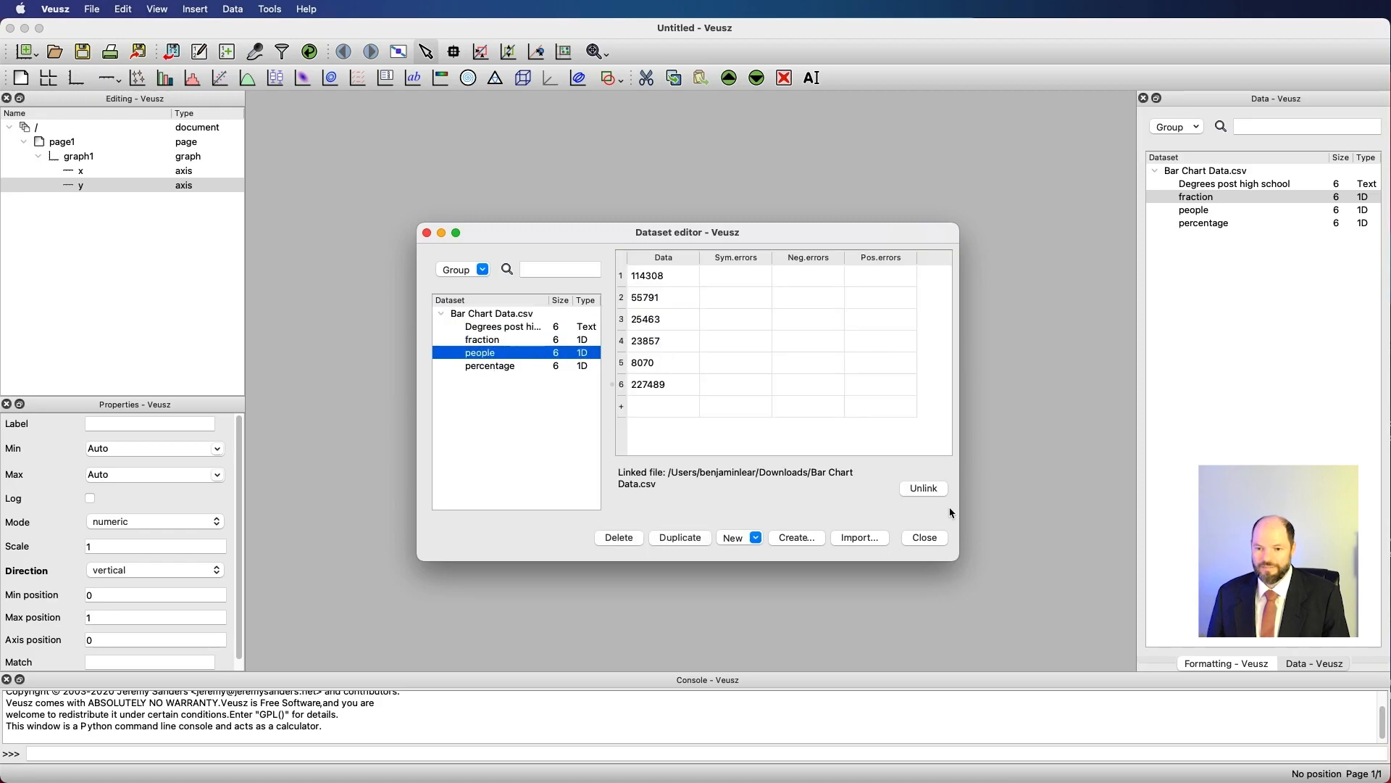
pyautogui.click(923, 538)
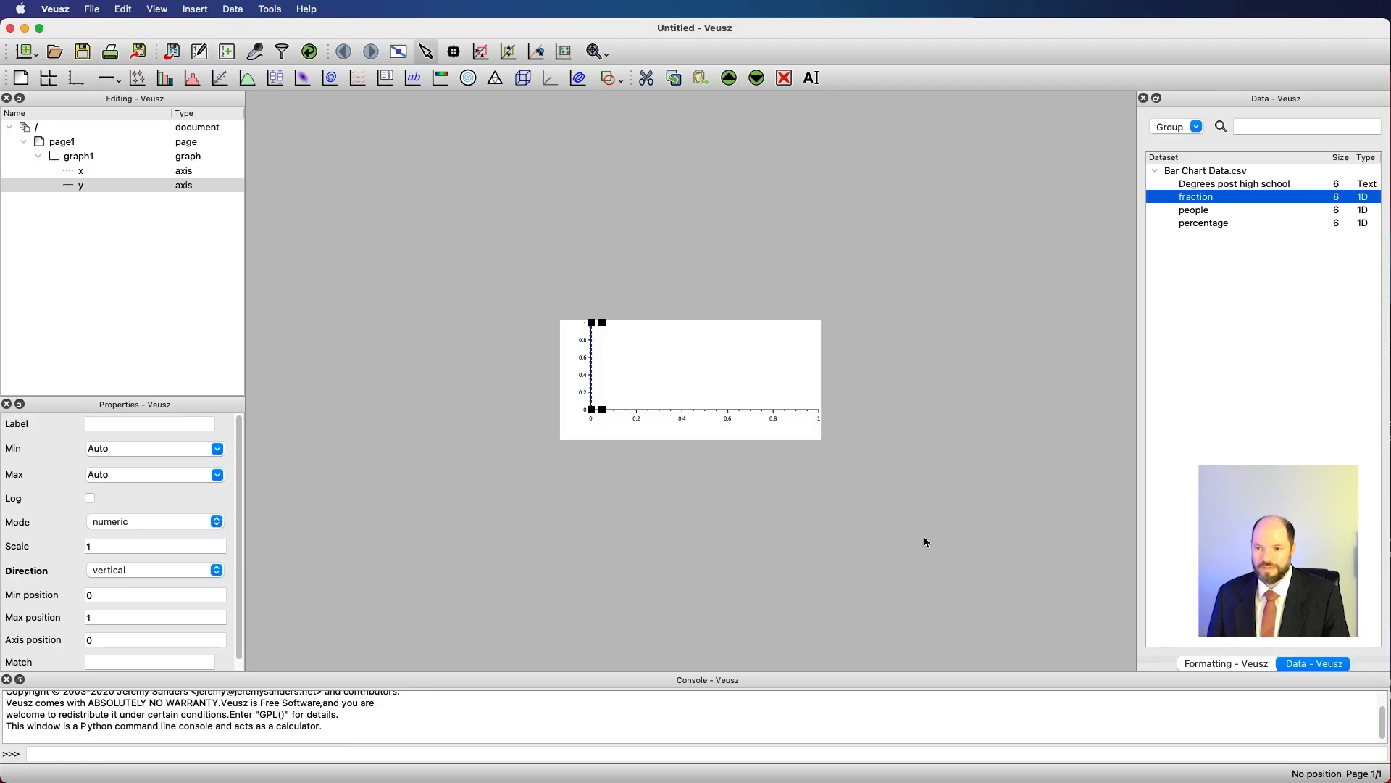